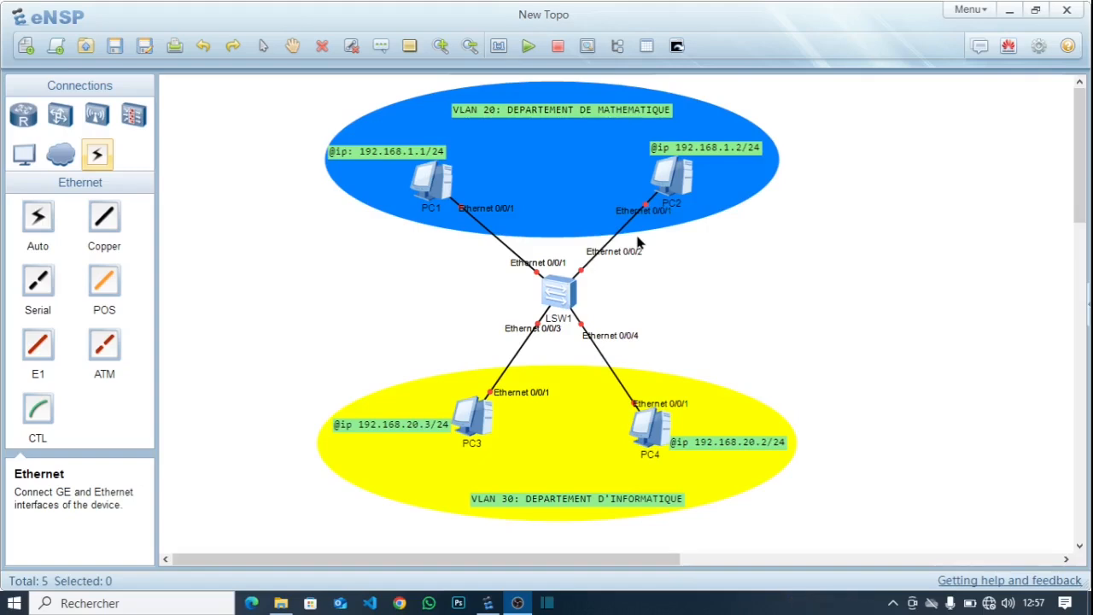
# - Start all devices in the topology
pyautogui.click(489, 607)
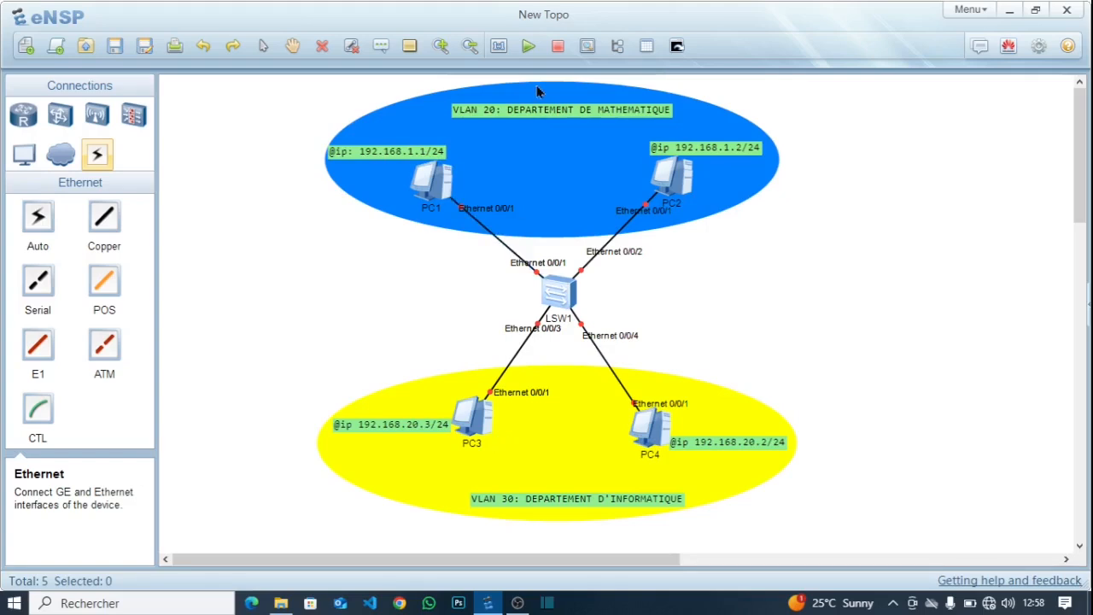
pyautogui.click(527, 47)
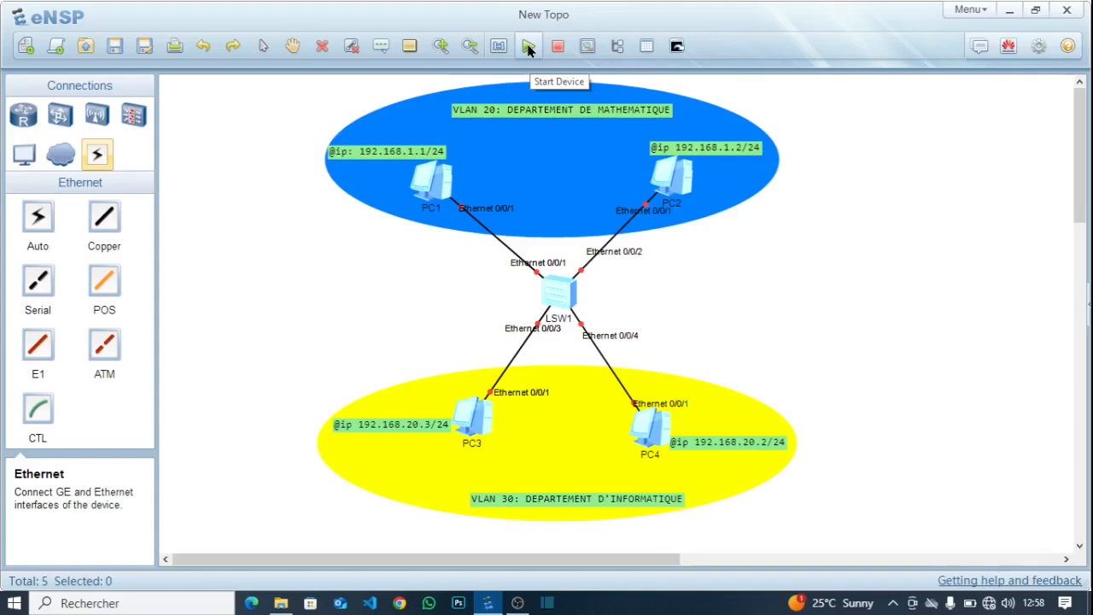
# - Set PC1's static IPv4 address to 192.168.1.1
pyautogui.doubleClick(432, 186)
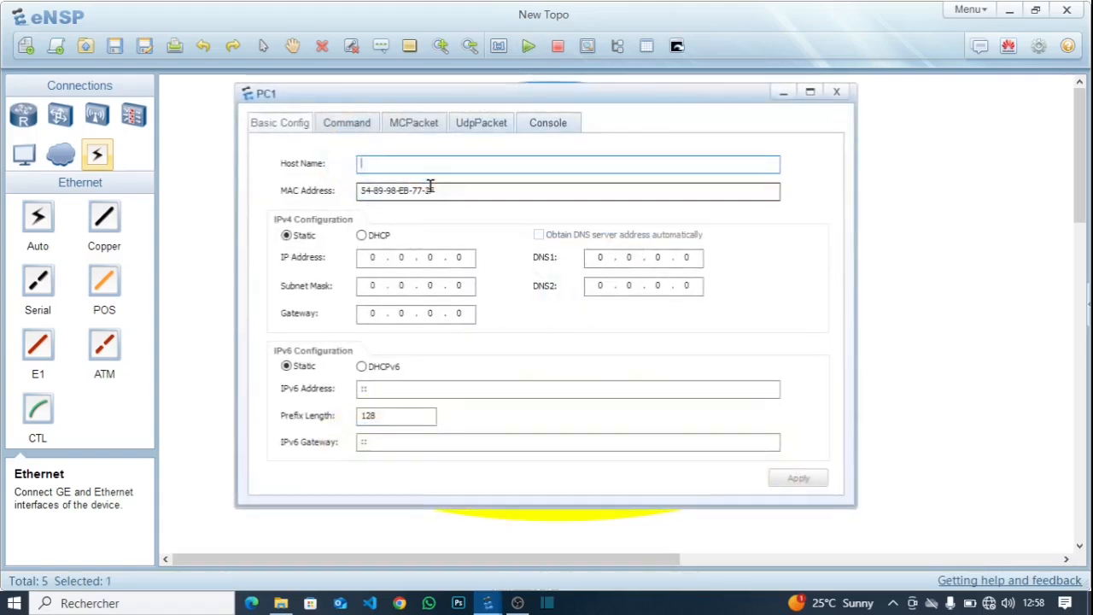
pyautogui.click(375, 257)
pyautogui.press('BackSpace')
pyautogui.write('192.')
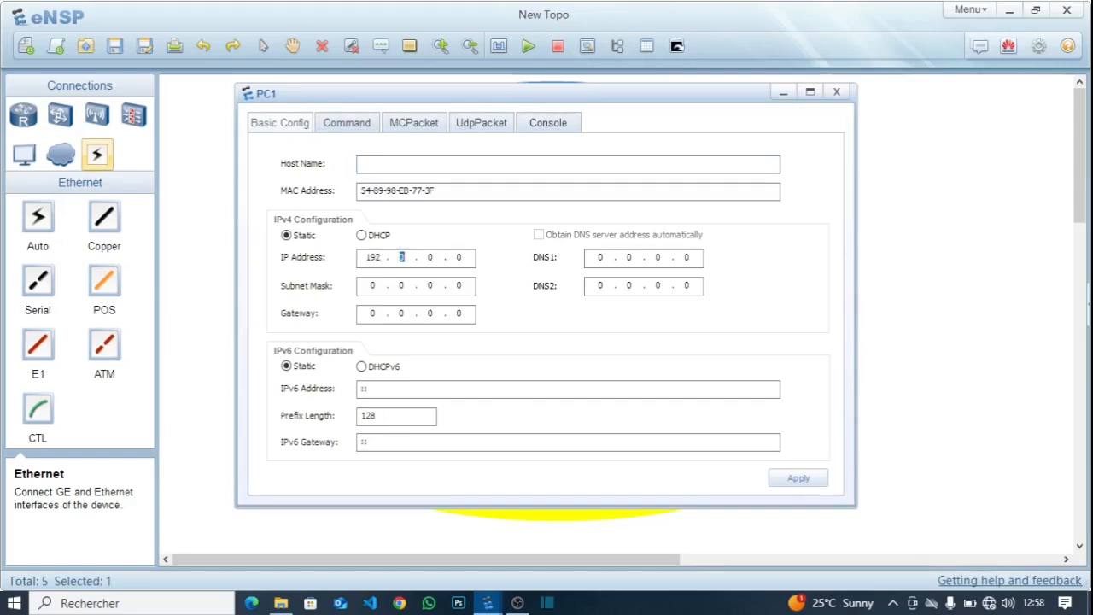
pyautogui.write('168')
pyautogui.moveTo(581, 96); pyautogui.dragTo(631, 185)
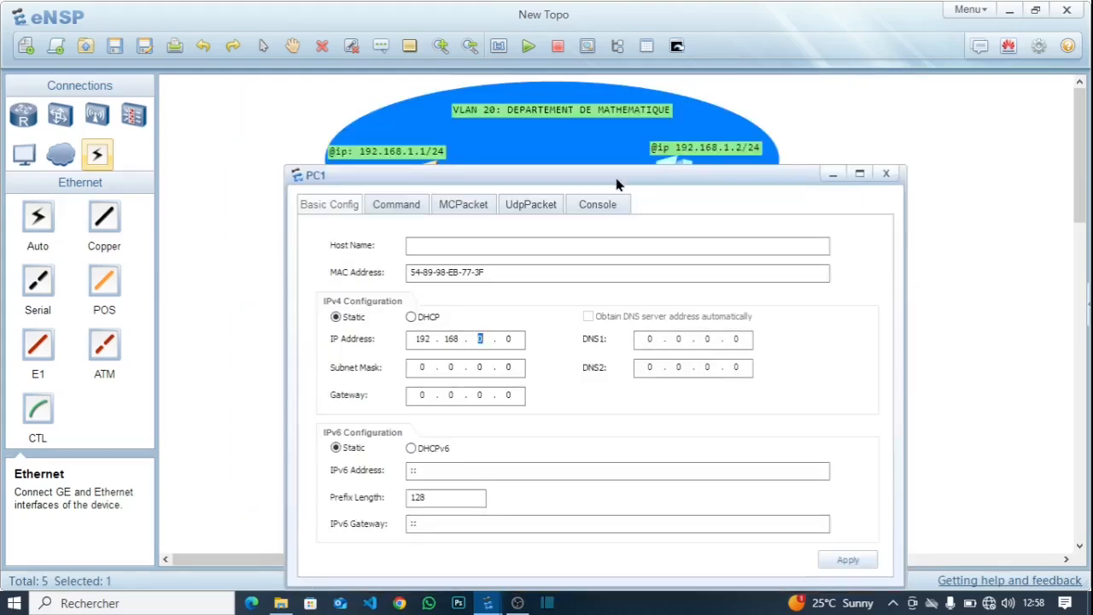
pyautogui.write('1 . 1')
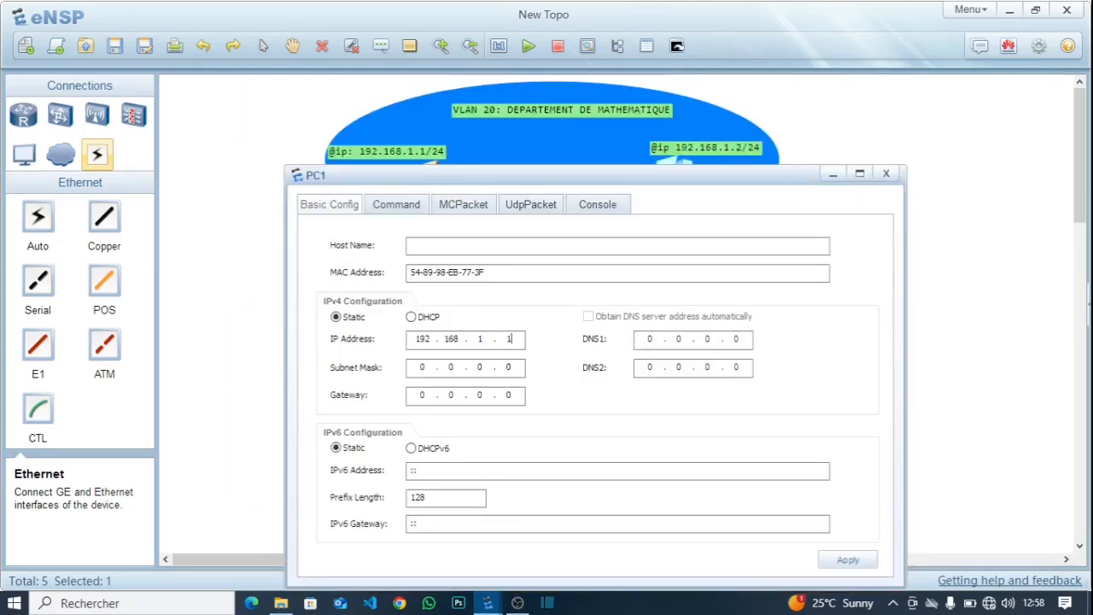
# - Set PC1's subnet mask to 255.255.255.0 and gateway to 192.168.1.254, then apply the configuration and close it
pyautogui.click(424, 369)
pyautogui.write('255.255.255')
pyautogui.click(425, 395)
pyautogui.press('BackSpace')
pyautogui.write('192 . 168 . ')
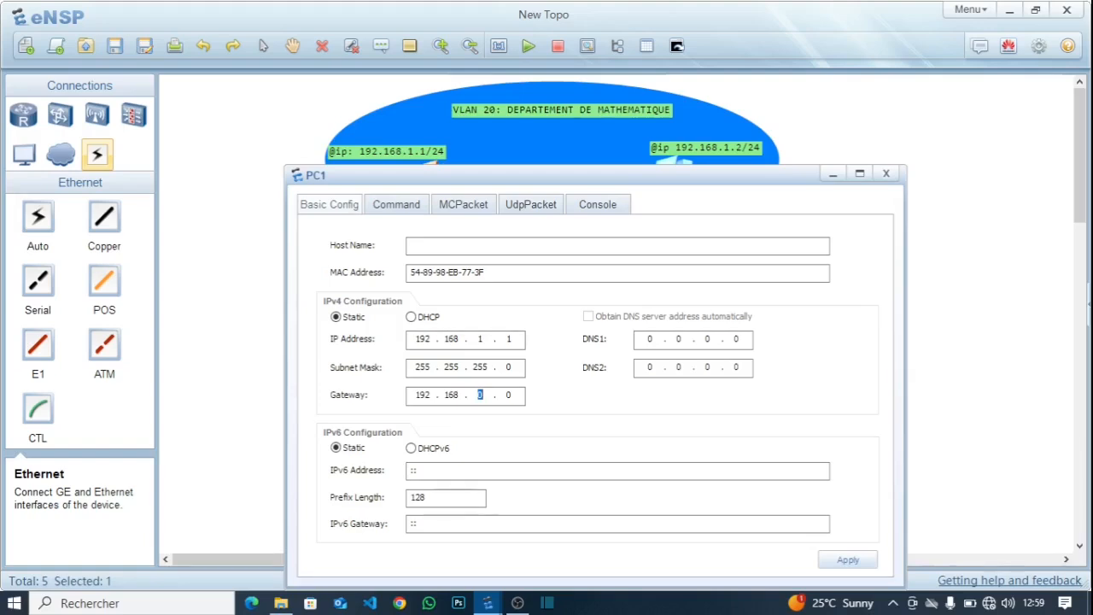
pyautogui.write('1 . 0')
pyautogui.press('BackSpace')
pyautogui.write('254')
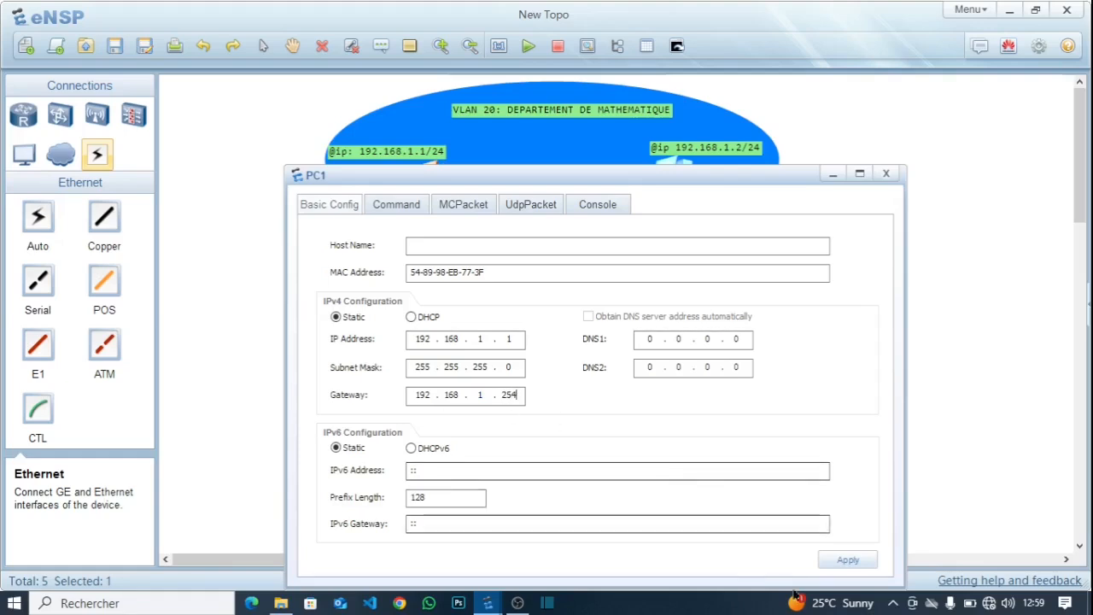
pyautogui.click(844, 565)
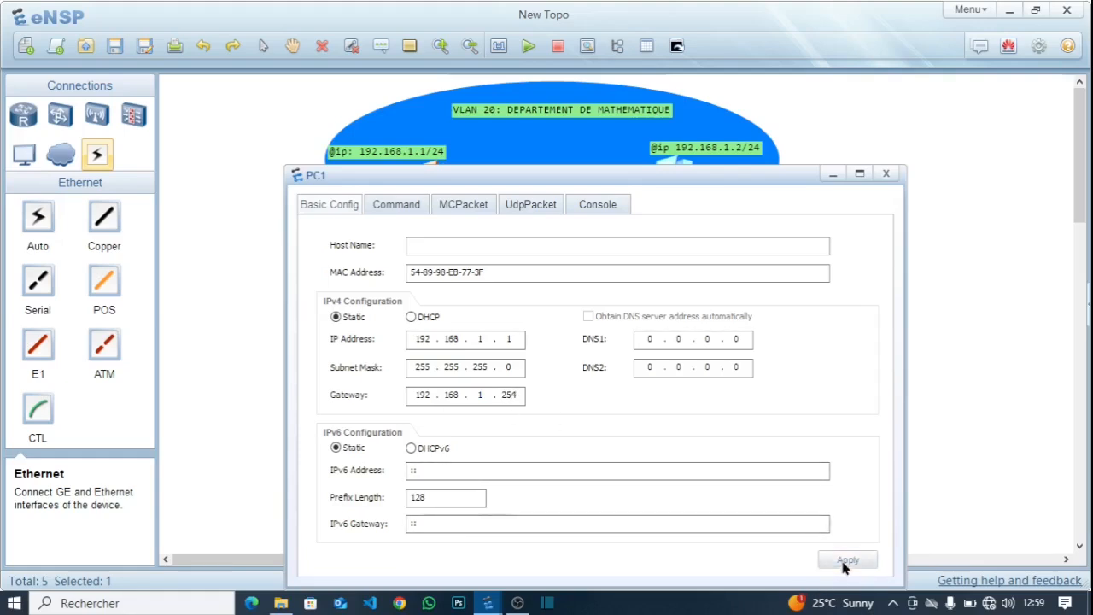
pyautogui.click(885, 177)
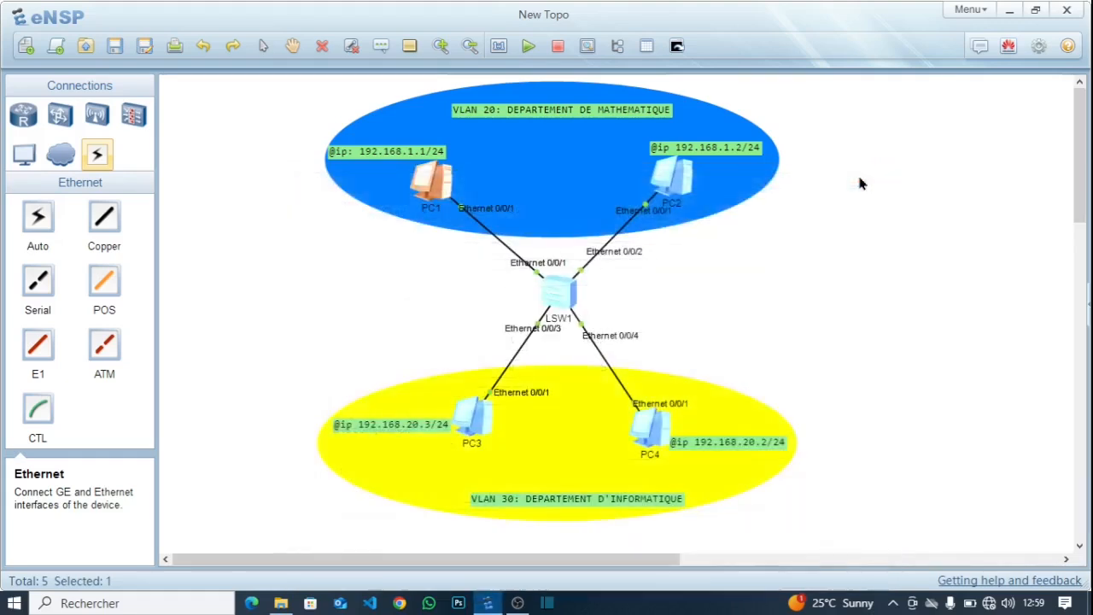
# - Set PC2's static IPv4 address to 192.168.1.2
pyautogui.click(675, 164)
pyautogui.doubleClick(674, 164)
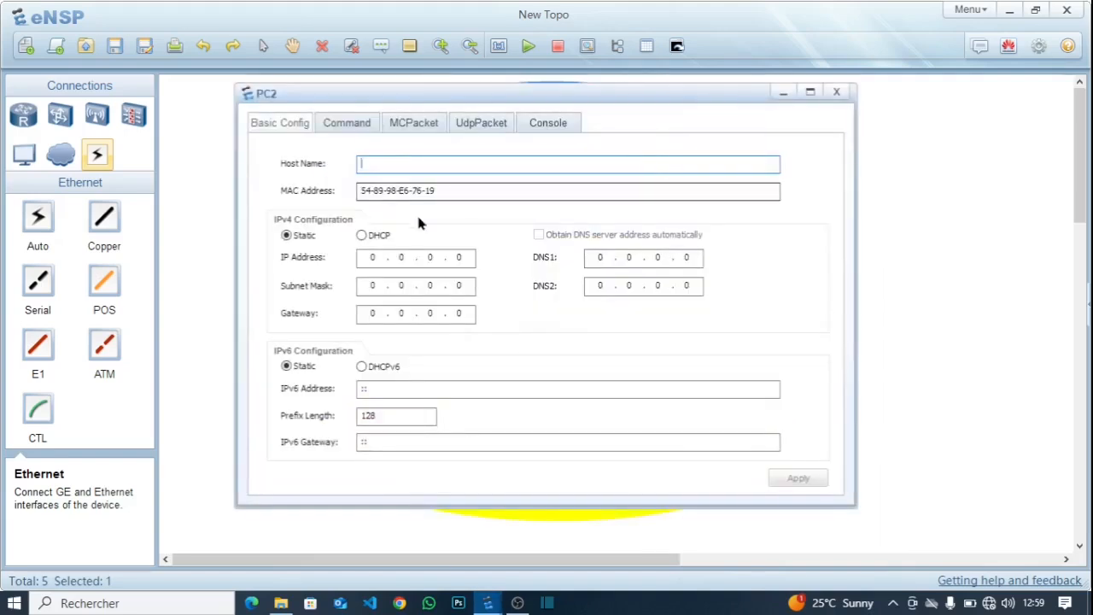
pyautogui.click(378, 259)
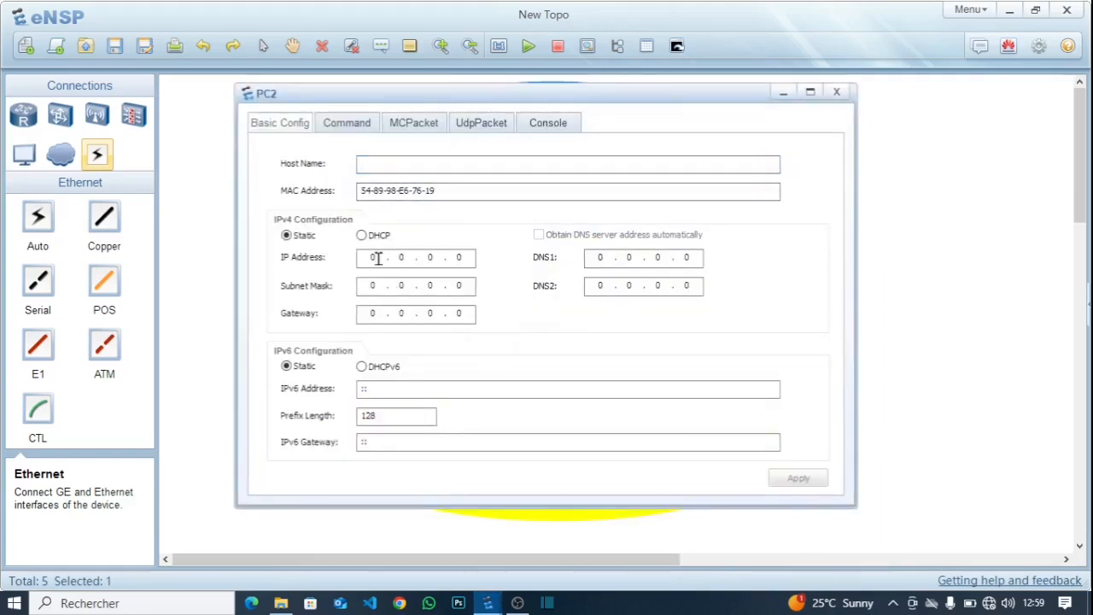
pyautogui.write('192 . 168 . 1')
pyautogui.click(463, 256)
pyautogui.moveTo(631, 98); pyautogui.dragTo(623, 208)
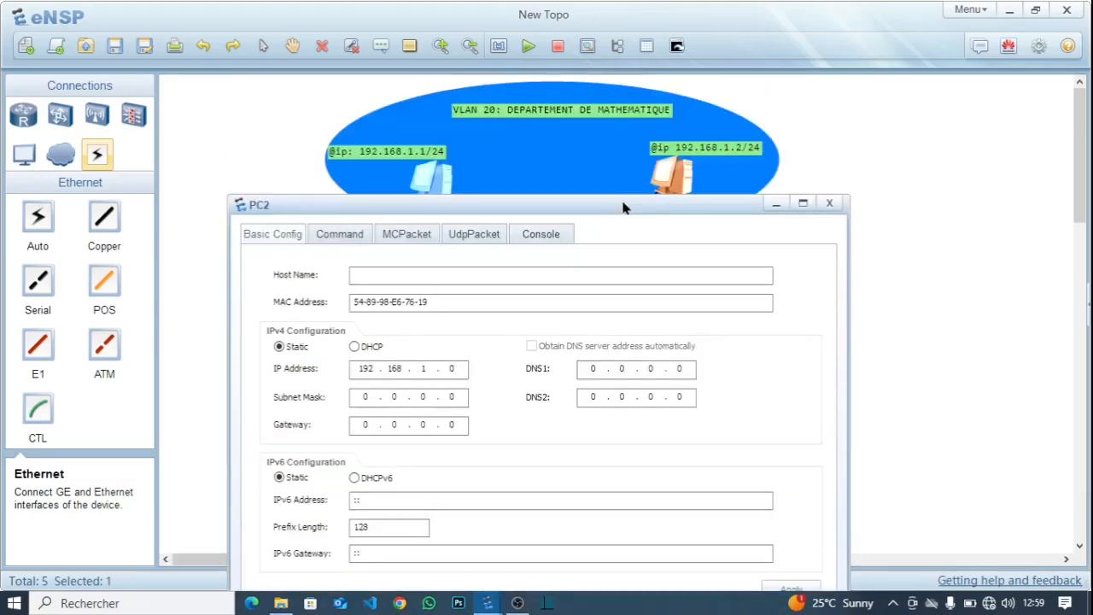
pyautogui.press('BackSpace')
pyautogui.write('2')
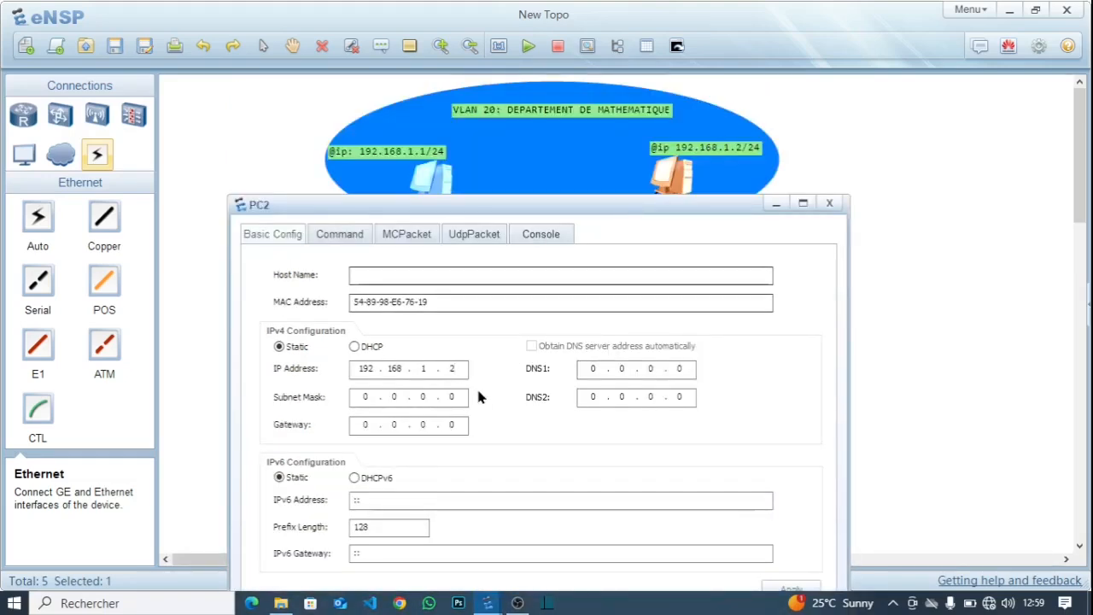
# - Set PC2's subnet mask to 255.255.255.0
pyautogui.click(369, 396)
pyautogui.press('BackSpace')
pyautogui.write('25')
pyautogui.write('5 . 255 . 2')
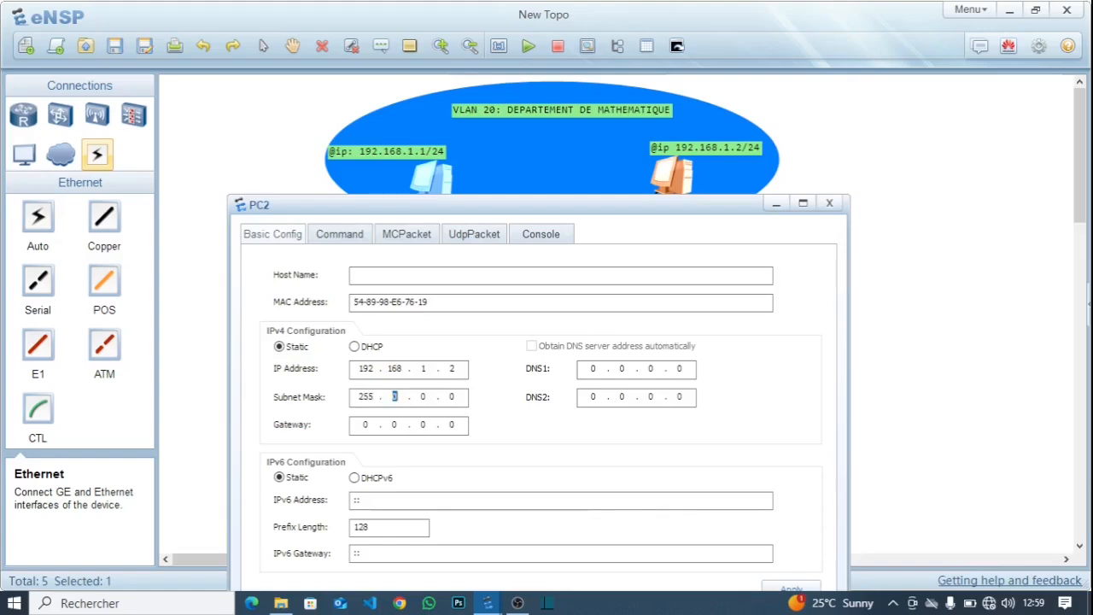
pyautogui.write('55')
# - Set PC2's gateway to 192.168.1.254, apply the configuration and close it
pyautogui.click(376, 427)
pyautogui.write('1')
pyautogui.write('6')
pyautogui.write('2')
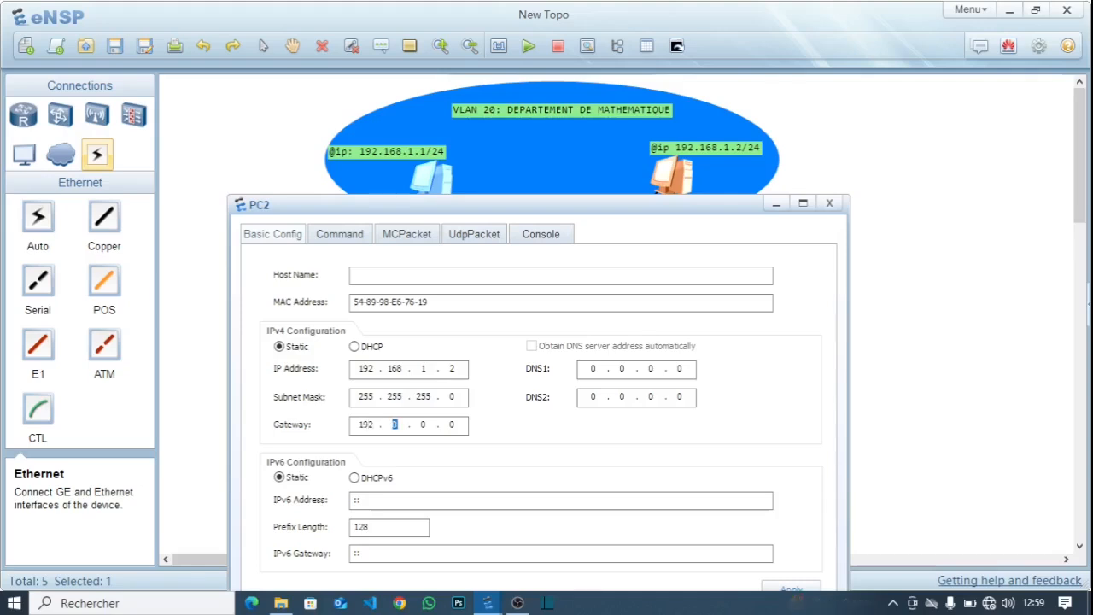
pyautogui.write('168')
pyautogui.write('1')
pyautogui.press('.')
pyautogui.press('BackSpace')
pyautogui.write('2')
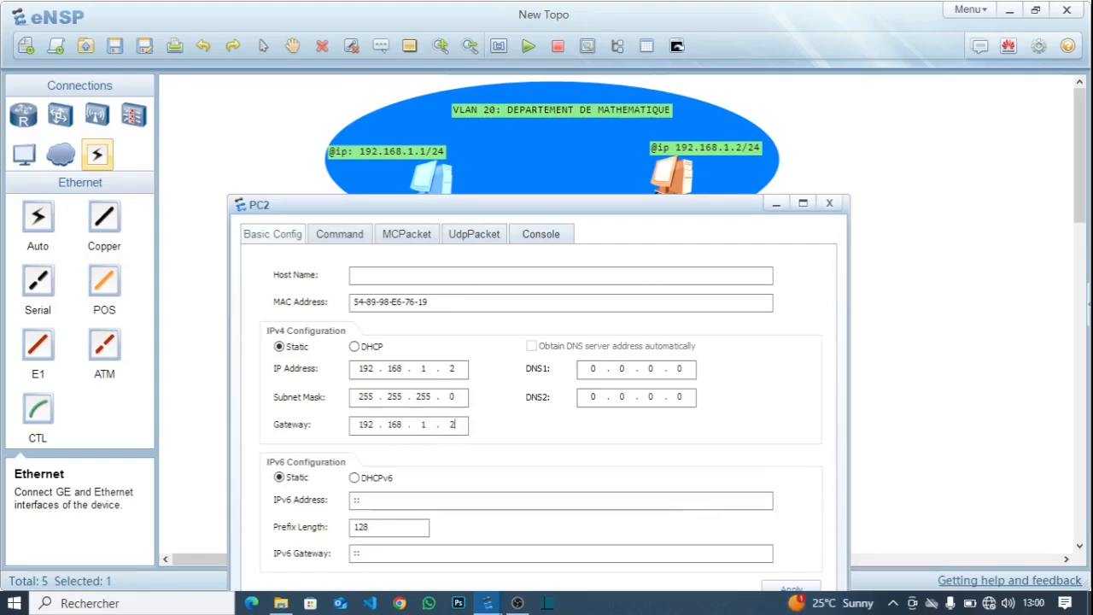
pyautogui.write('54')
pyautogui.moveTo(629, 212); pyautogui.dragTo(632, 106)
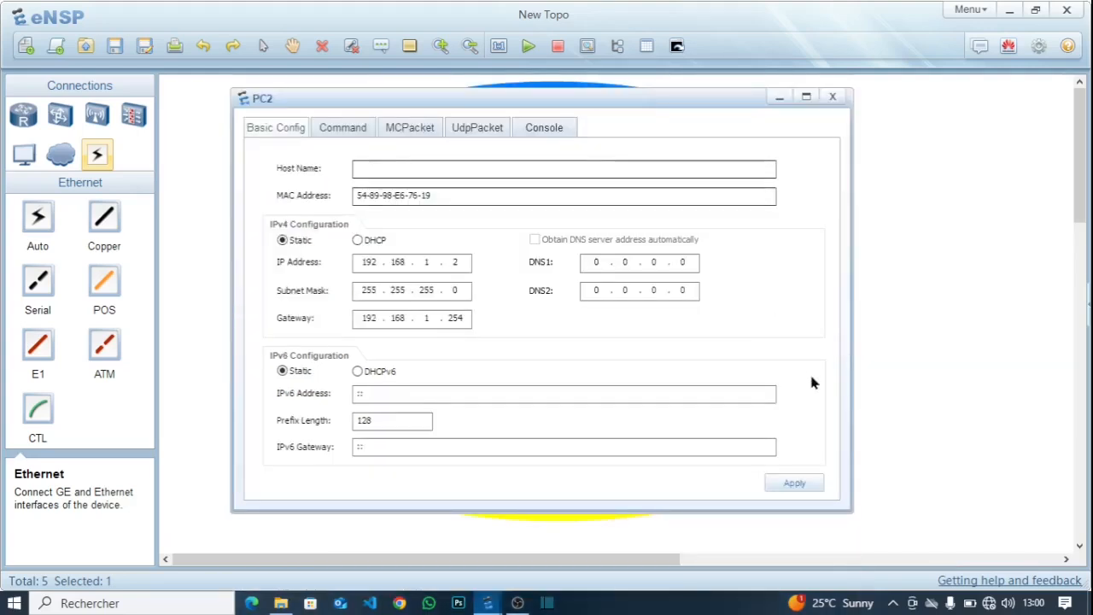
pyautogui.click(811, 482)
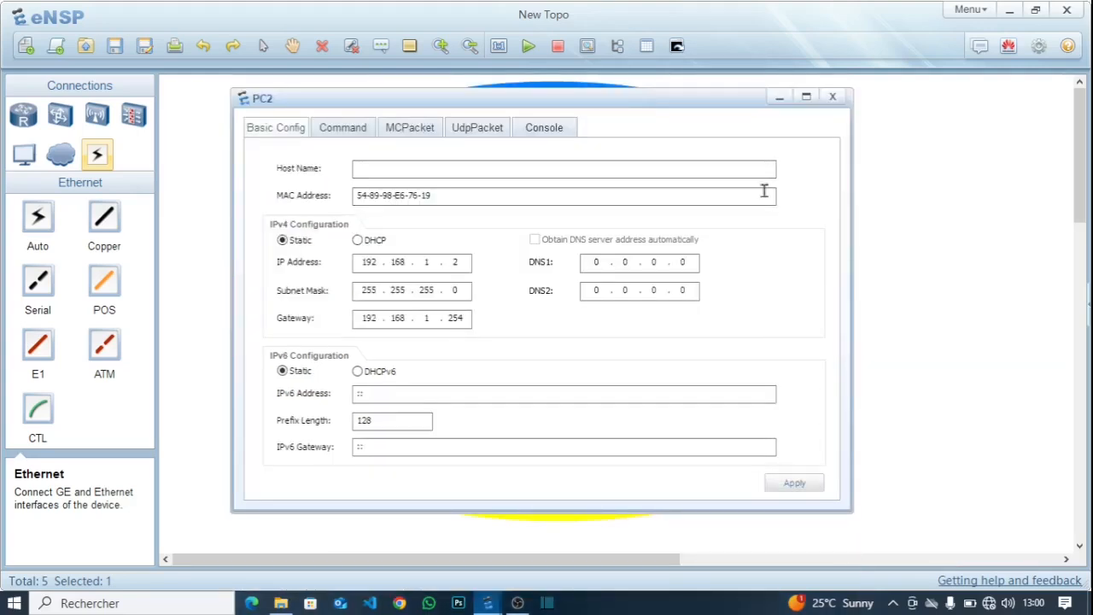
pyautogui.click(833, 98)
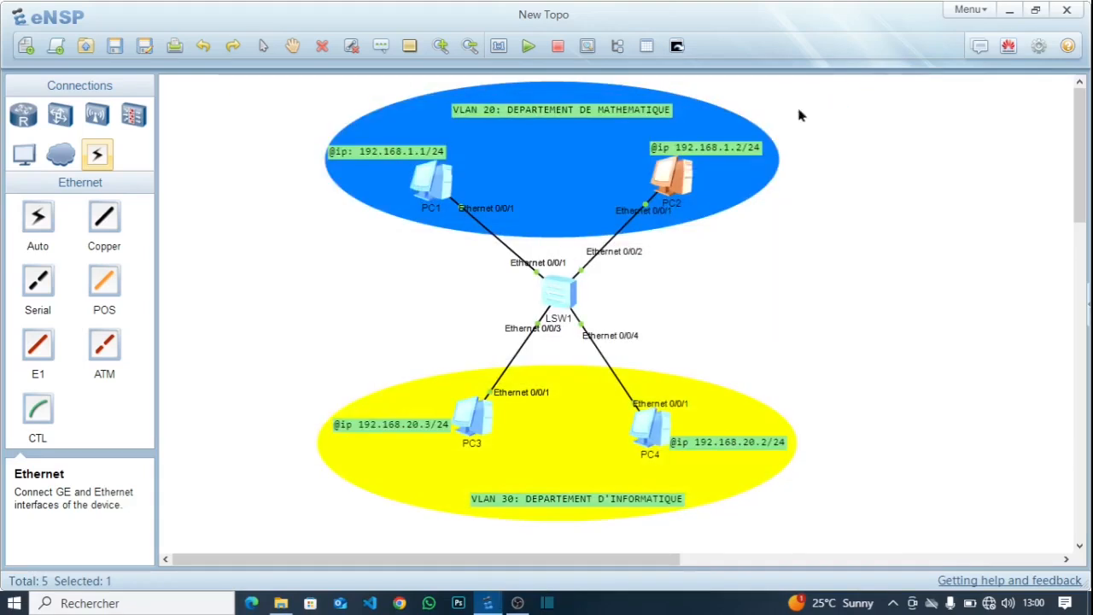
# - Review the saved IPv4 settings of PC1 and PC2
pyautogui.doubleClick(432, 180)
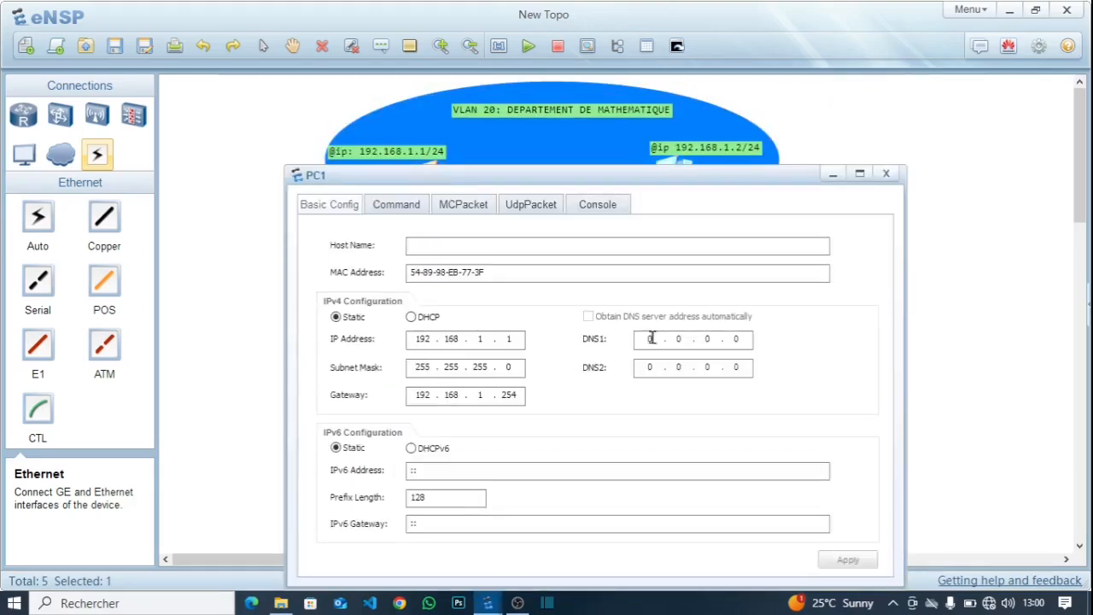
pyautogui.click(887, 175)
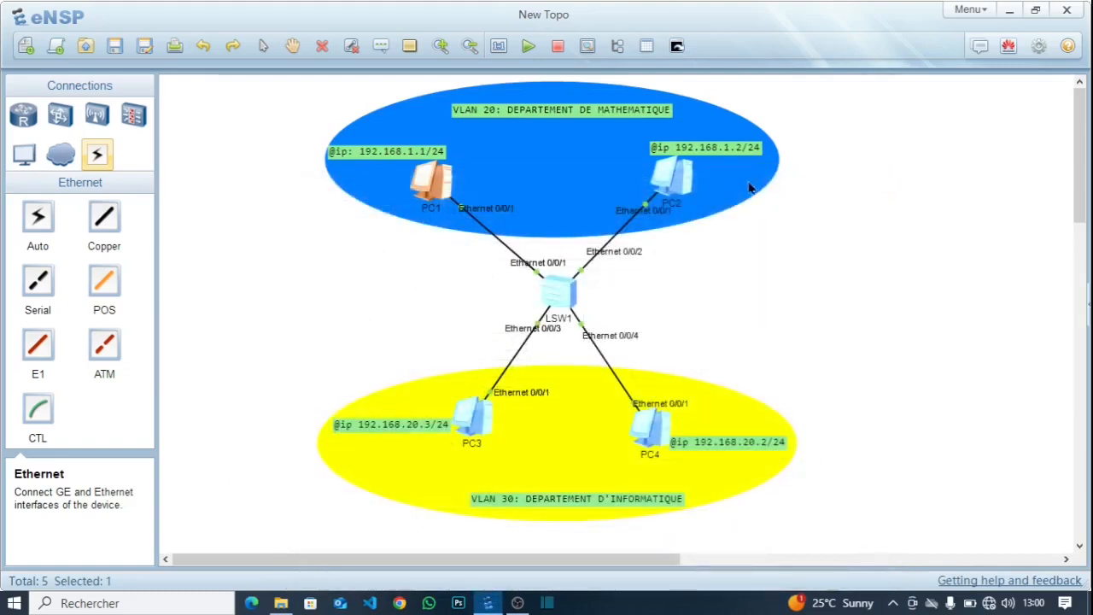
pyautogui.doubleClick(662, 171)
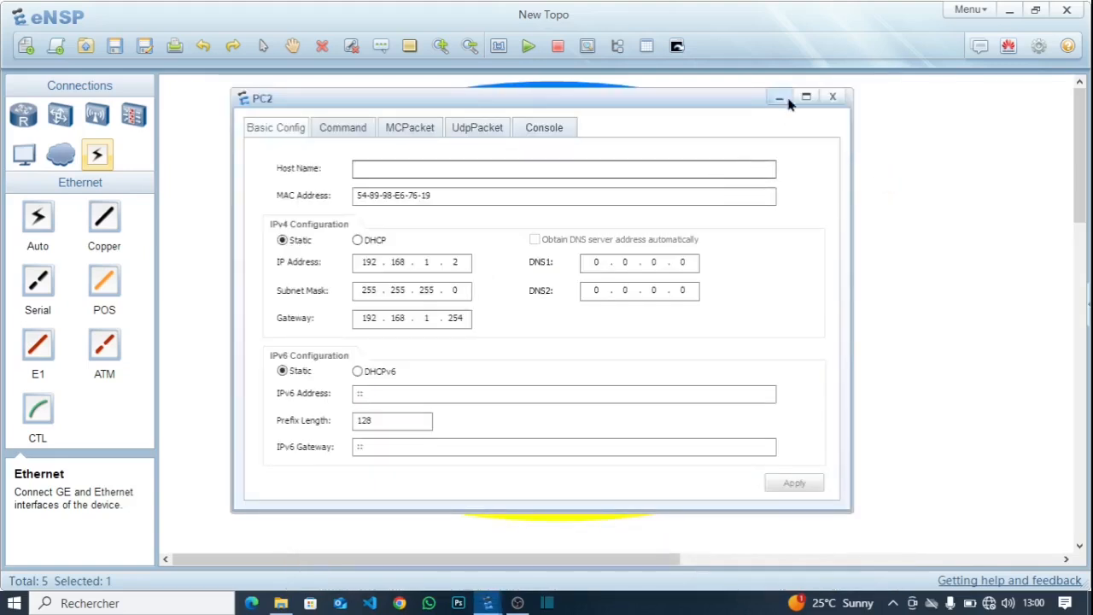
pyautogui.click(832, 96)
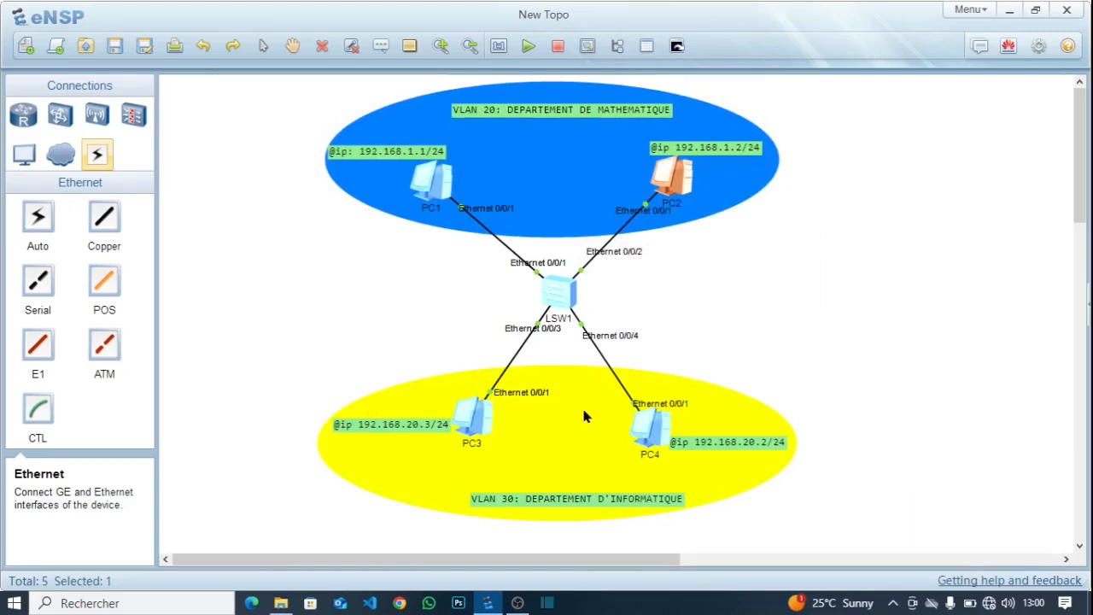
# - Set PC3's static IPv4 address to 192.168.20.3
pyautogui.doubleClick(472, 413)
pyautogui.moveTo(586, 100); pyautogui.dragTo(769, 105)
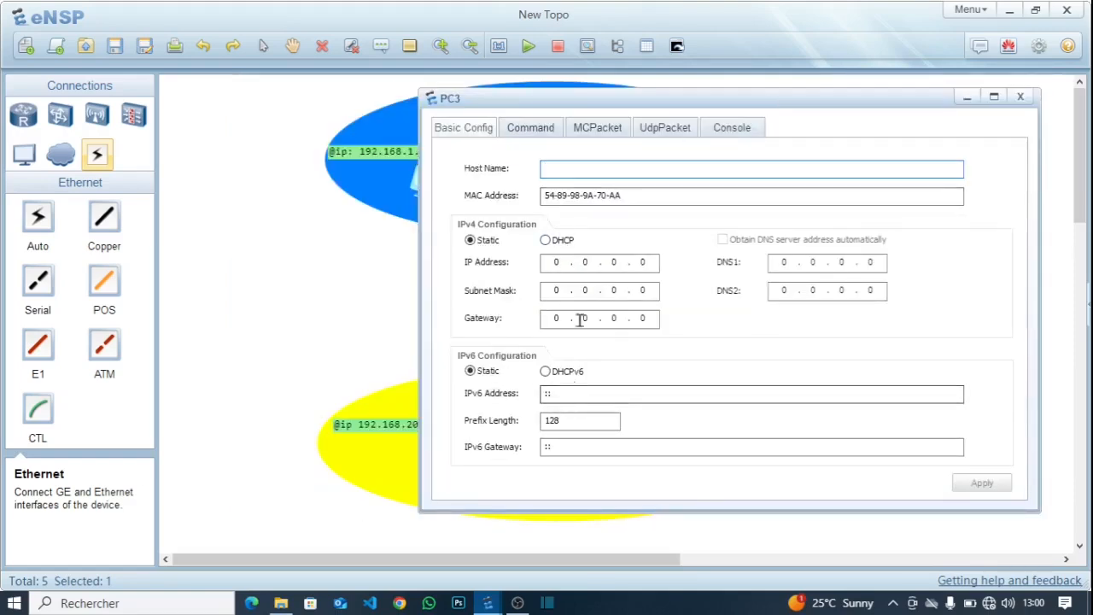
pyautogui.click(564, 263)
pyautogui.write('1')
pyautogui.write('92 . ')
pyautogui.write('167')
pyautogui.press('BackSpace')
pyautogui.press('BackSpace')
pyautogui.write('8 . ')
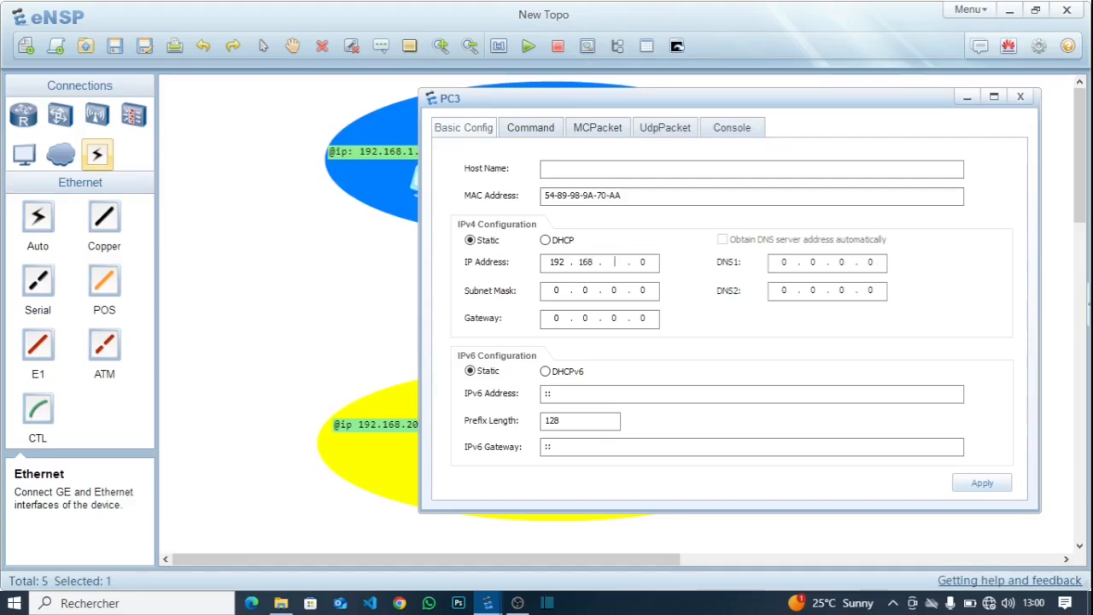
pyautogui.write('20')
pyautogui.moveTo(785, 103); pyautogui.dragTo(850, 85)
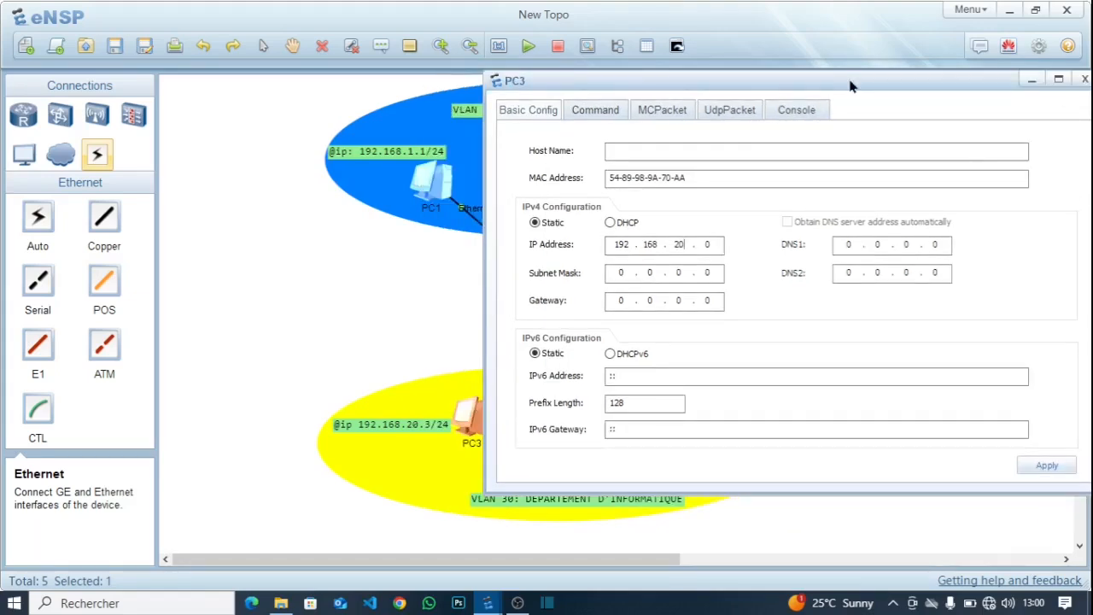
pyautogui.press('BackSpace')
pyautogui.write('3')
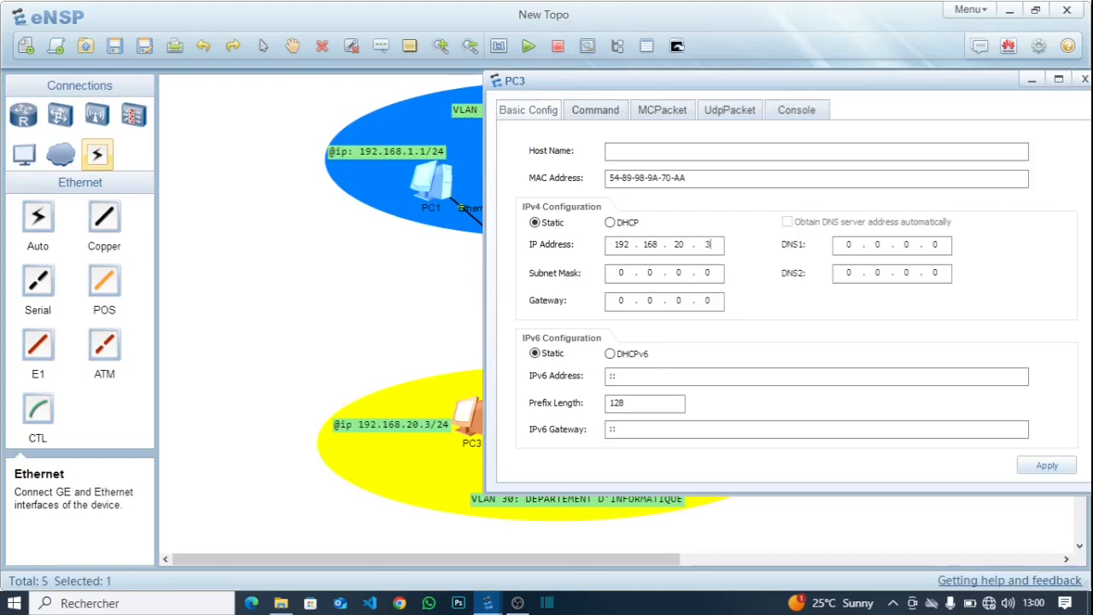
# - Set PC3's subnet mask to 255.255.255.0 and gateway to 192.168.20.245, apply the configuration and close it
pyautogui.click(624, 272)
pyautogui.write('255 . 255 . 2')
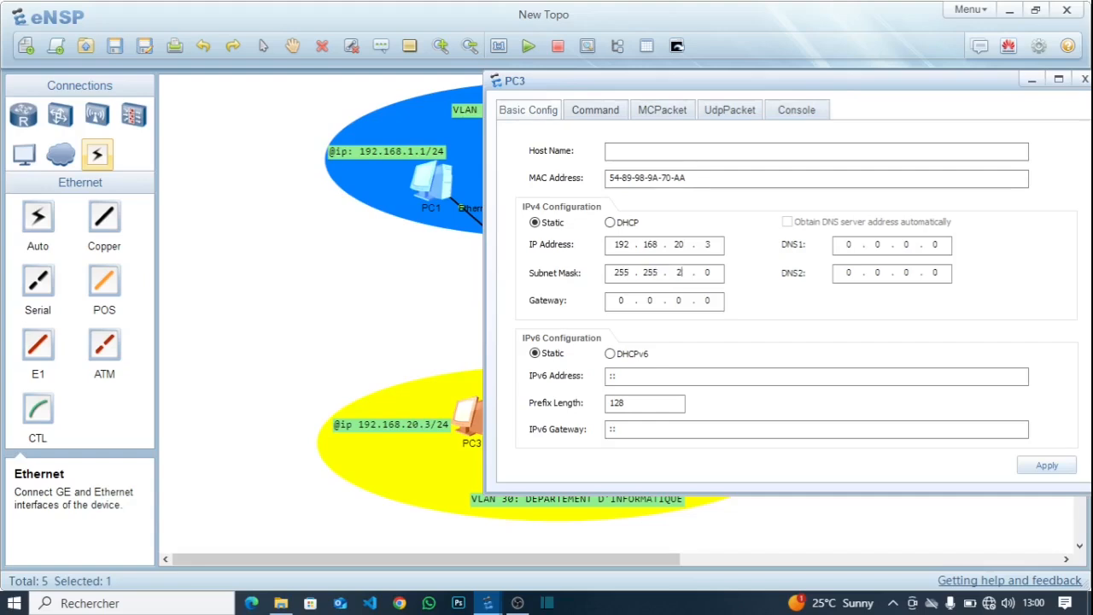
pyautogui.write('55')
pyautogui.click(624, 304)
pyautogui.write('192 . 168 . 20')
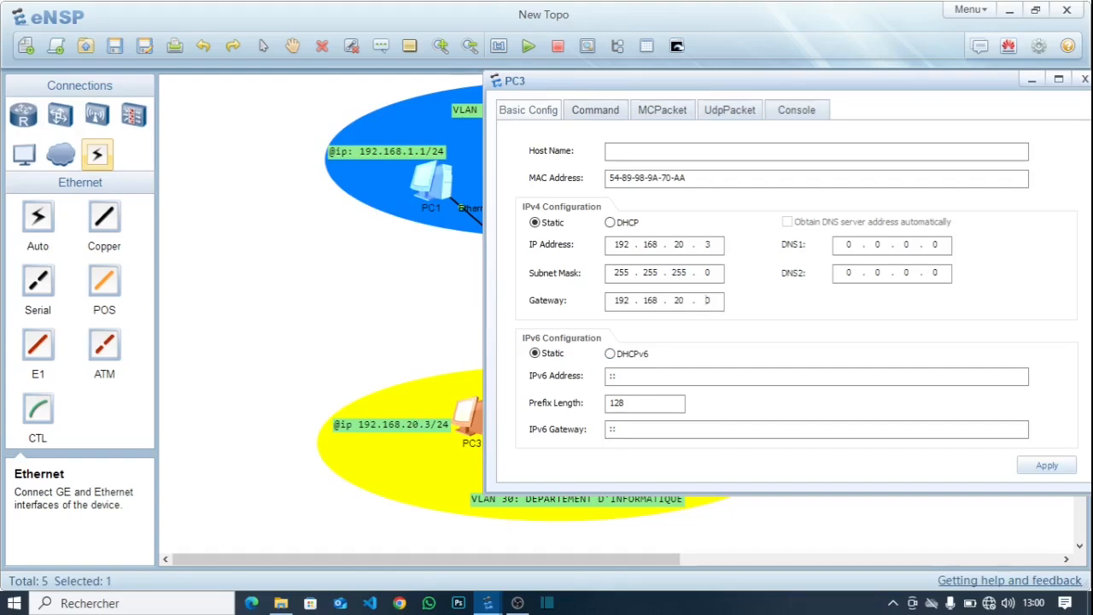
pyautogui.press('BackSpace')
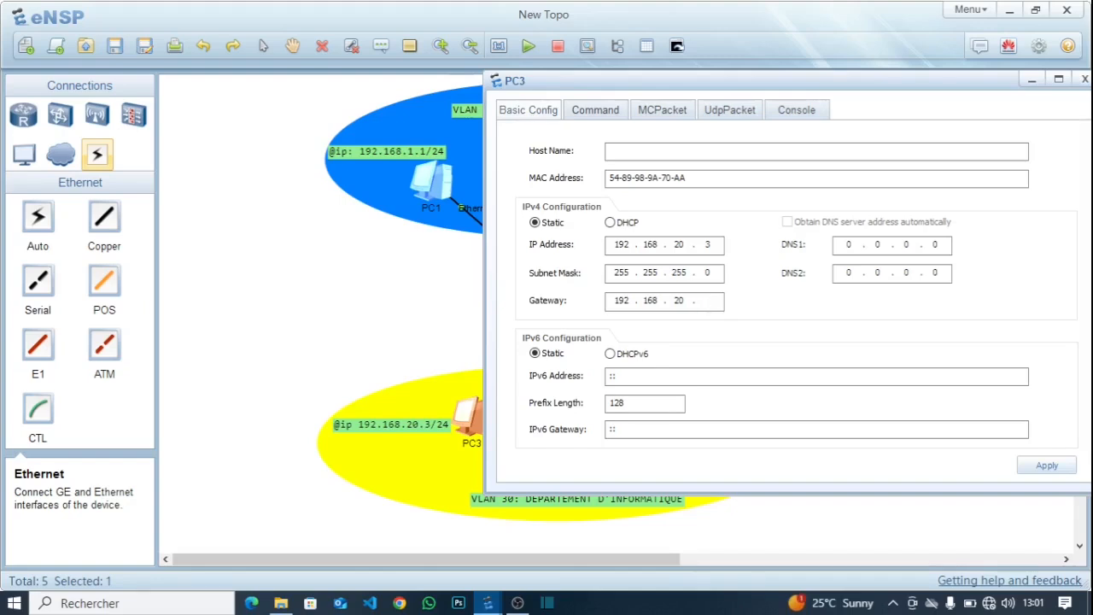
pyautogui.write('245')
pyautogui.click(1040, 466)
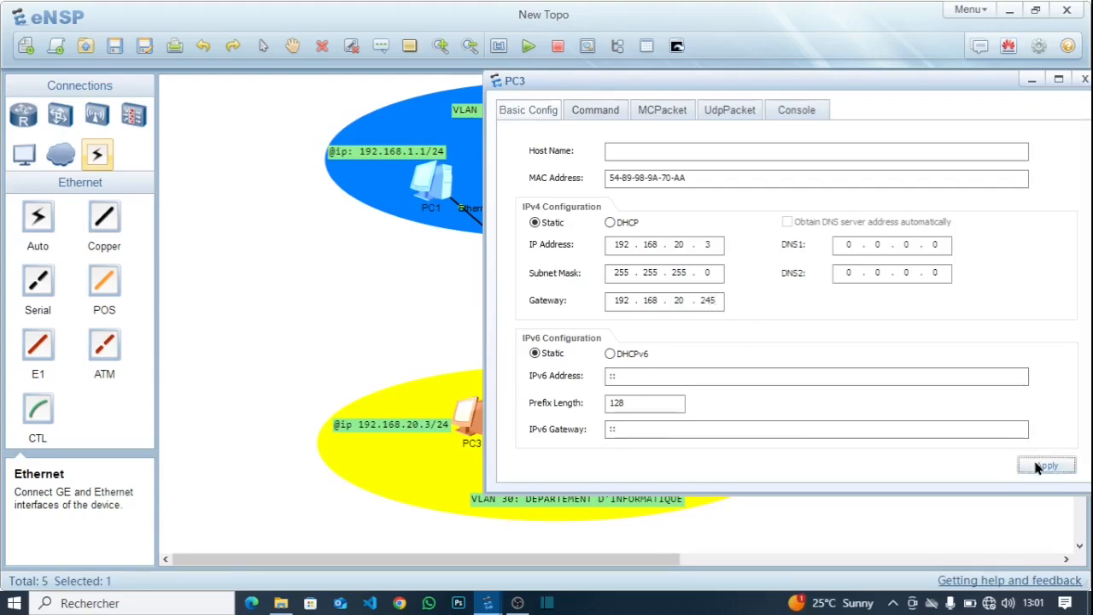
pyautogui.click(1084, 80)
# - Set PC4's static IPv4 address to 192.168.20.2
pyautogui.doubleClick(649, 431)
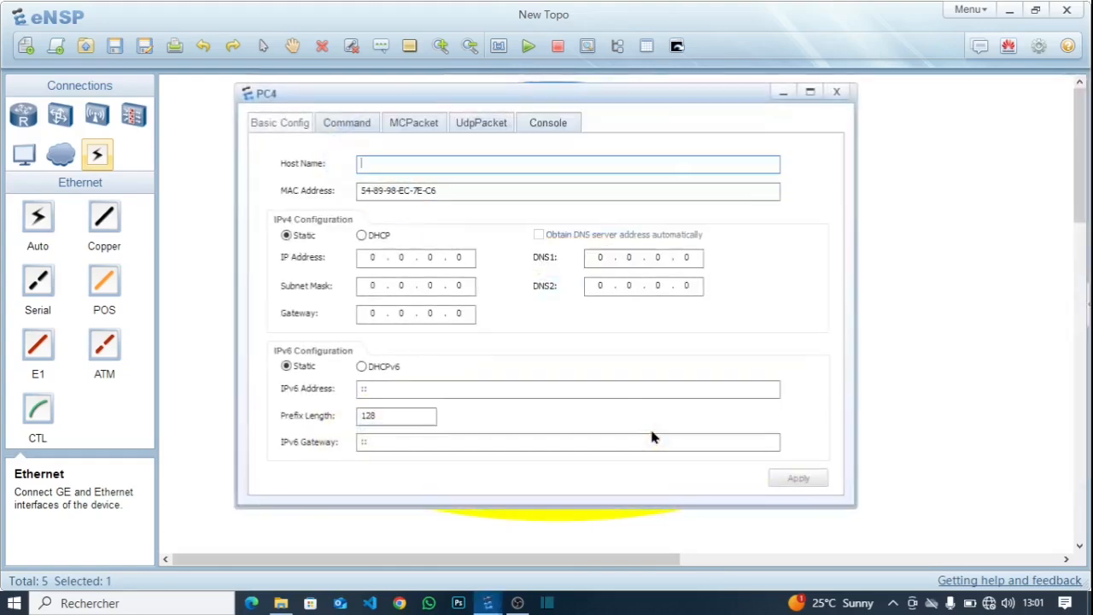
pyautogui.click(375, 256)
pyautogui.write('192 . 1')
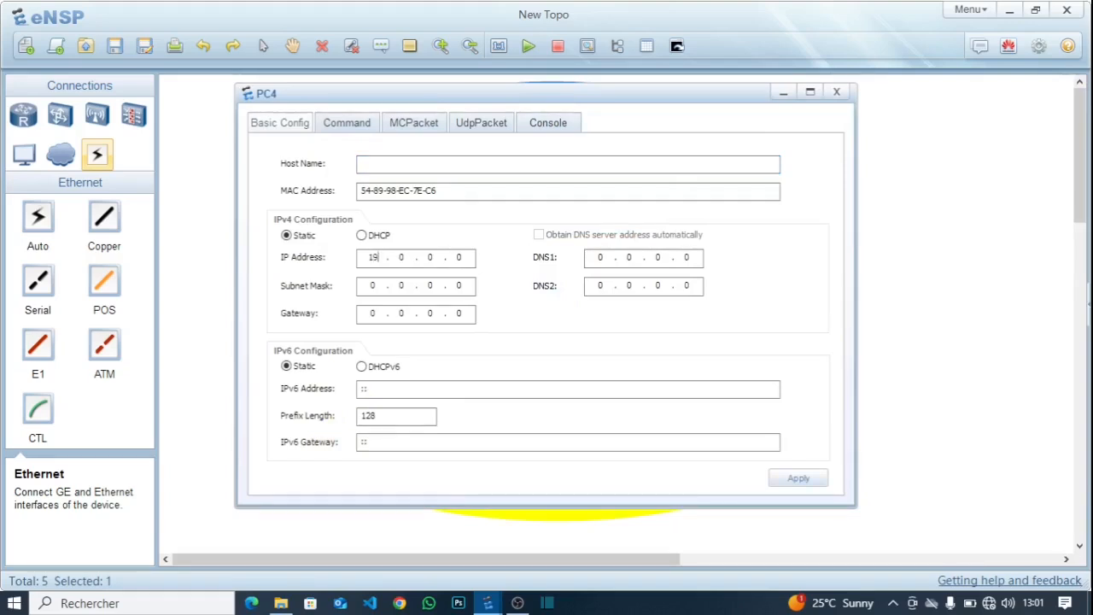
pyautogui.write('68')
pyautogui.moveTo(585, 100); pyautogui.dragTo(448, 126)
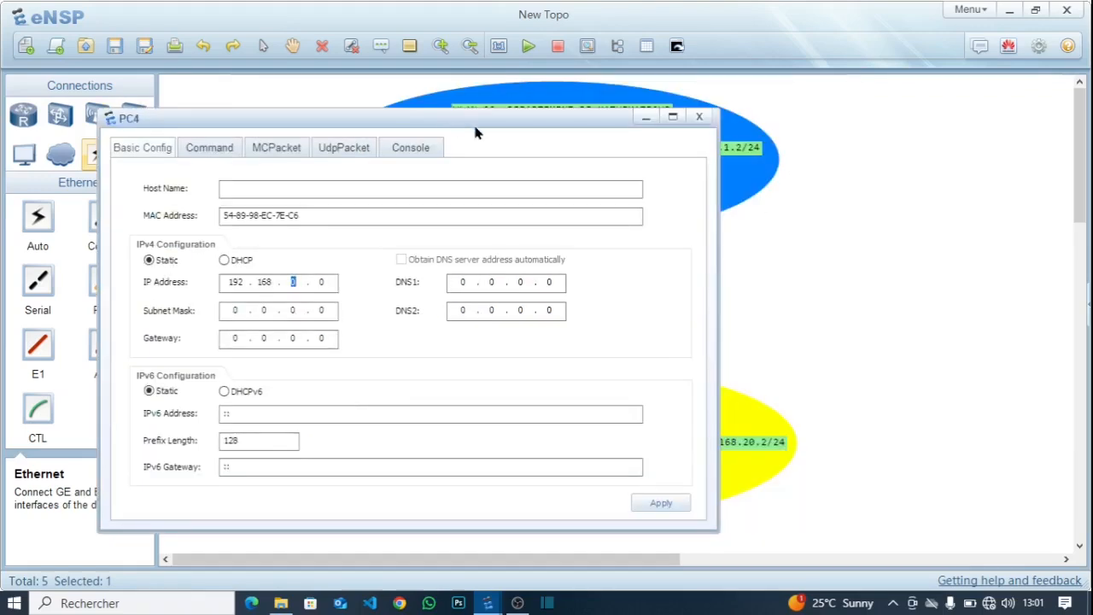
pyautogui.write('20')
pyautogui.click(324, 282)
pyautogui.press('BackSpace')
pyautogui.write('2')
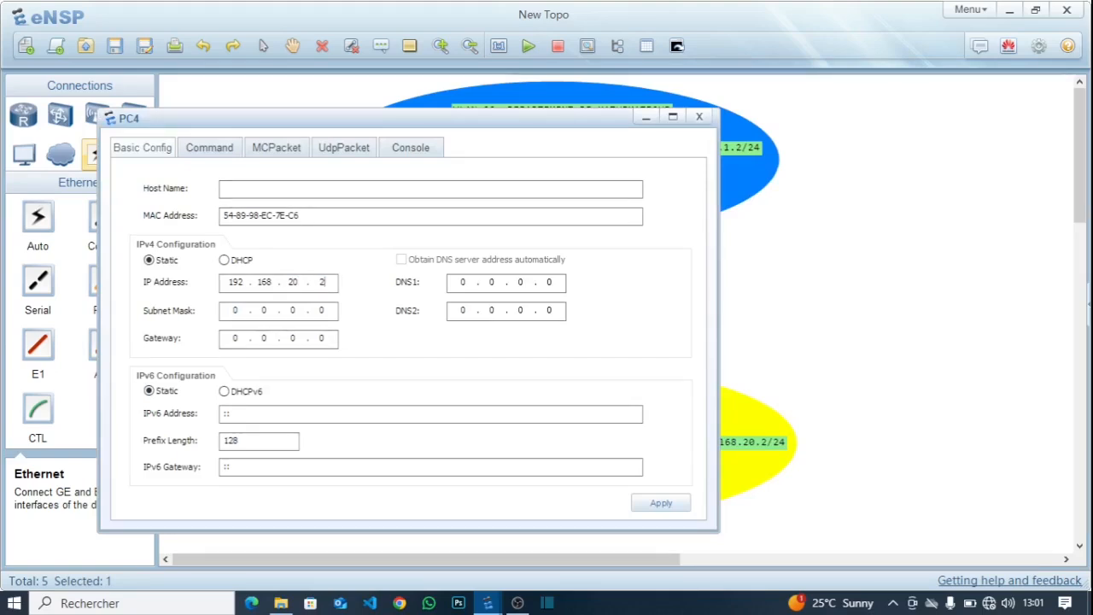
# - Set PC4's subnet mask to 255.255.255.0 and gateway to 192.168.20.245, apply the configuration and close it
pyautogui.press('BackSpace')
pyautogui.write('255 . 255 . 255')
pyautogui.click(239, 340)
pyautogui.press('BackSpace')
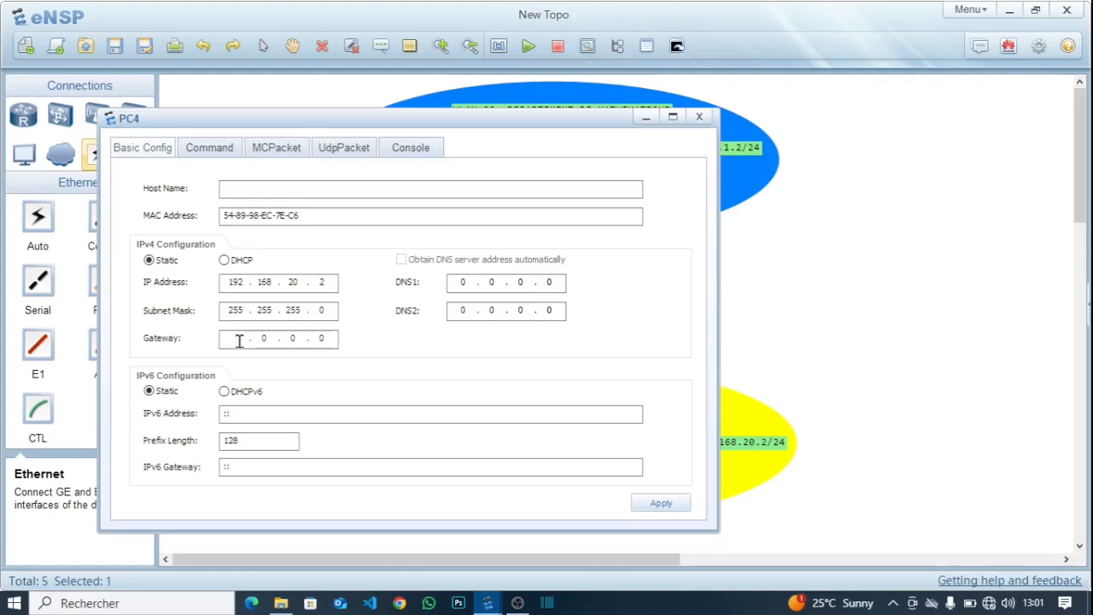
pyautogui.write('192 . 168 . 20')
pyautogui.click(325, 338)
pyautogui.press('BackSpace')
pyautogui.write('245')
pyautogui.click(672, 502)
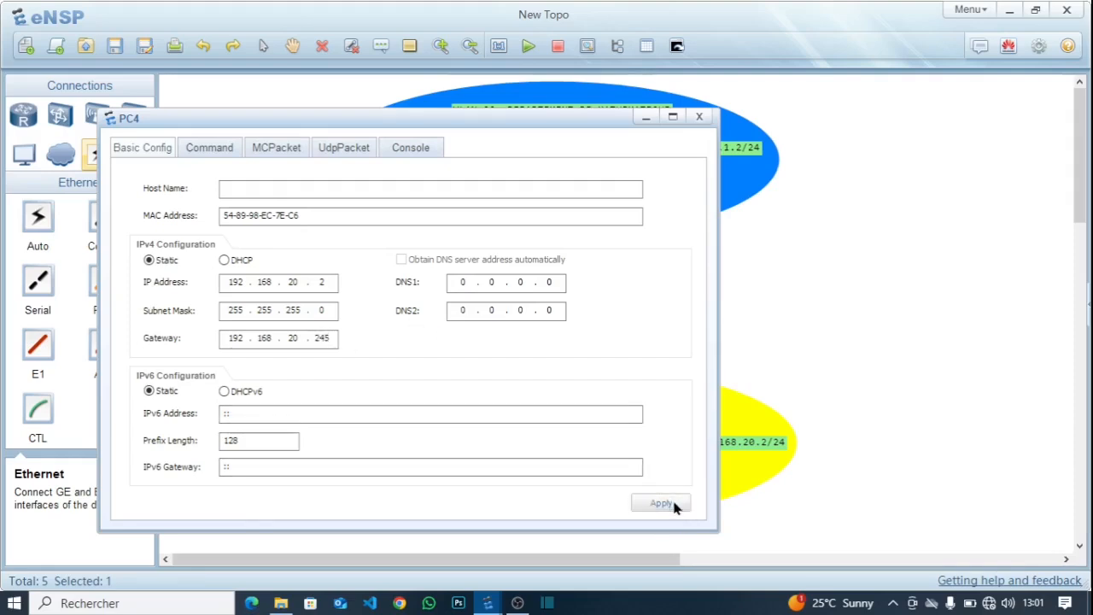
pyautogui.click(700, 118)
# - Add a text label reading 192.168.20.245 between LSW1 and the VLAN 30 area
pyautogui.click(382, 46)
pyautogui.click(536, 355)
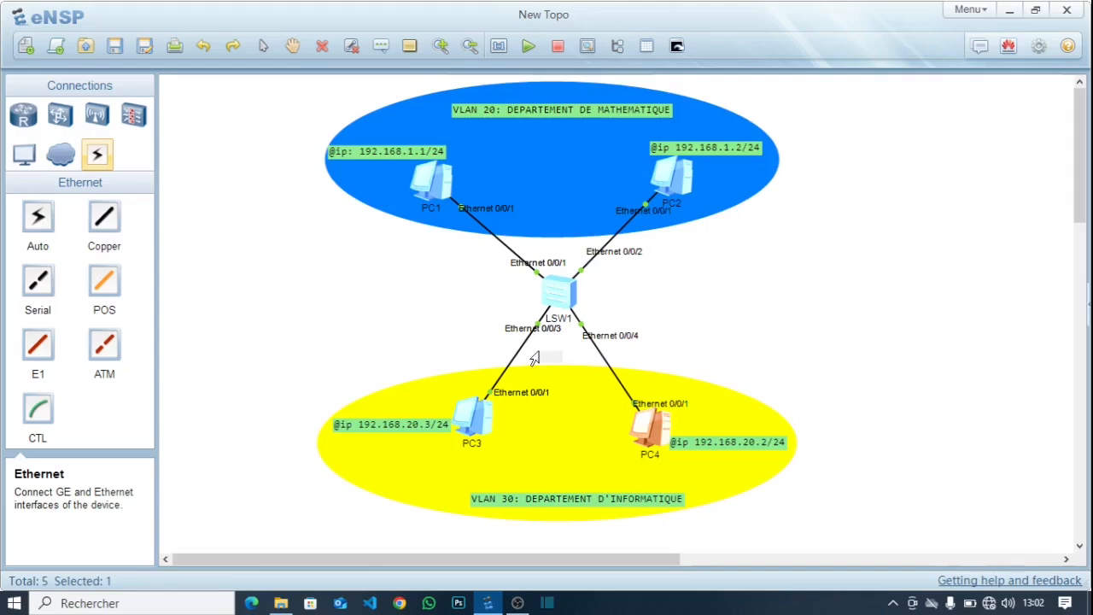
pyautogui.write('192')
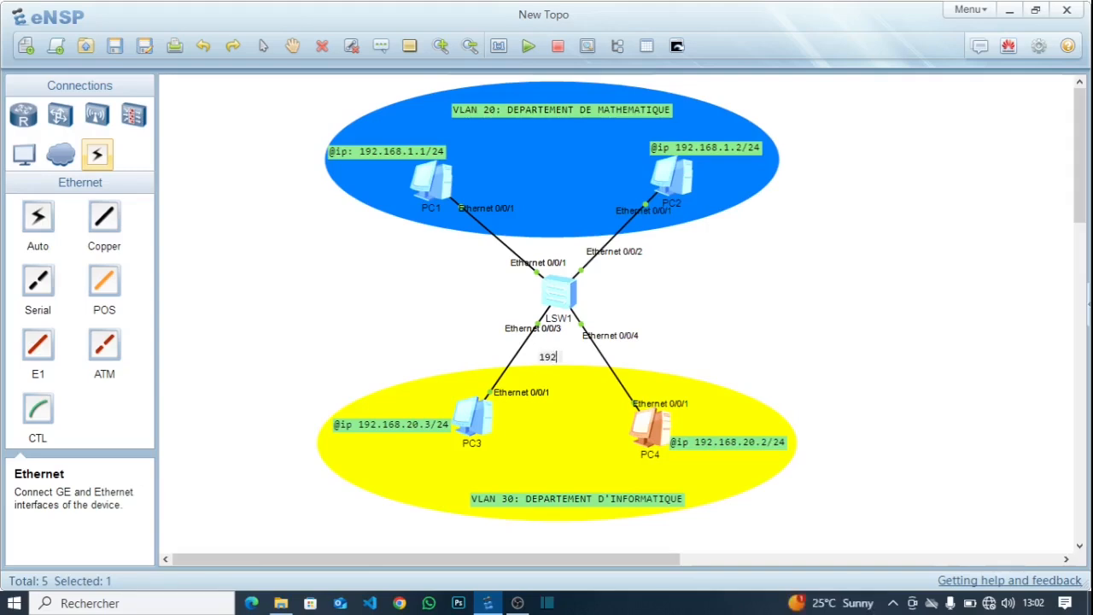
pyautogui.write('.168.20.245')
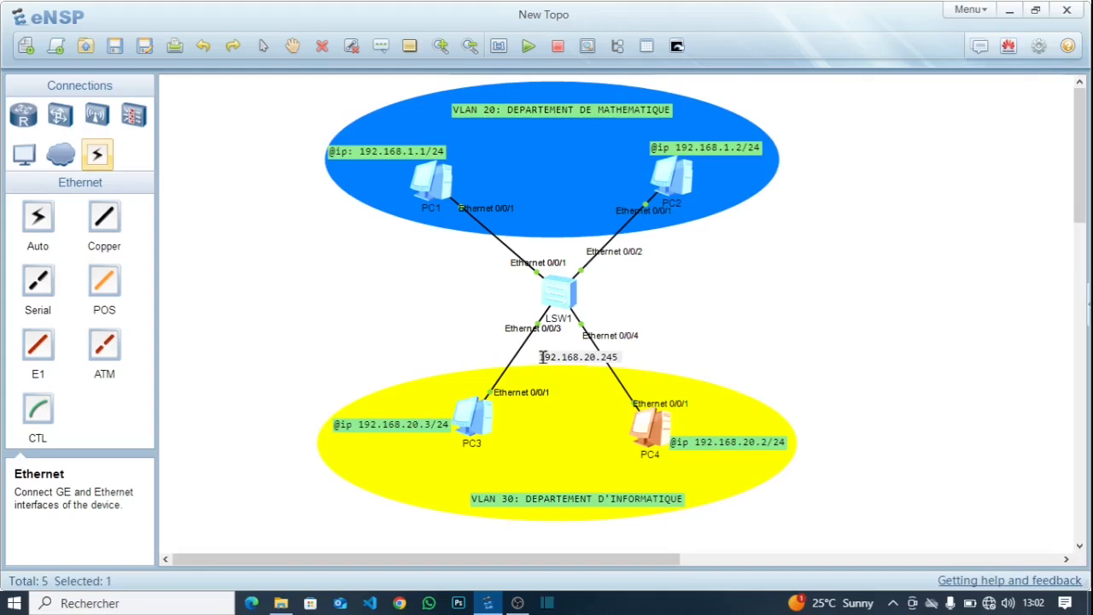
# - Copy the 192.168.20.245 label text into a new text label between LSW1 and the VLAN 20 area
pyautogui.moveTo(540, 357); pyautogui.dragTo(648, 352)
pyautogui.hotkey('ctrl', 'c')
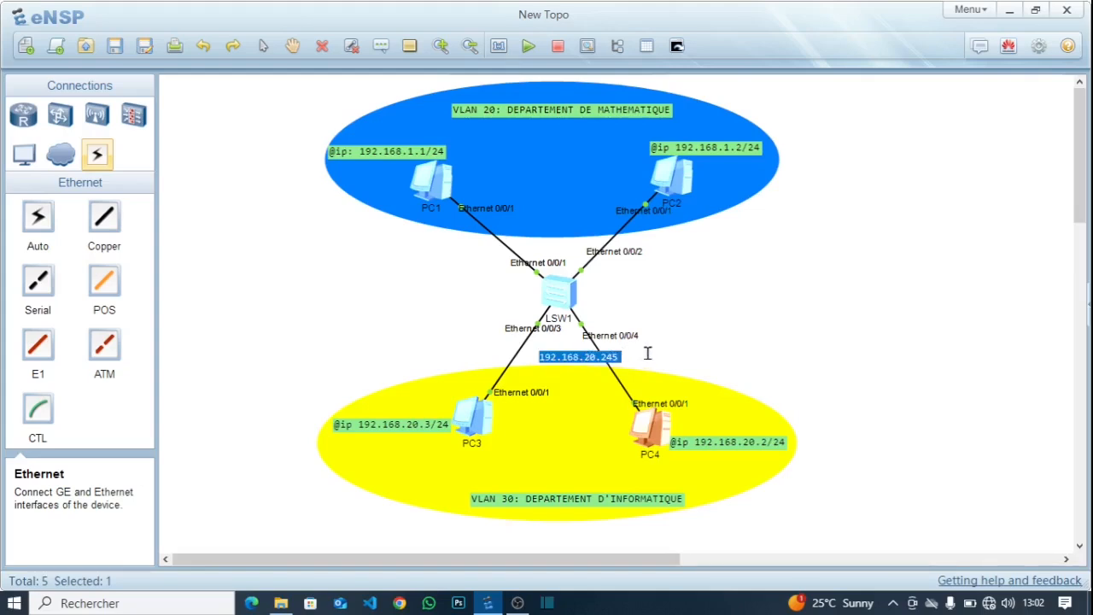
pyautogui.click(380, 45)
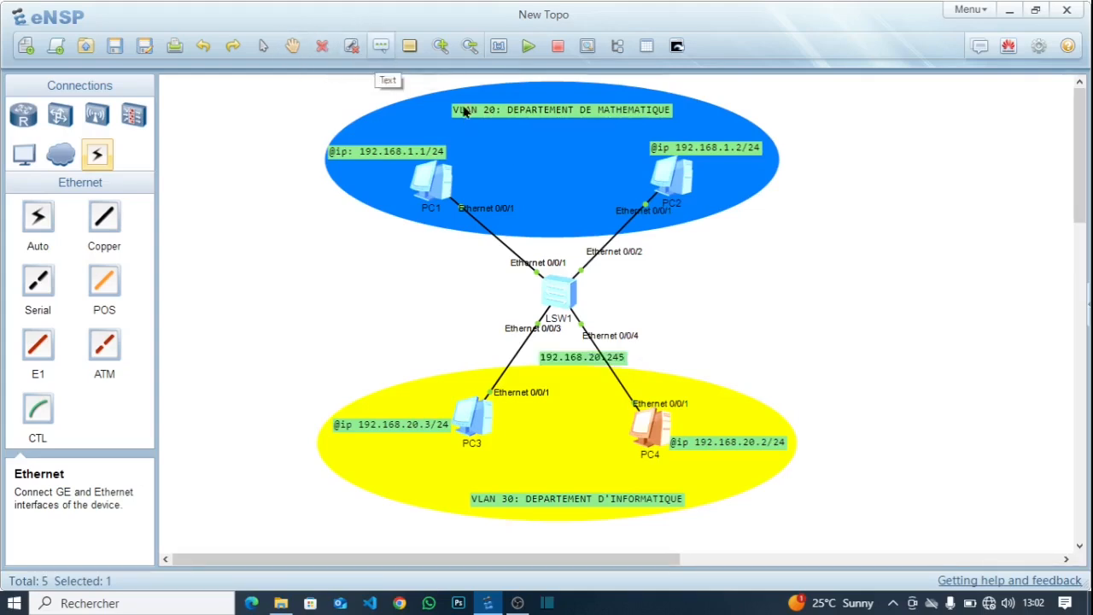
pyautogui.click(530, 253)
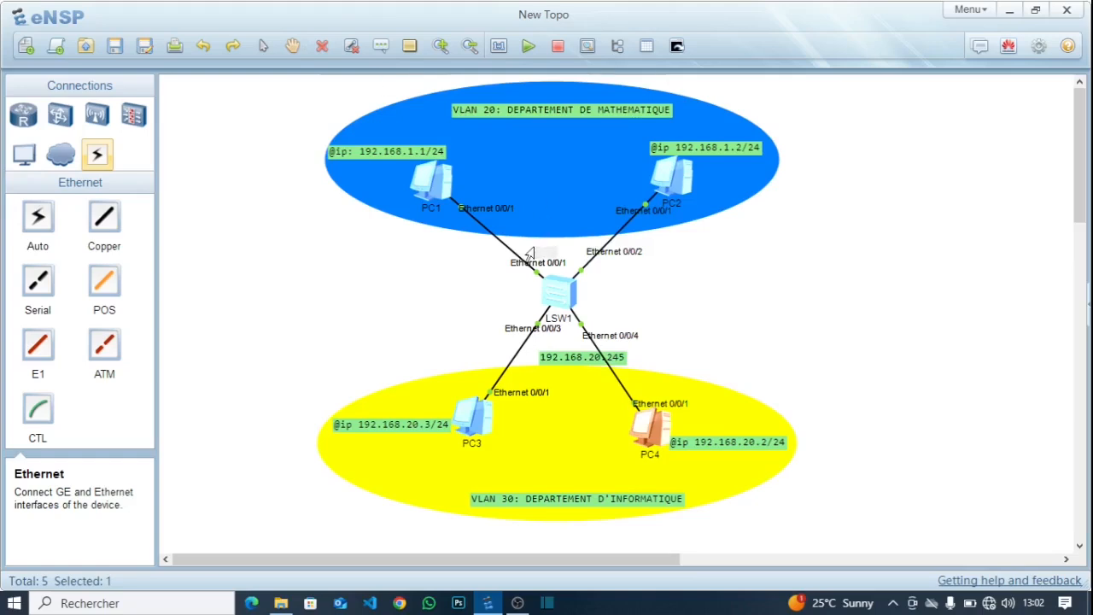
pyautogui.hotkey('ctrl', 'v')
pyautogui.click(508, 297)
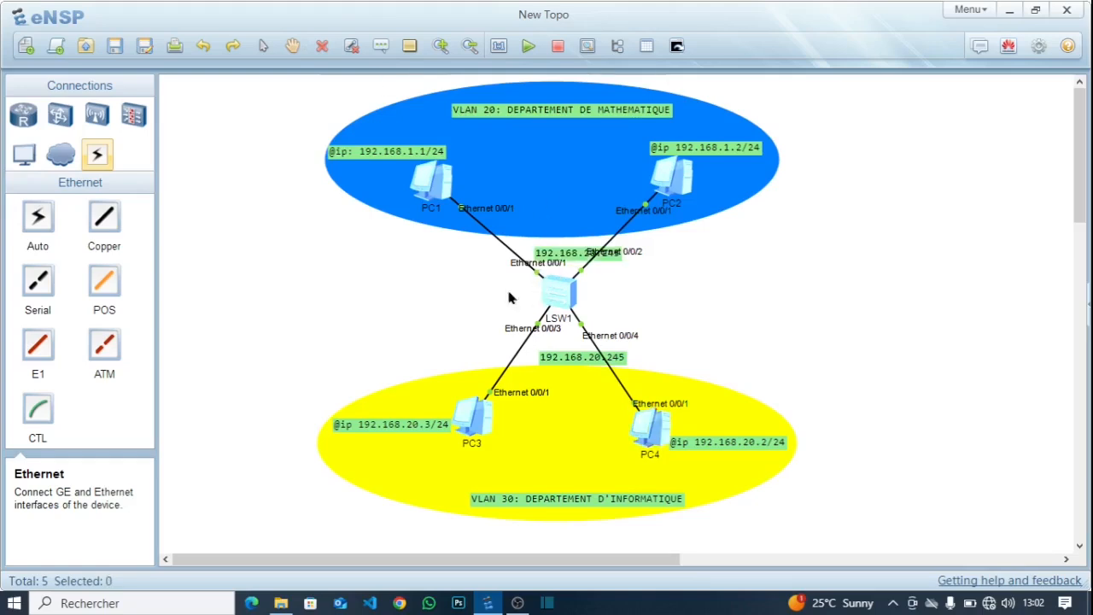
# - Check the gateway address in PC1's configuration and close it
pyautogui.click(572, 255)
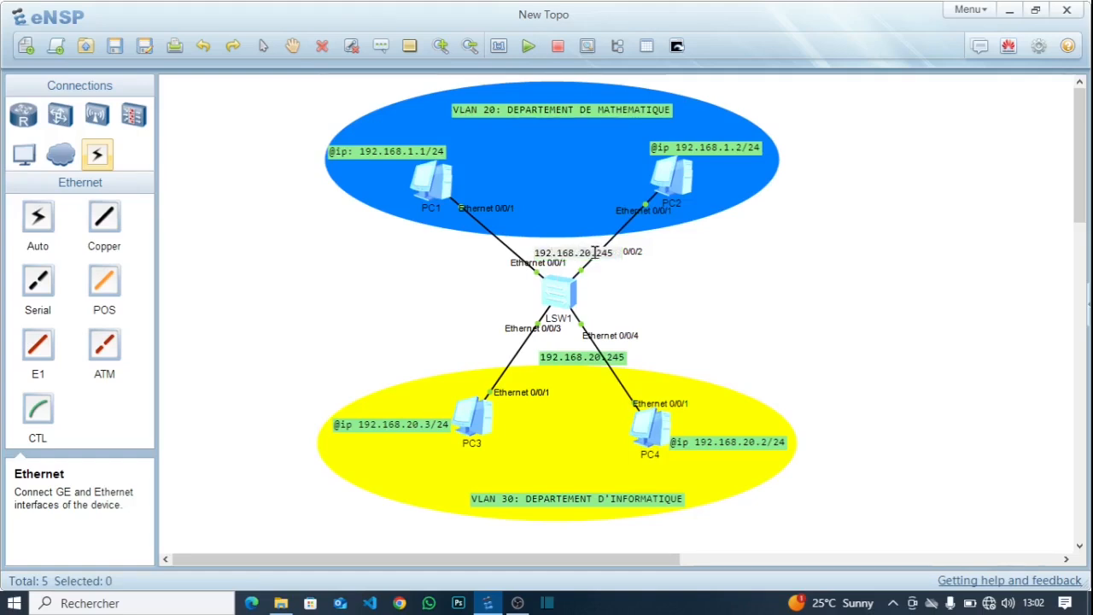
pyautogui.doubleClick(431, 181)
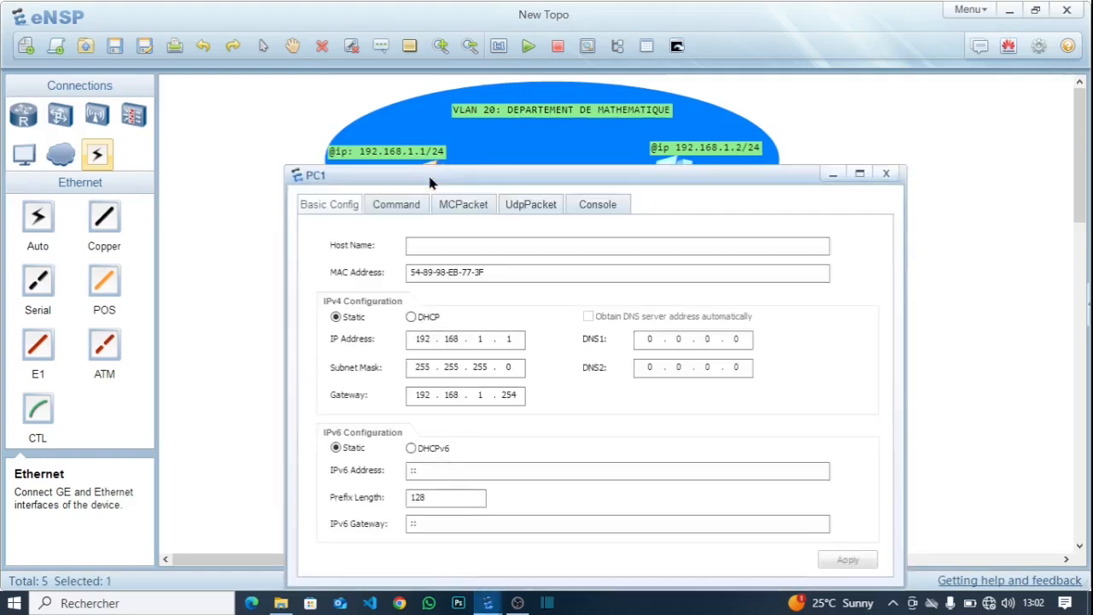
pyautogui.click(885, 175)
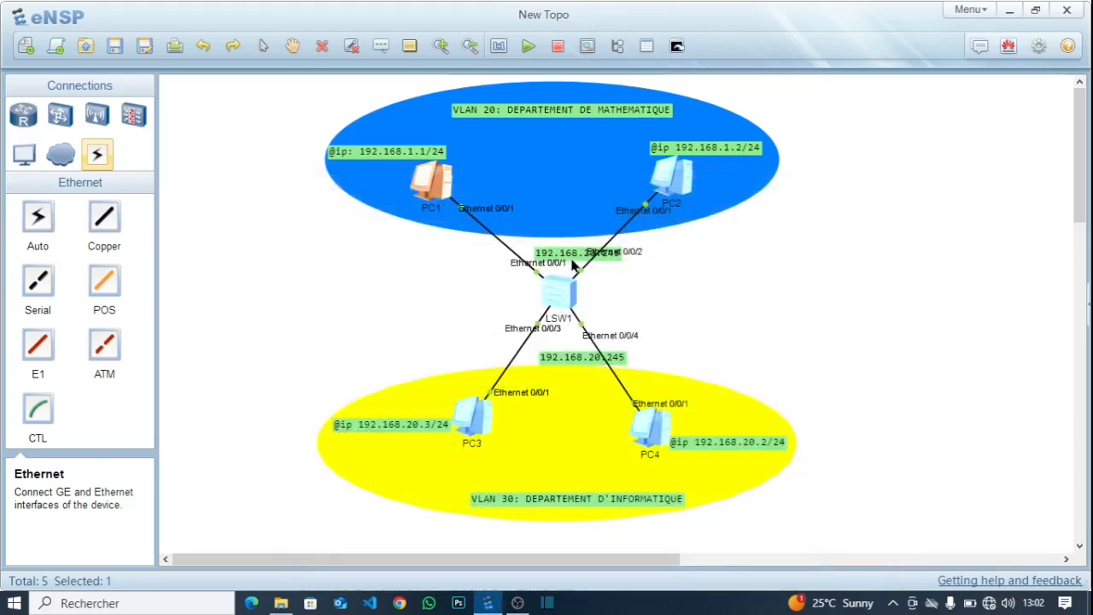
# - Change the label above LSW1 to 192.168.1.254 and position both gateway labels centrally above and below the switch
pyautogui.doubleClick(577, 254)
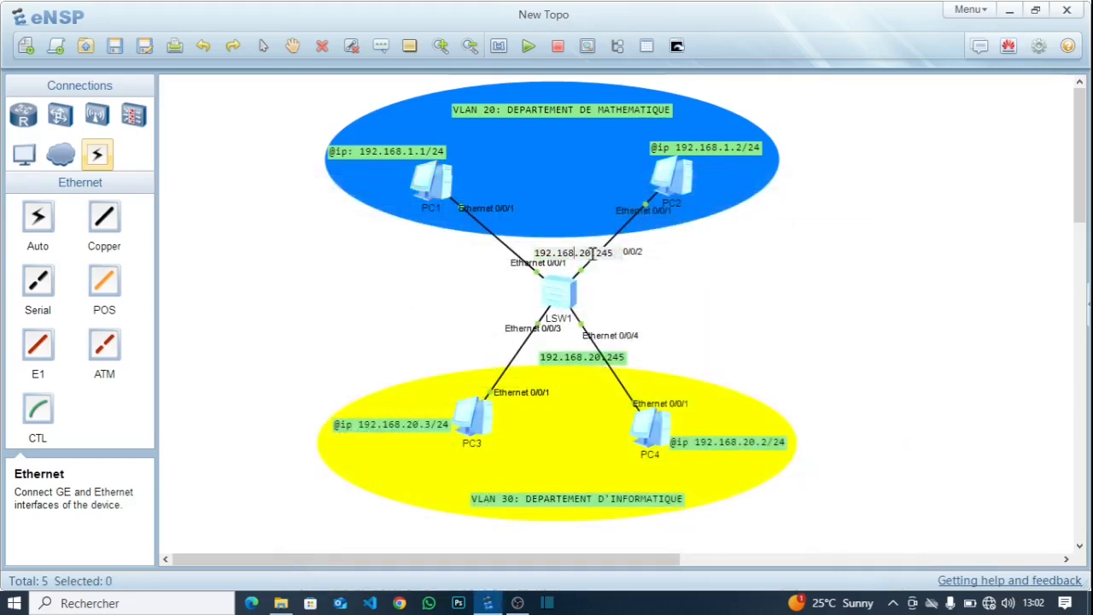
pyautogui.press('BackSpace')
pyautogui.press('BackSpace')
pyautogui.write('1')
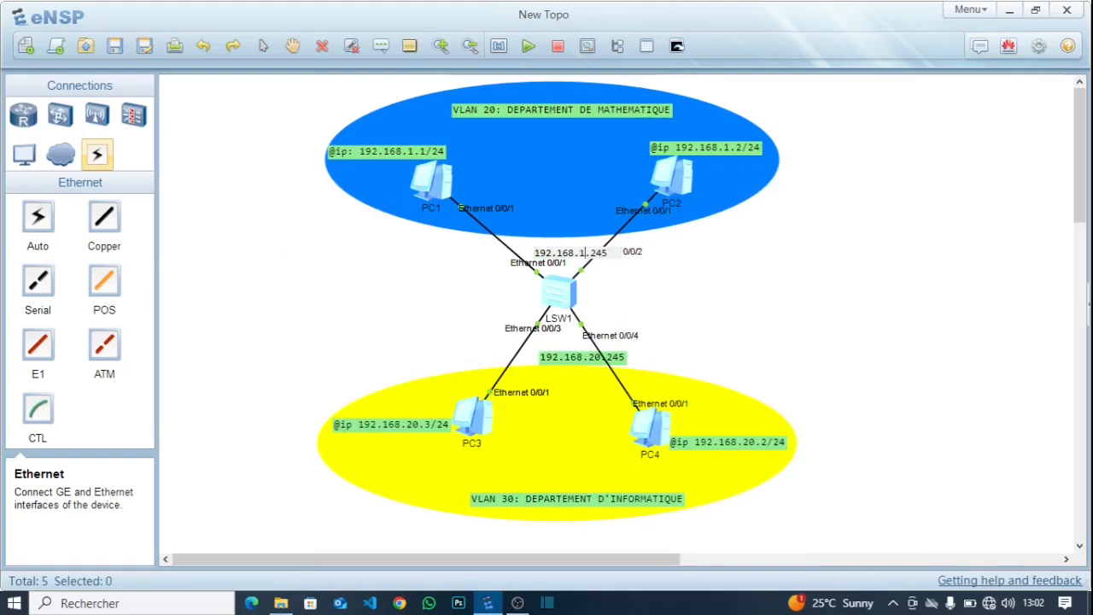
pyautogui.click(608, 253)
pyautogui.press('BackSpace')
pyautogui.press('BackSpace')
pyautogui.write('54')
pyautogui.click(609, 278)
pyautogui.moveTo(576, 256); pyautogui.dragTo(559, 247)
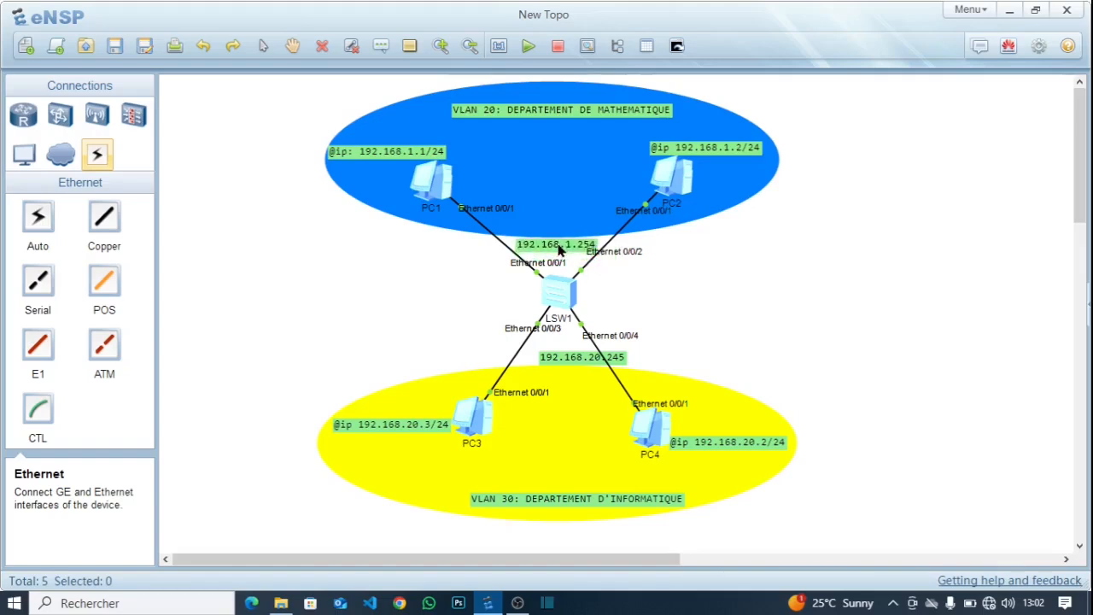
pyautogui.moveTo(569, 362); pyautogui.dragTo(543, 359)
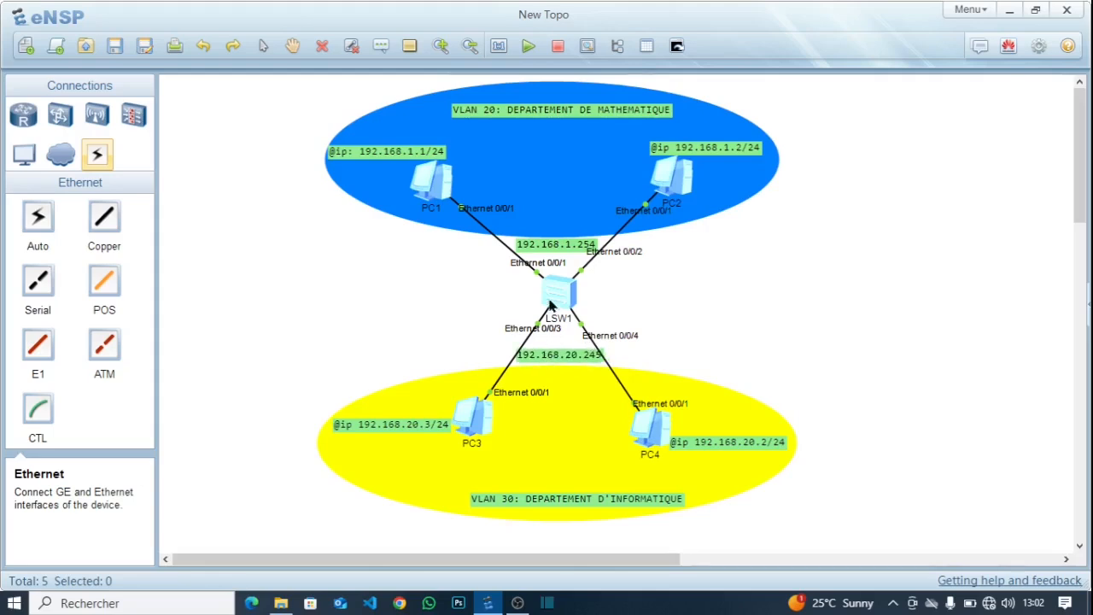
# - Enter system view in LSW1's console and create VLANs 20 and 30 with the vlan batch command
pyautogui.doubleClick(563, 294)
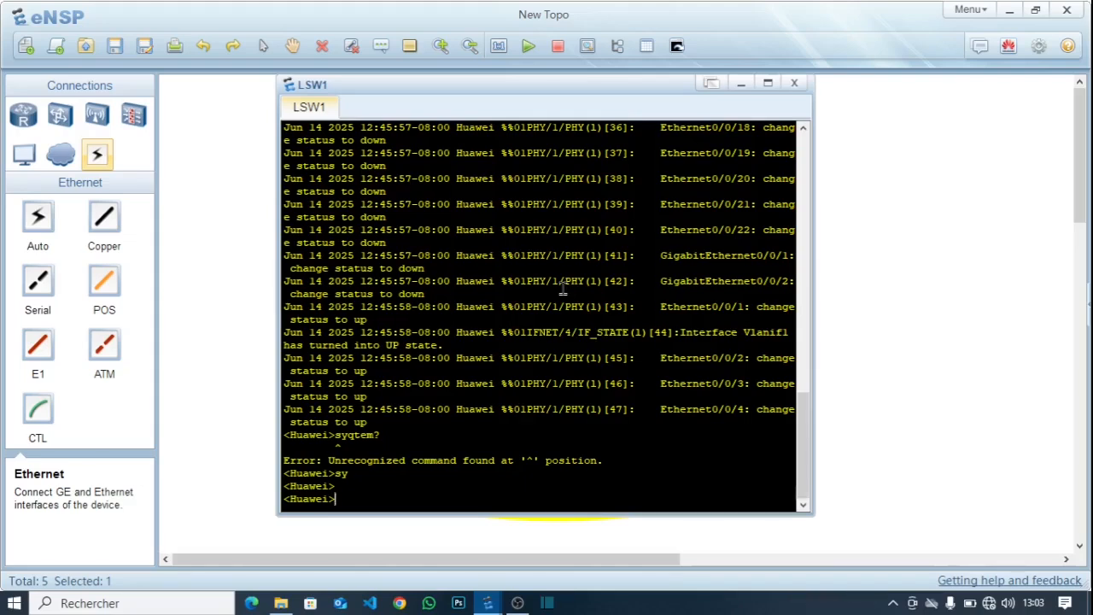
pyautogui.write('syste')
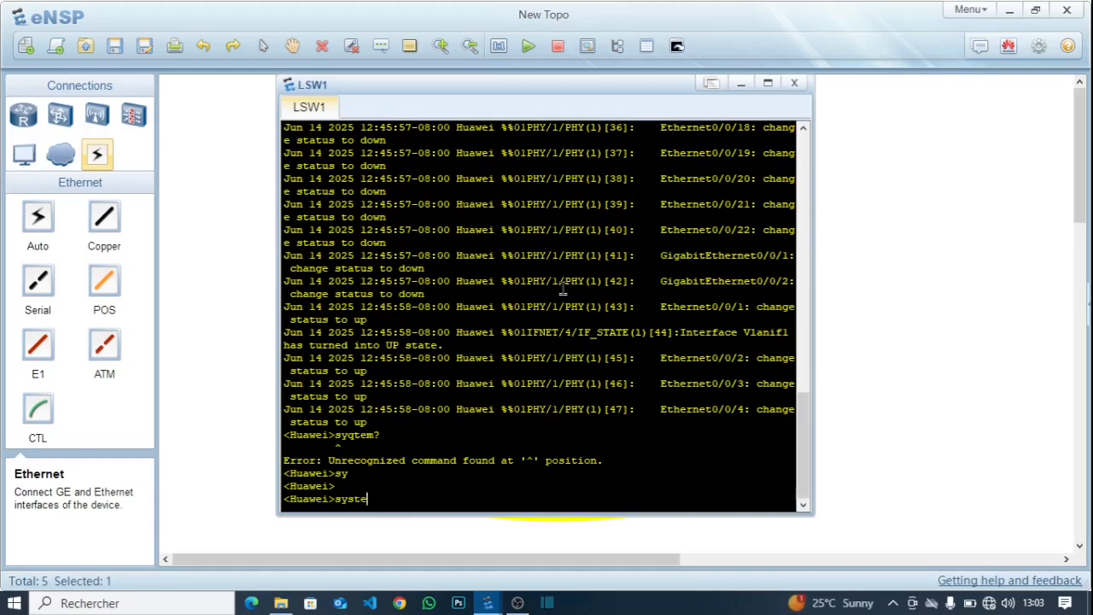
pyautogui.write('m-view')
pyautogui.press('Return')
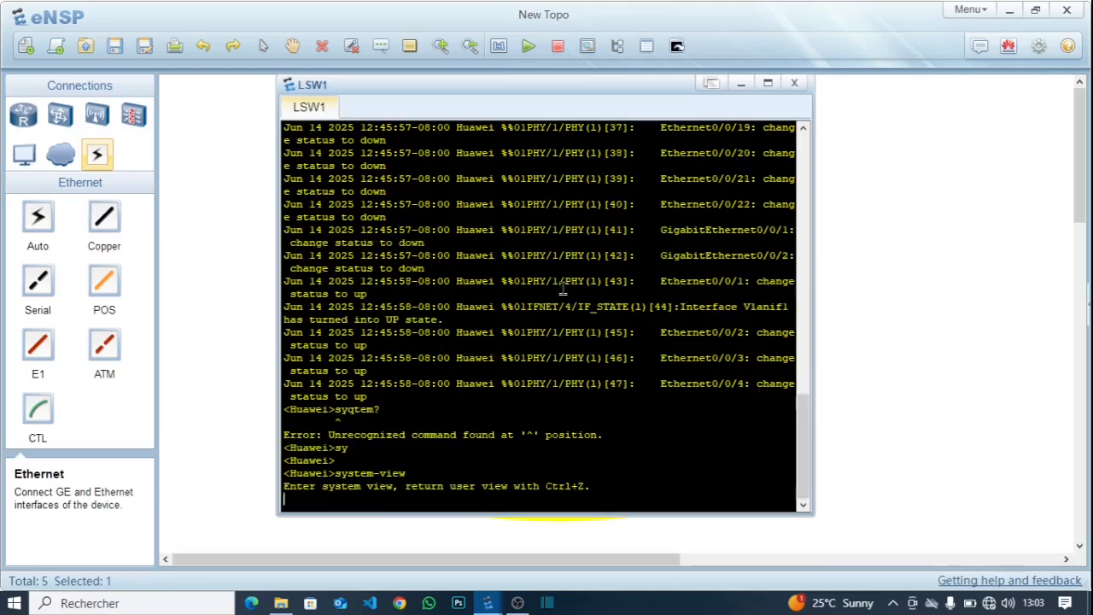
pyautogui.write('vlan bat')
pyautogui.write('ch ')
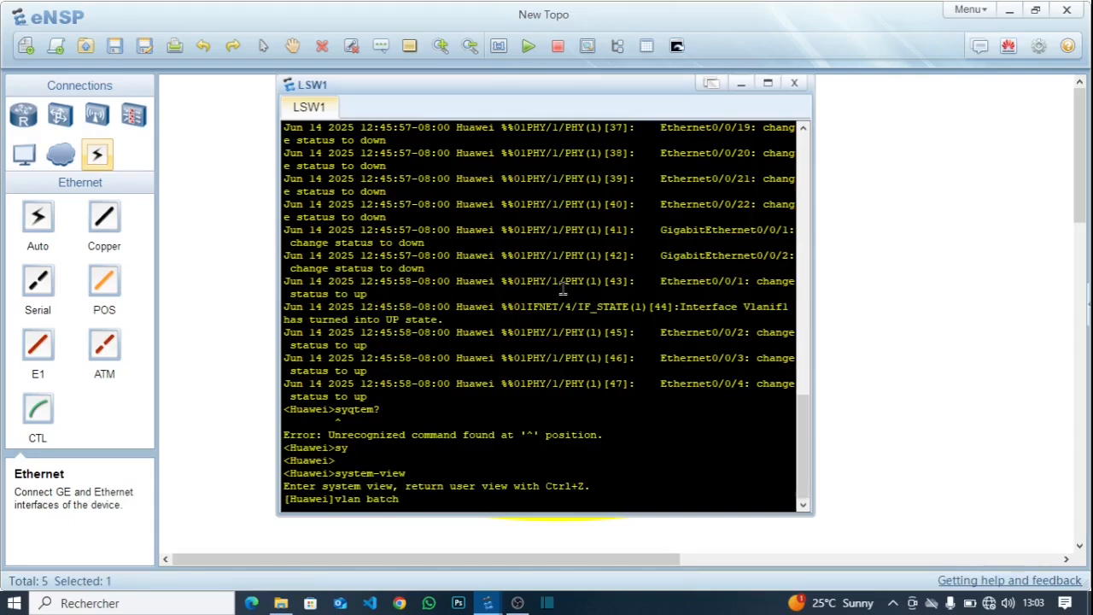
pyautogui.write('20 30')
pyautogui.press('Return')
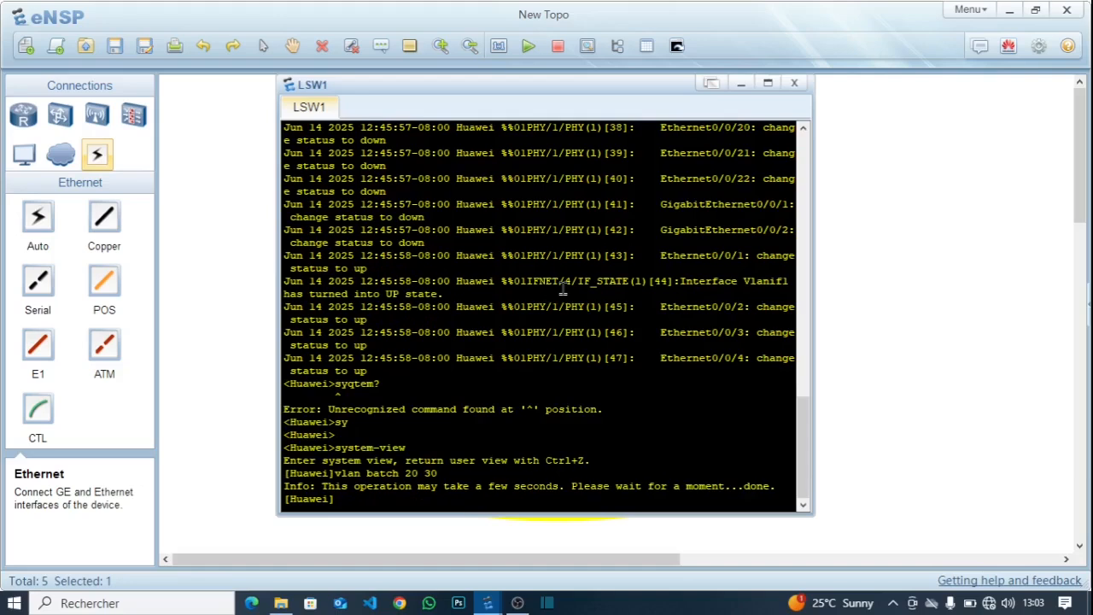
# - Display LSW1's VLAN summary and examine its list of static VLANs
pyautogui.write('display vlan su')
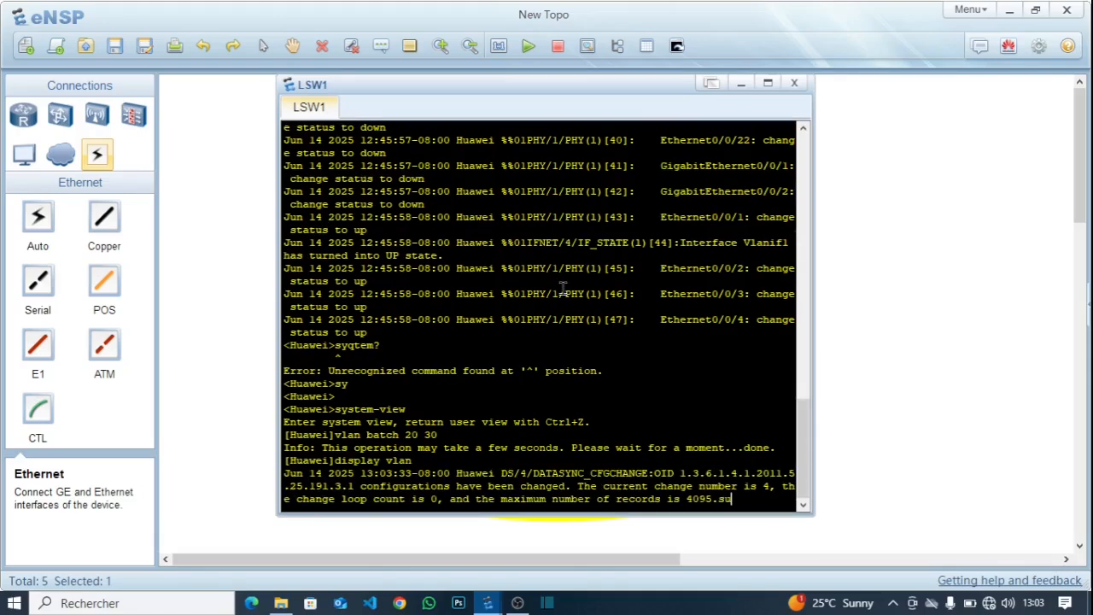
pyautogui.press('Return')
pyautogui.press('Return')
pyautogui.write('display valn su')
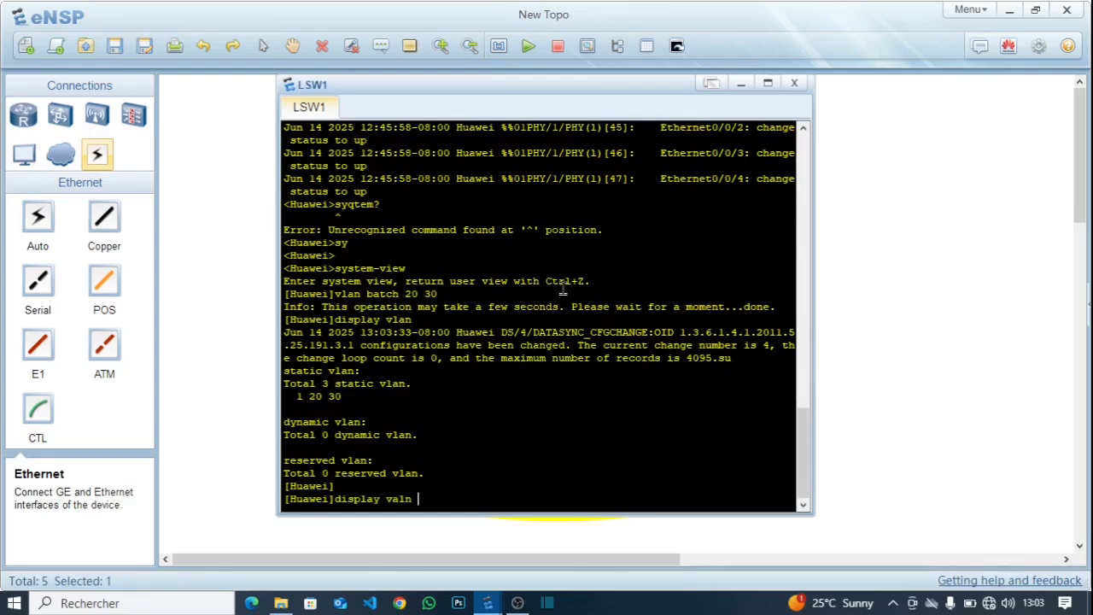
pyautogui.press('BackSpace')
pyautogui.press('BackSpace')
pyautogui.press('BackSpace')
pyautogui.press('BackSpace')
pyautogui.press('BackSpace')
pyautogui.press('BackSpace')
pyautogui.write('lan')
pyautogui.write(' sum')
pyautogui.write('mara')
pyautogui.press('BackSpace')
pyautogui.write('y')
pyautogui.press('Return')
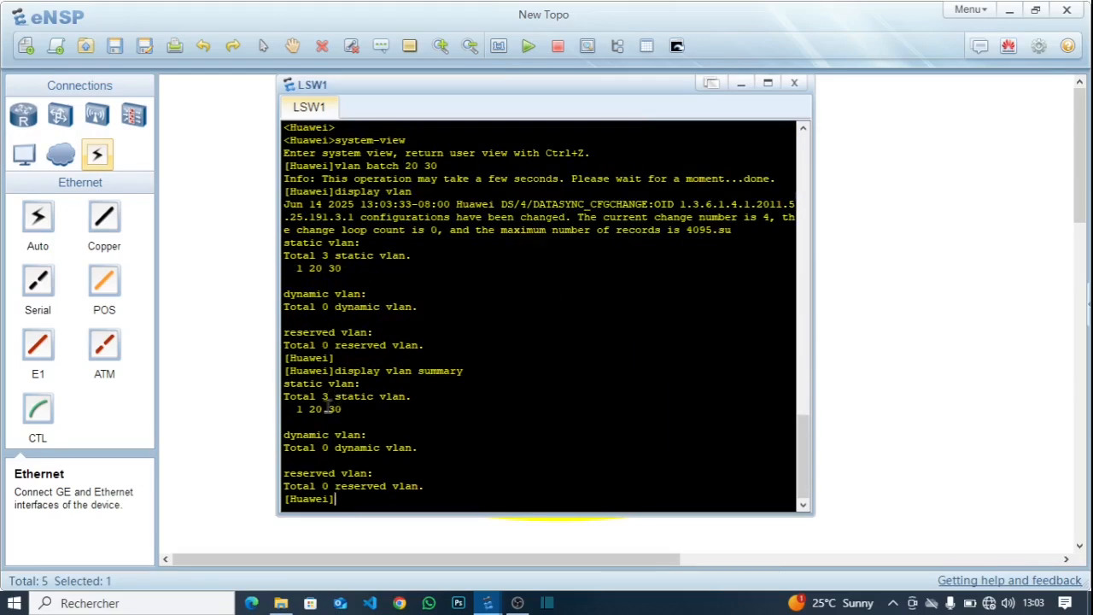
pyautogui.moveTo(309, 408); pyautogui.dragTo(353, 410)
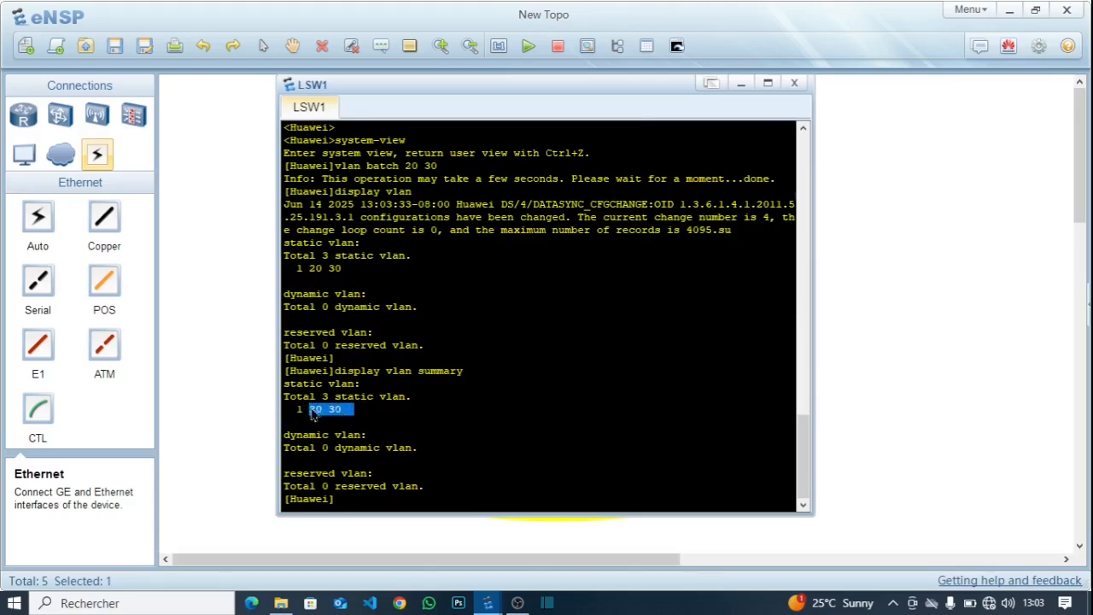
pyautogui.moveTo(296, 408)
pyautogui.mouseDown()
pyautogui.moveTo(324, 409)
pyautogui.moveTo(314, 411)
pyautogui.mouseUp()
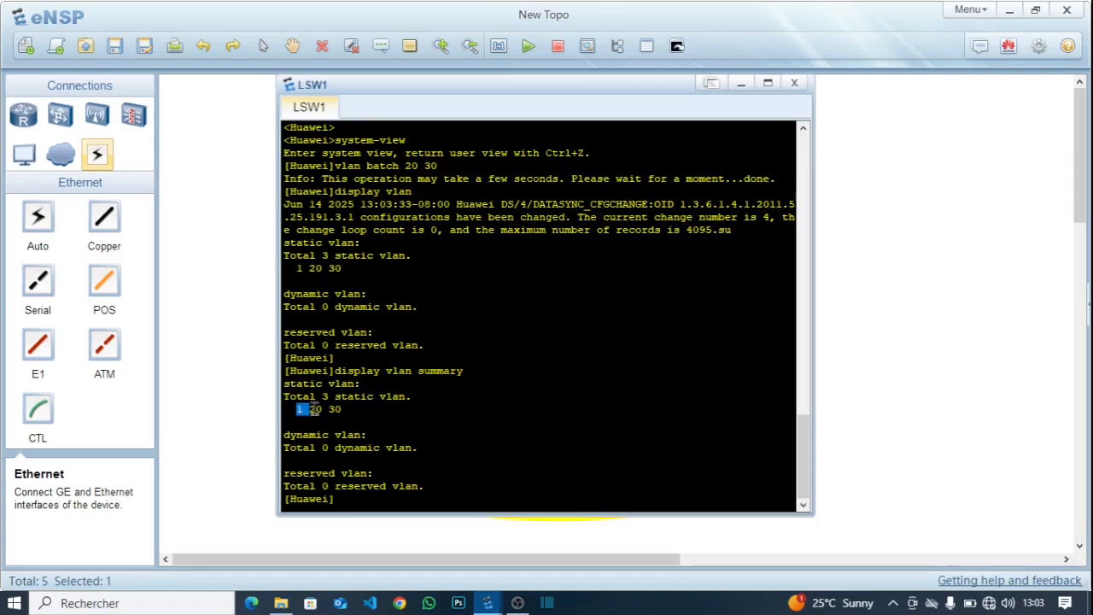
# - Enter the interface view of Ethernet0/0/1 on LSW1, checking the port label in the topology
pyautogui.click(359, 500)
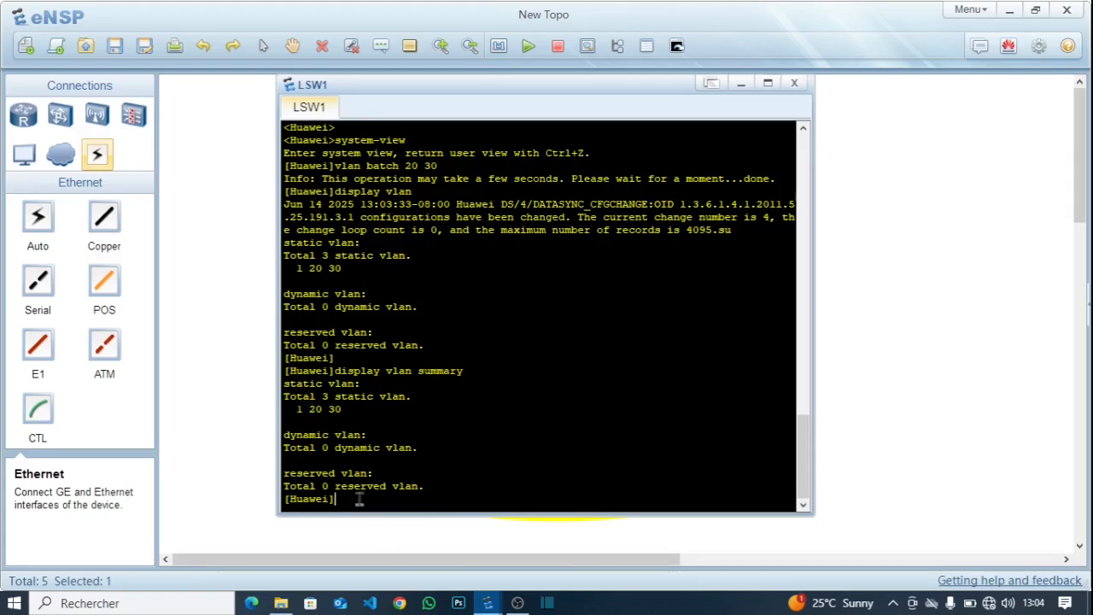
pyautogui.write('inter')
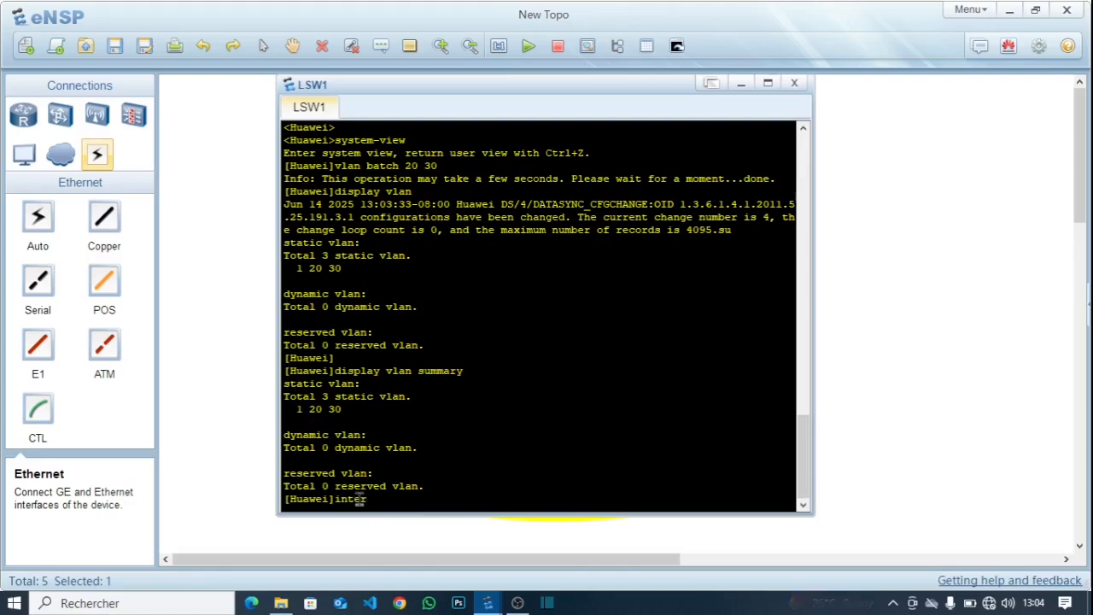
pyautogui.write('face Ethernet')
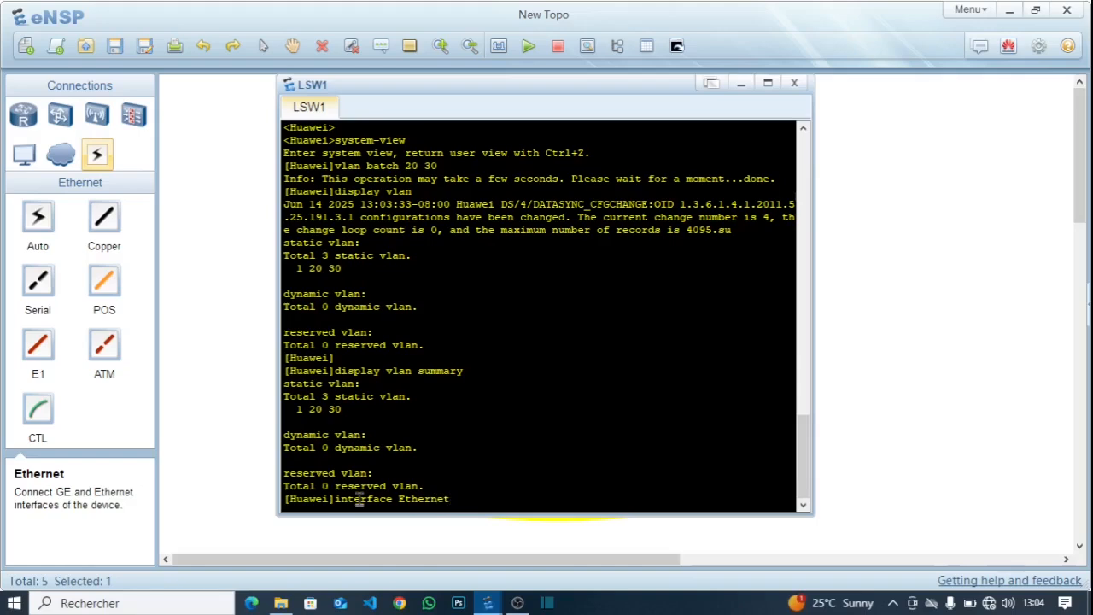
pyautogui.write('0/0/1')
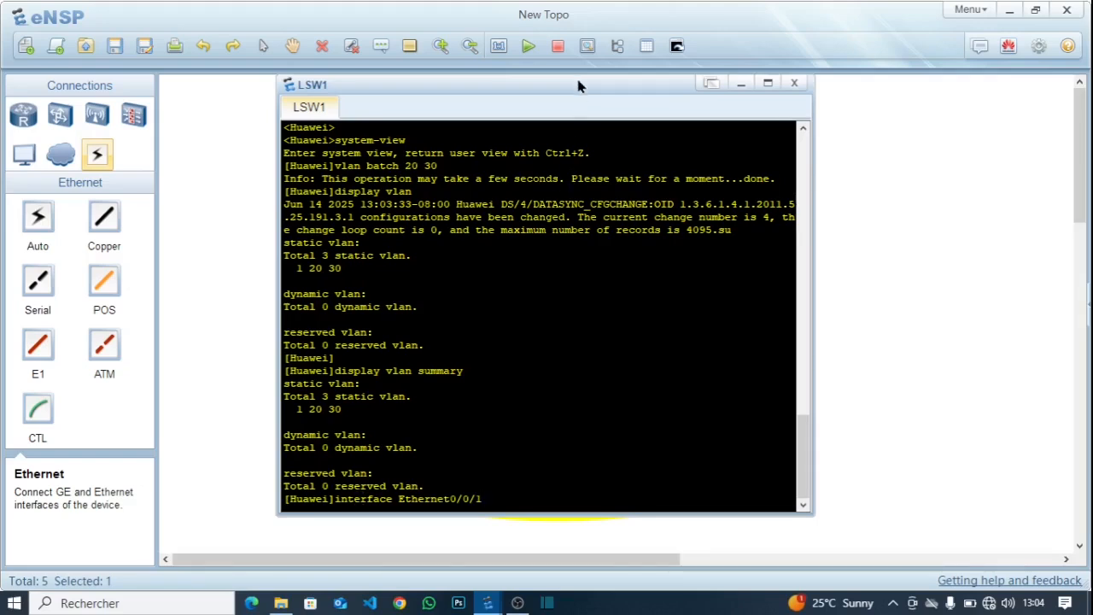
pyautogui.moveTo(576, 86); pyautogui.dragTo(632, 295)
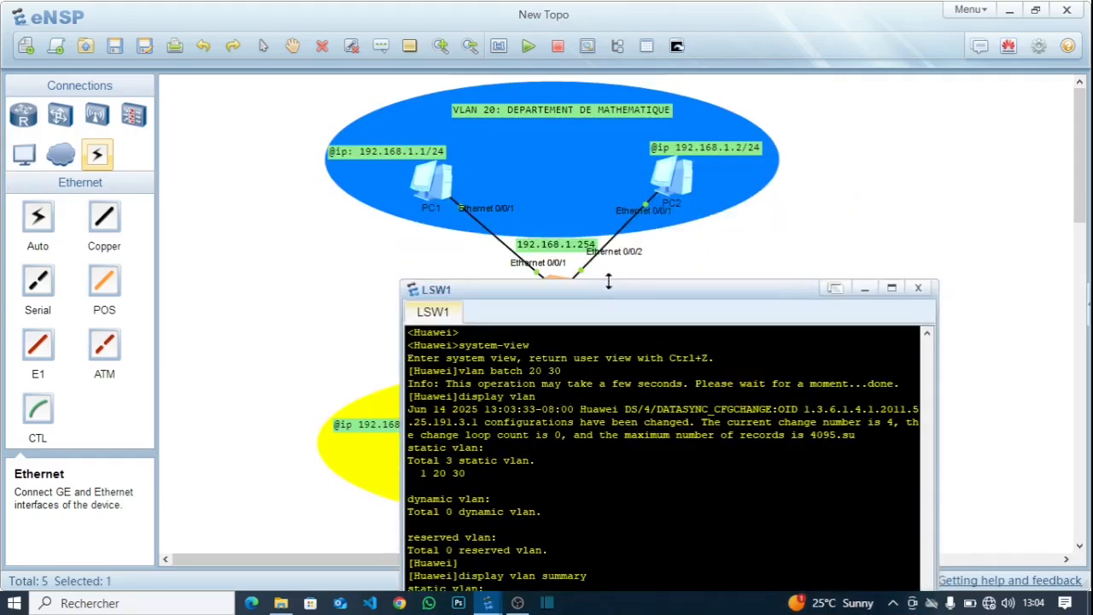
pyautogui.moveTo(609, 294); pyautogui.dragTo(555, 106)
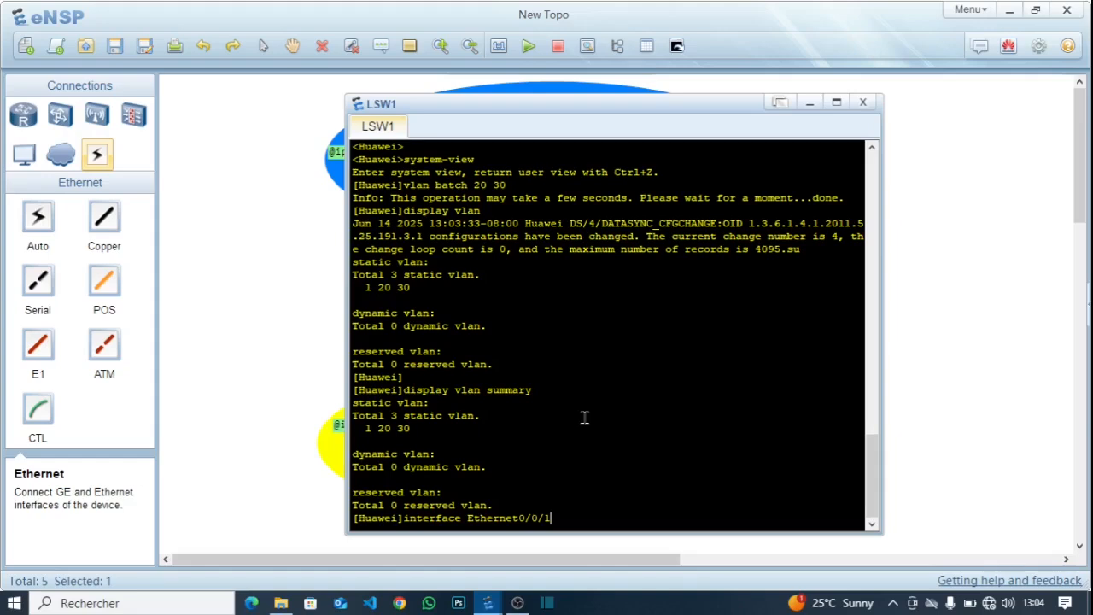
pyautogui.press('Return')
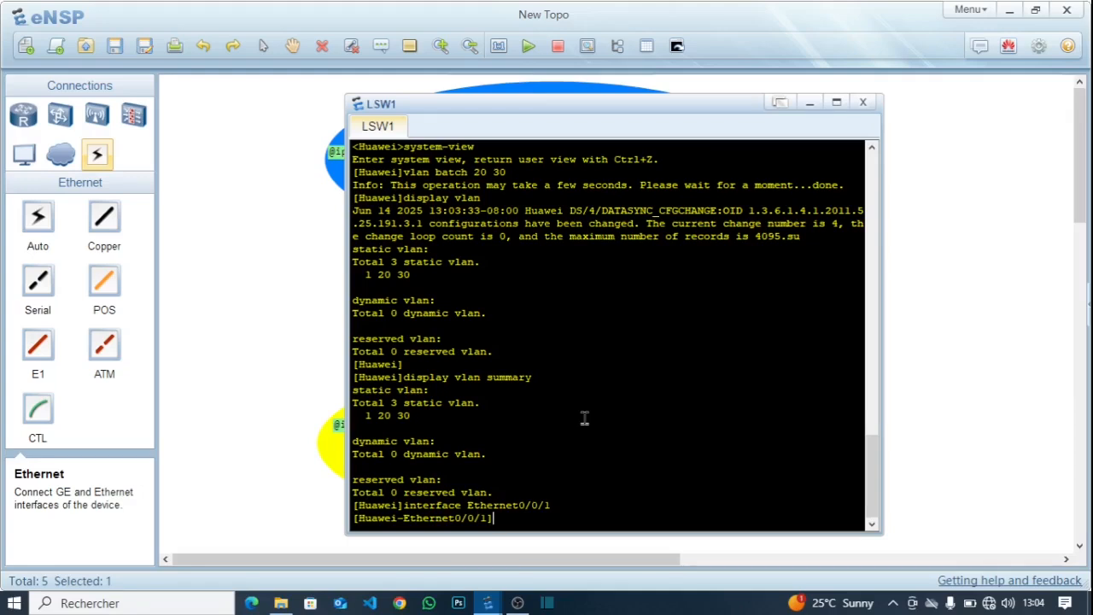
# - Set the link type of Ethernet0/0/1 to access
pyautogui.write('port 1')
pyautogui.write('ink-type access')
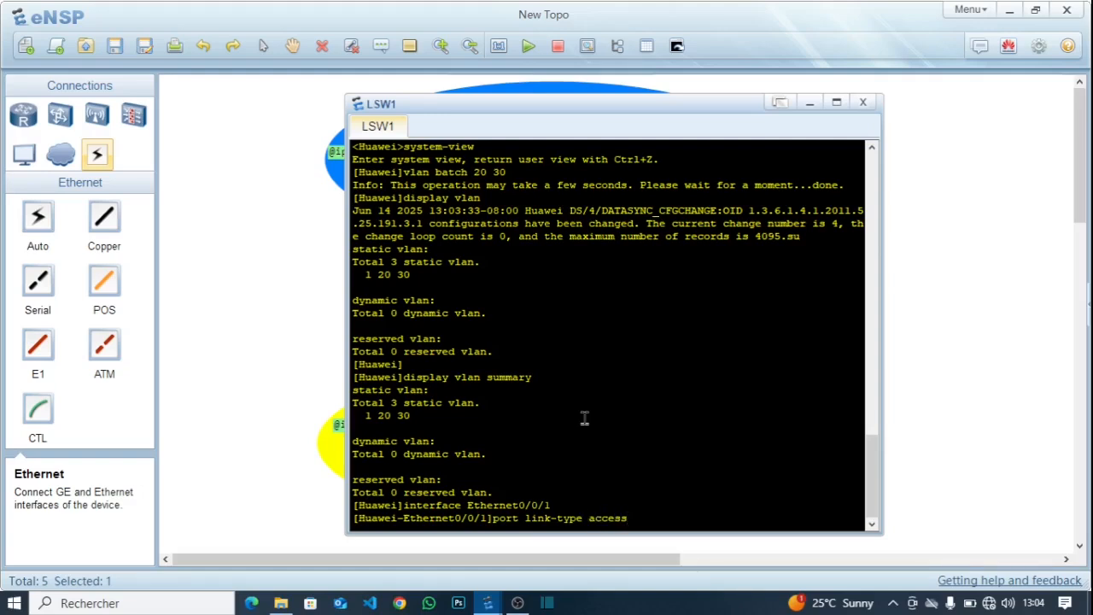
pyautogui.press('Return')
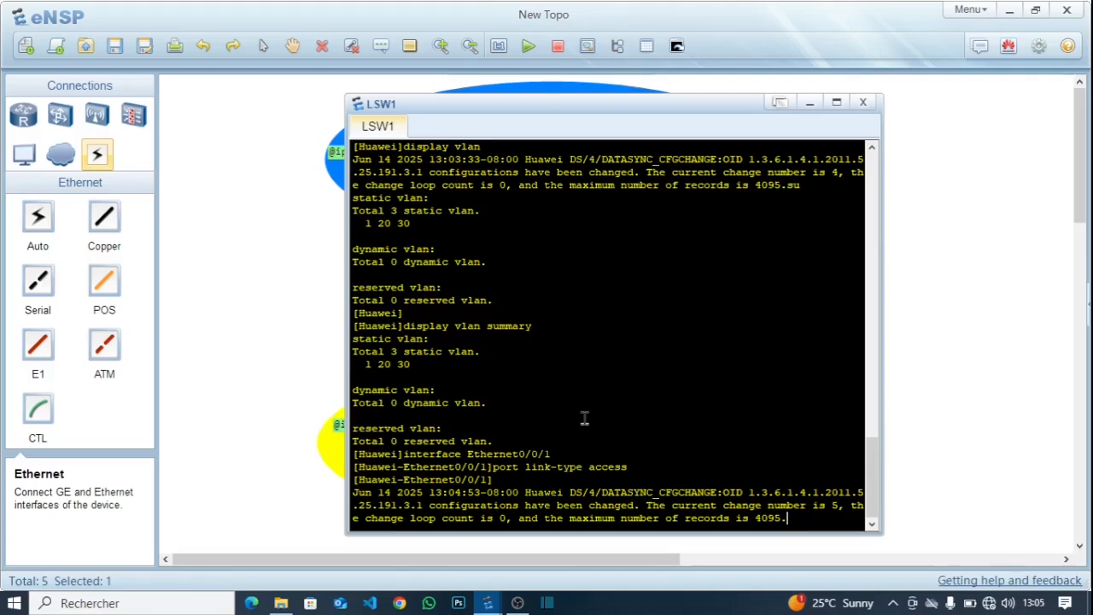
pyautogui.press('Up')
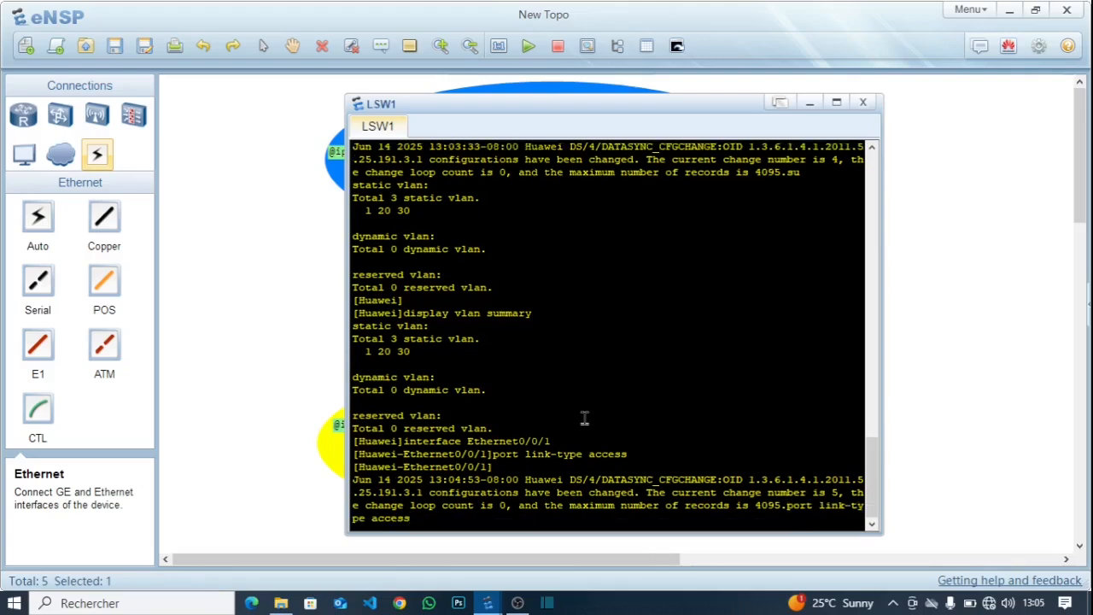
pyautogui.press('Return')
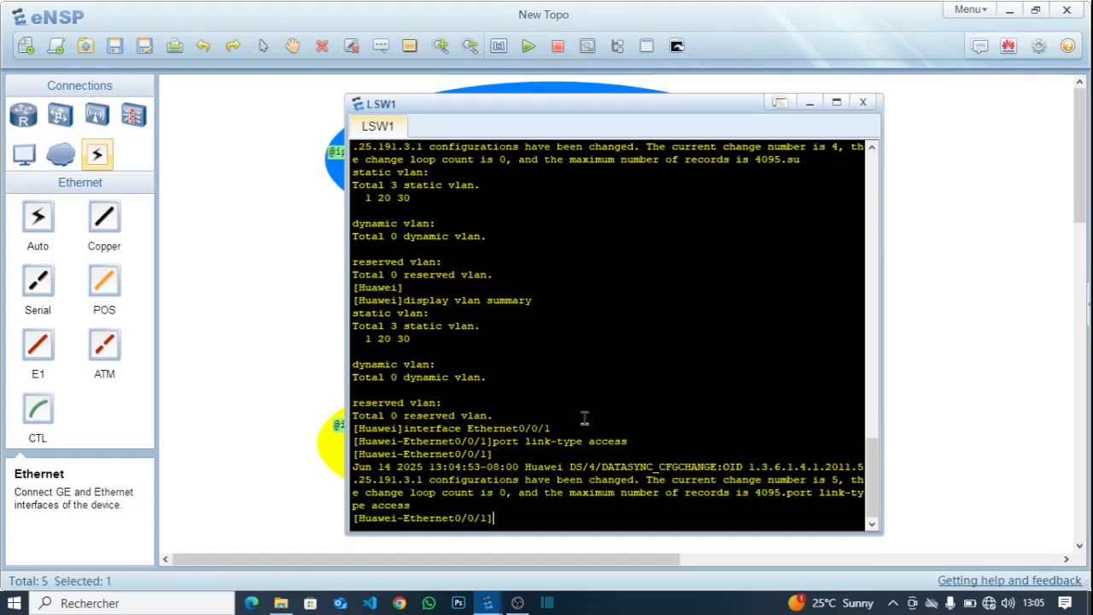
# - Assign Ethernet0/0/1 to default VLAN 20 and quit to system view
pyautogui.write('port default vlan')
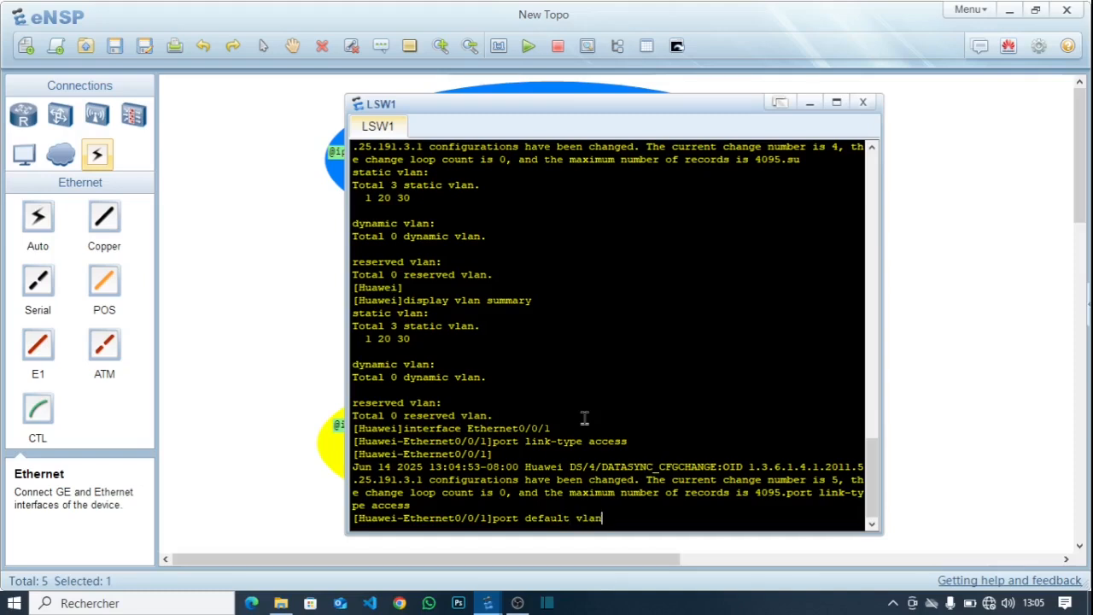
pyautogui.write(' 20')
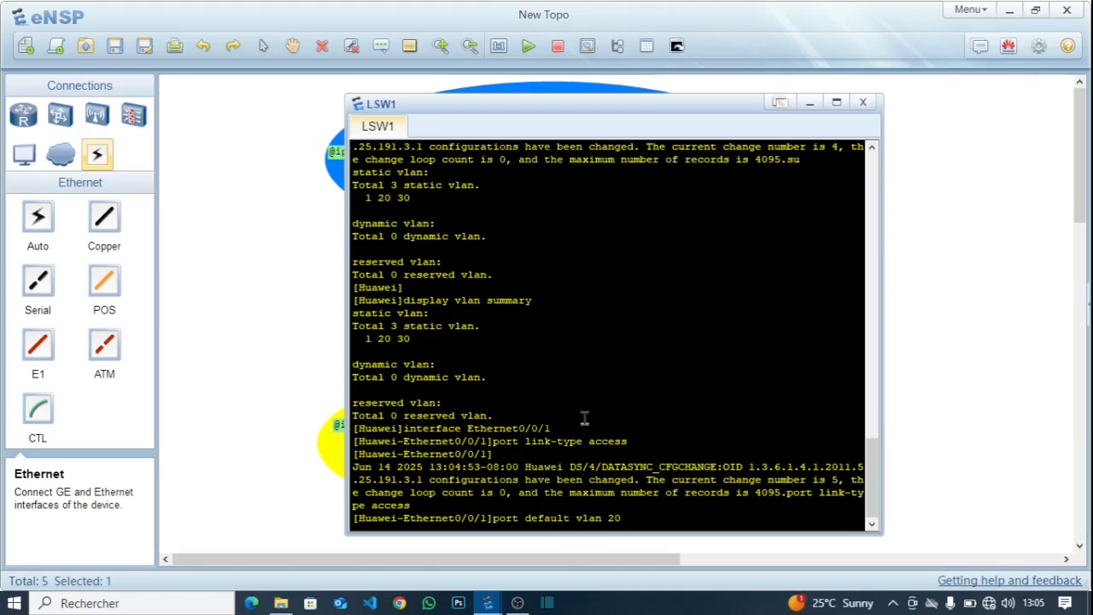
pyautogui.press('Return')
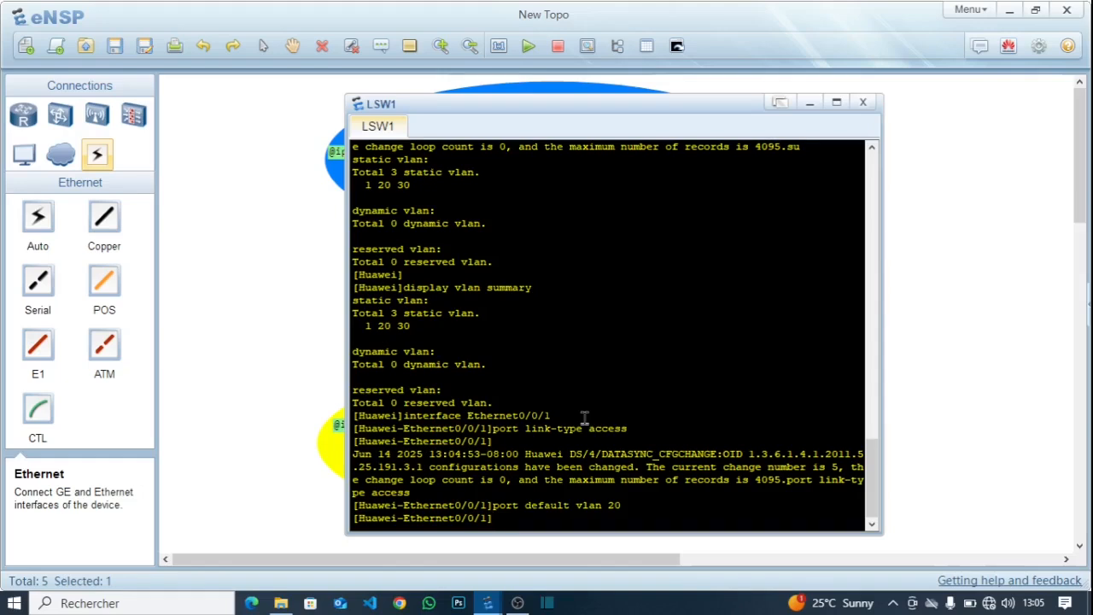
pyautogui.write('quit')
pyautogui.press('Return')
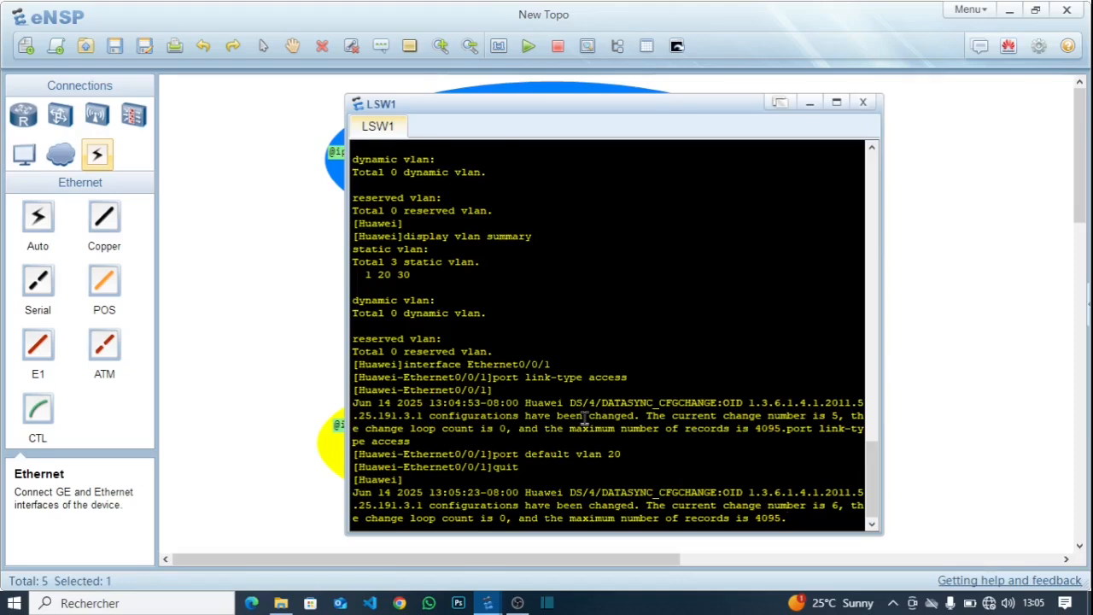
# - Enter the interface view of Ethernet0/0/2 on LSW1
pyautogui.press('Return')
pyautogui.write('interr')
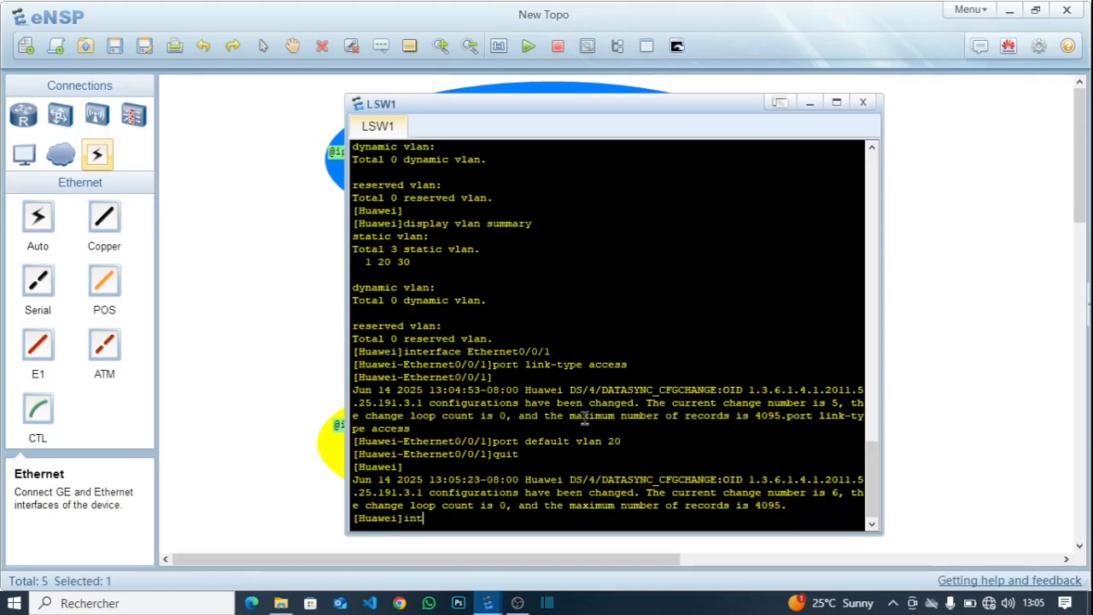
pyautogui.press('BackSpace')
pyautogui.write('face Ethernet')
pyautogui.press('BackSpace')
pyautogui.write('0/0/2')
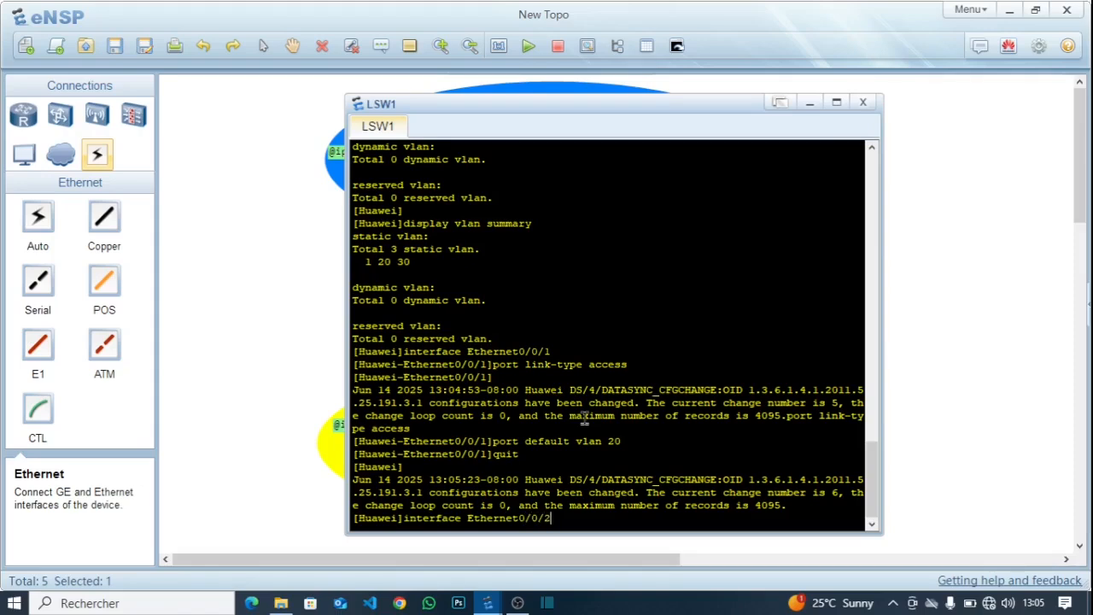
pyautogui.press('Return')
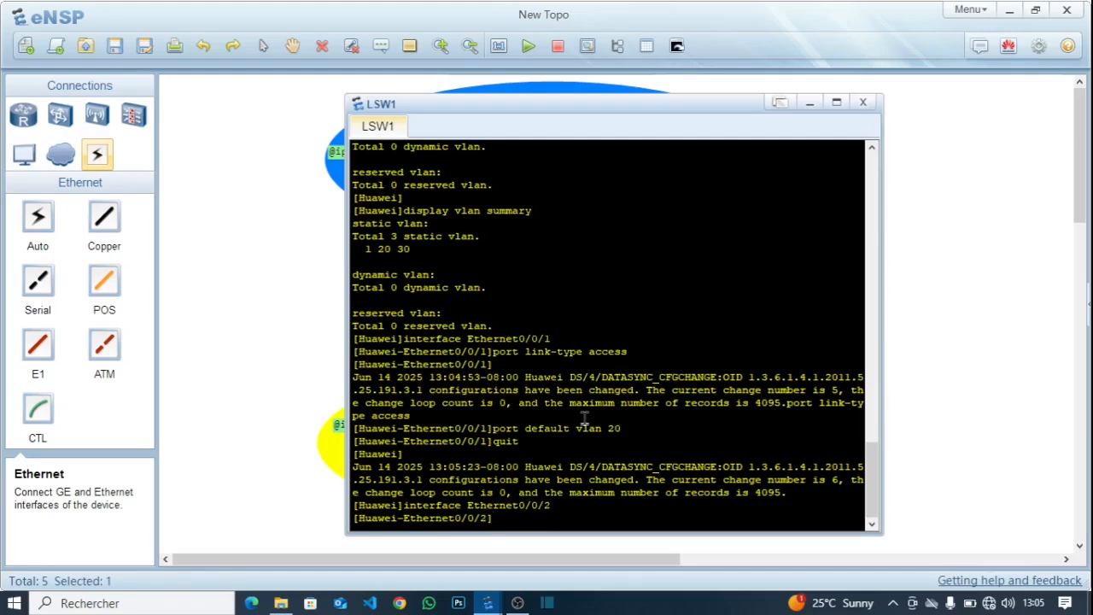
# - Set the link type of Ethernet0/0/2 to access and assign the port to default VLAN 20
pyautogui.write('port link-type access')
pyautogui.press('Return')
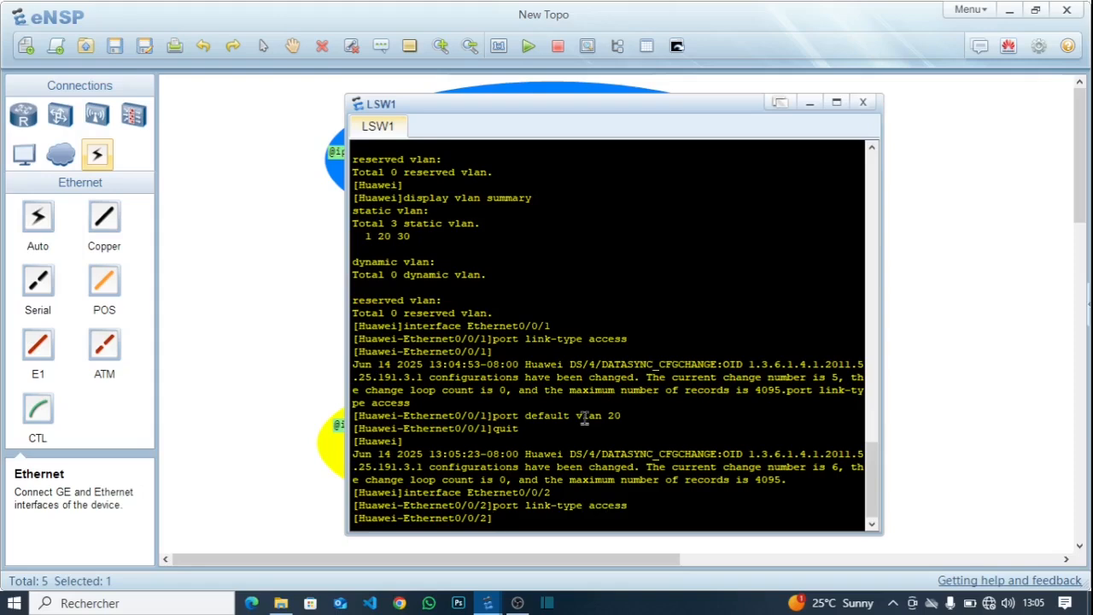
pyautogui.write('port')
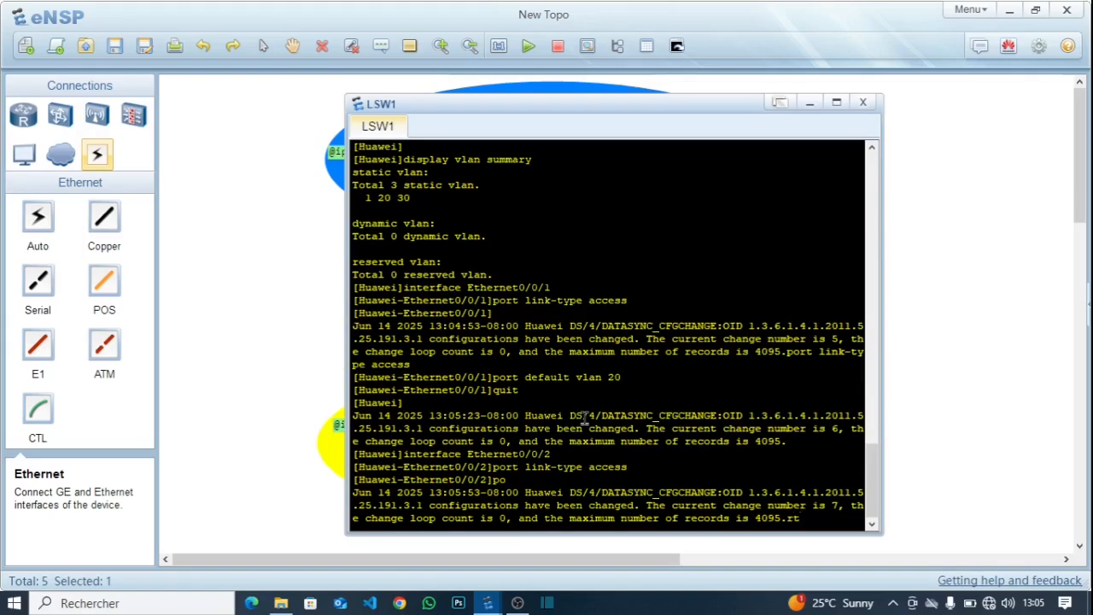
pyautogui.press('Return')
pyautogui.press('Return')
pyautogui.write('port')
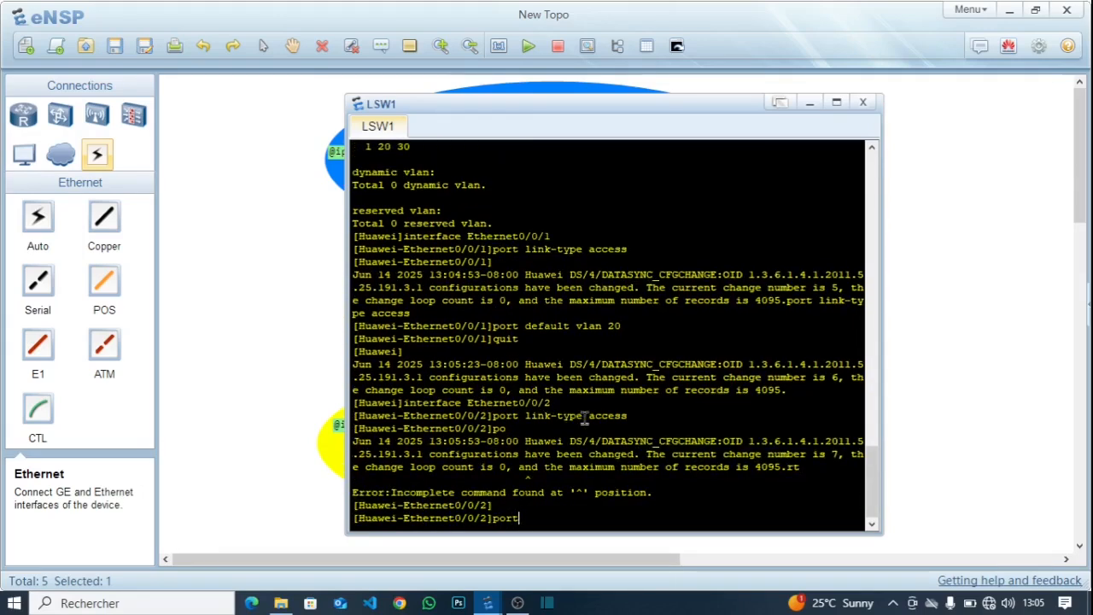
pyautogui.write(' default vlan 20')
pyautogui.press('Return')
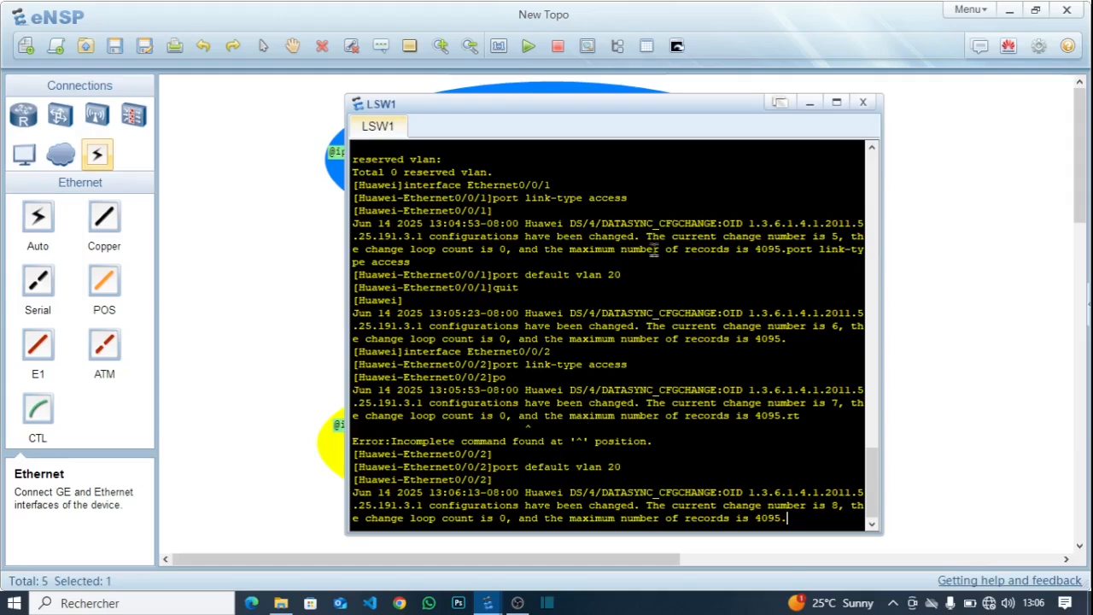
# - Check the VLAN 20 group in the topology and quit from Ethernet0/0/2 to system view
pyautogui.moveTo(653, 112); pyautogui.dragTo(693, 325)
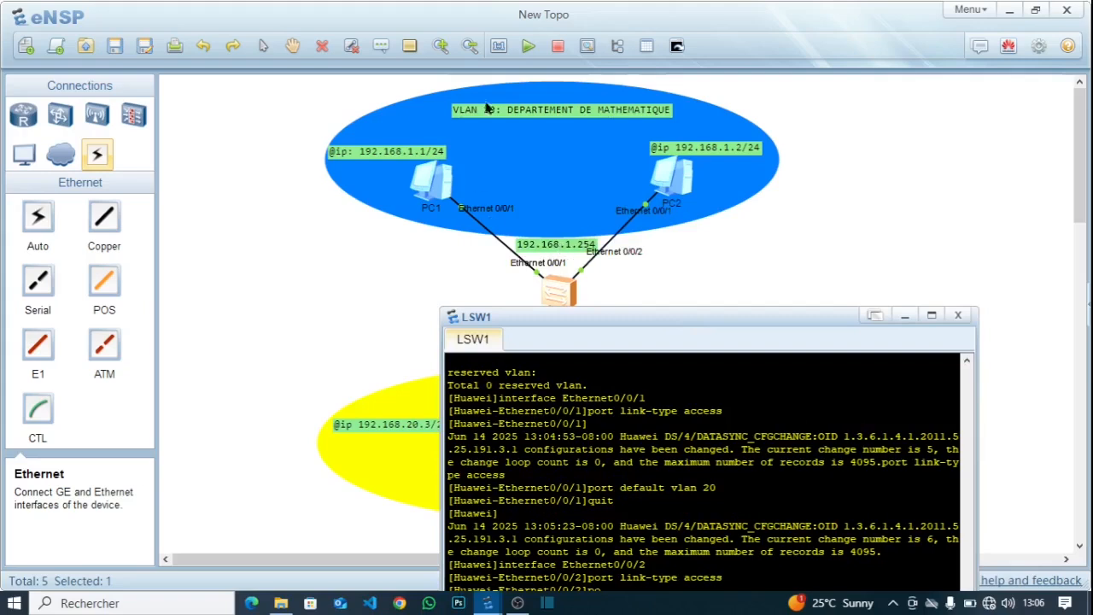
pyautogui.moveTo(669, 323); pyautogui.dragTo(600, 91)
pyautogui.press('Return')
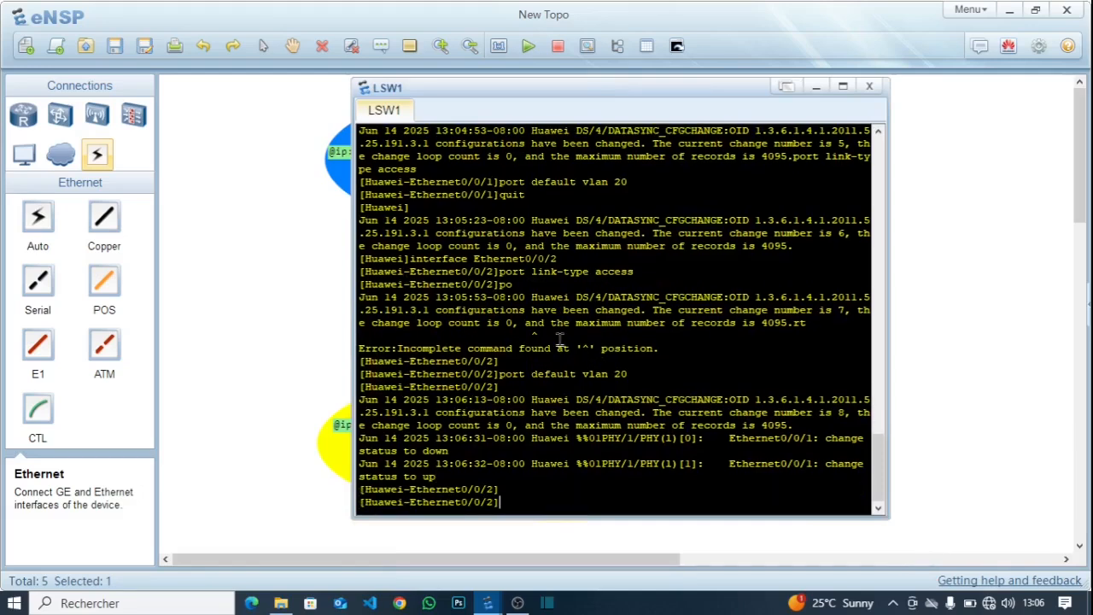
pyautogui.write('quiu')
pyautogui.press('BackSpace')
pyautogui.write('t')
pyautogui.press('Return')
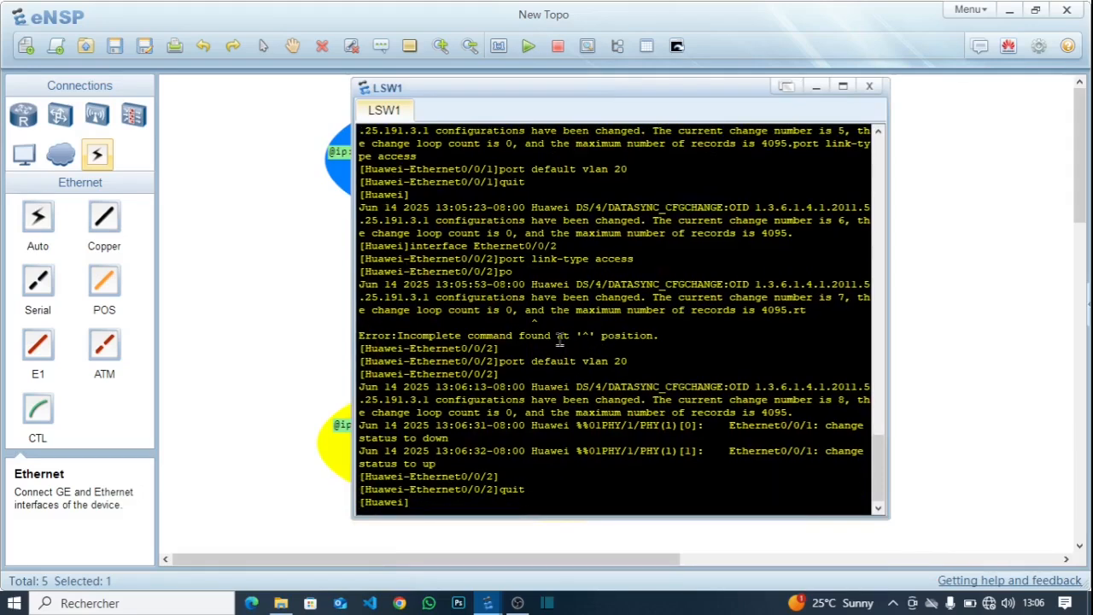
# - Create the VLAN interface vlanif20 and enter its interface view
pyautogui.write('interface vlanif 20')
pyautogui.press('Return')
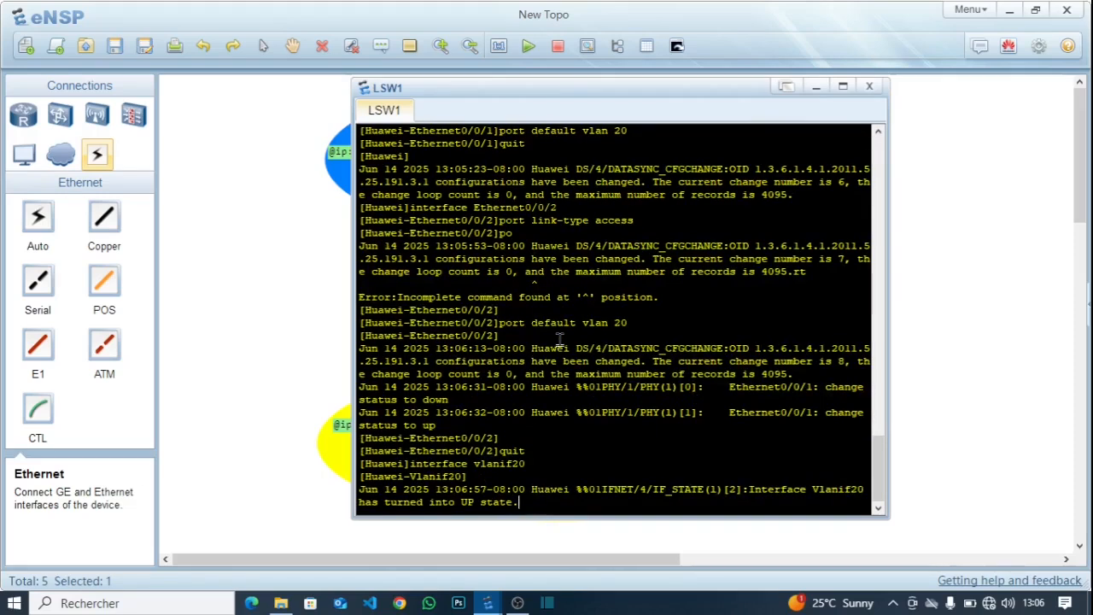
pyautogui.press('Return')
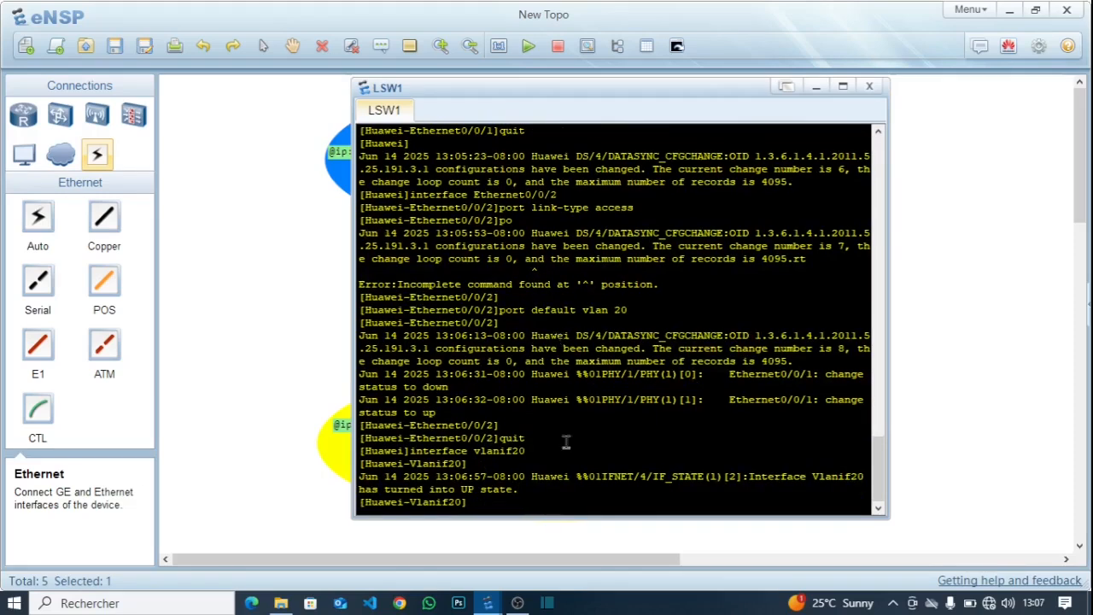
pyautogui.moveTo(407, 504); pyautogui.dragTo(483, 504)
pyautogui.click(483, 505)
# - Try to assign the IP address 192.168.1.254 with mask length 24 to Vlanif20
pyautogui.write('ip adress v')
pyautogui.press('BackSpace')
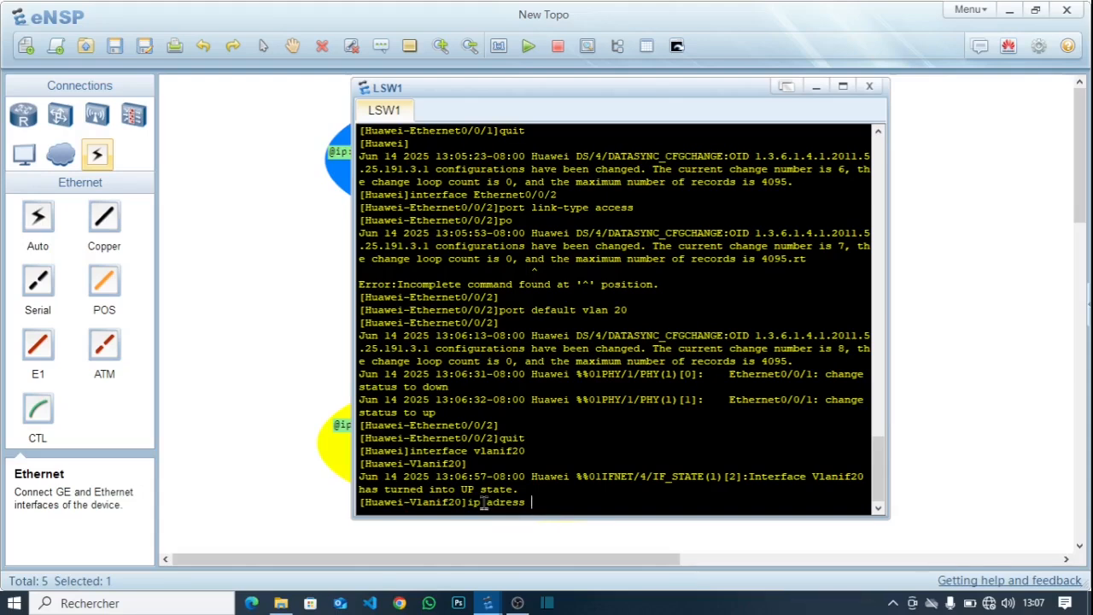
pyautogui.write('192.168.')
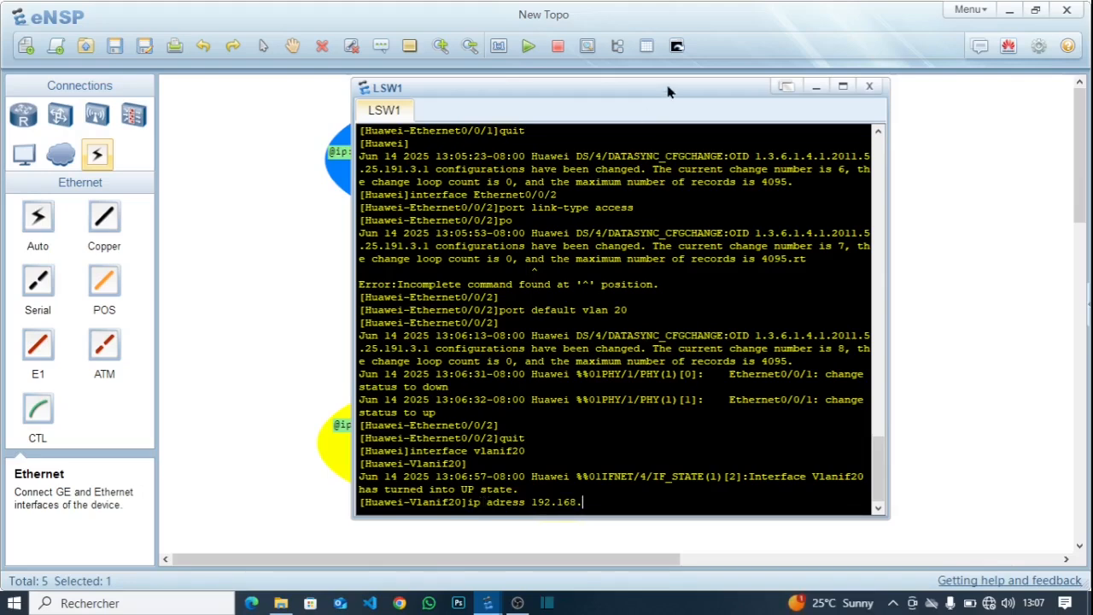
pyautogui.moveTo(668, 92); pyautogui.dragTo(654, 110)
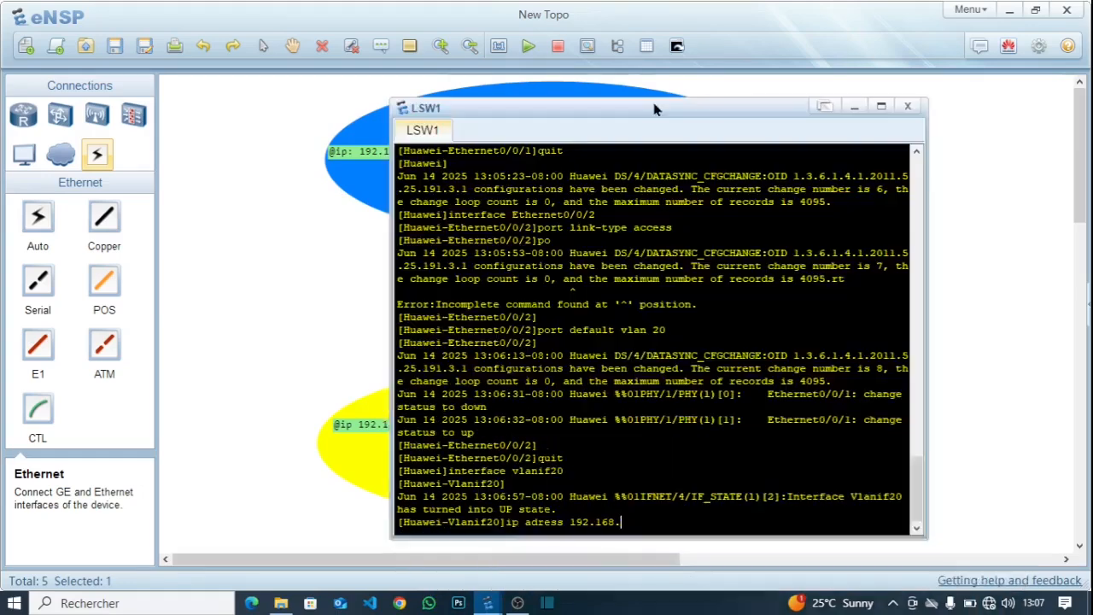
pyautogui.write('1.254 24')
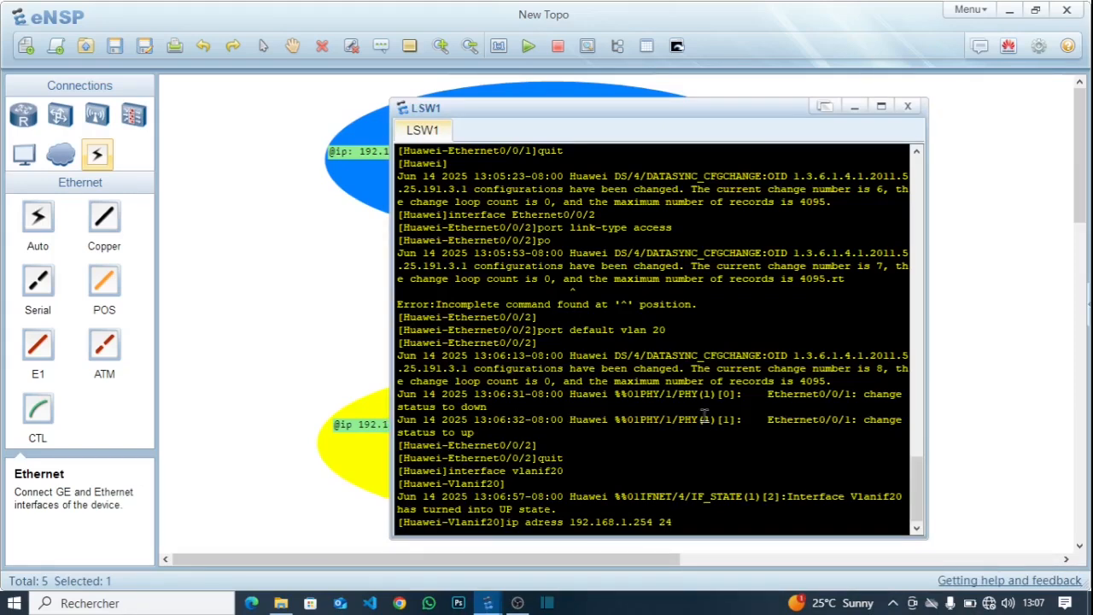
pyautogui.press('Return')
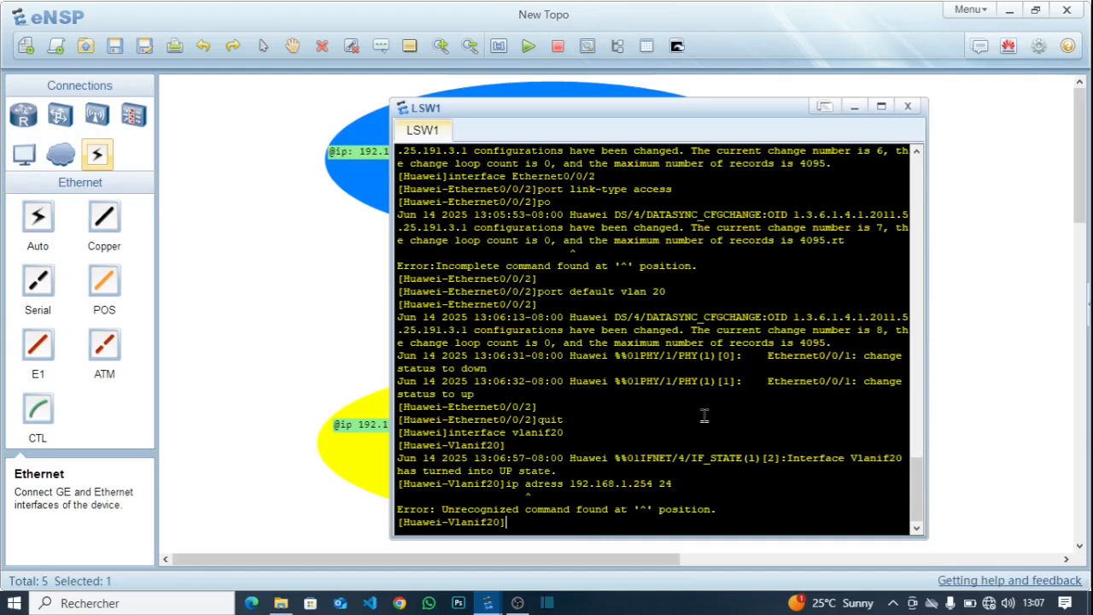
# - Correct the misspelled keyword in the last command and run ip address 192.168.1.254 24 on Vlanif20
pyautogui.press('Up')
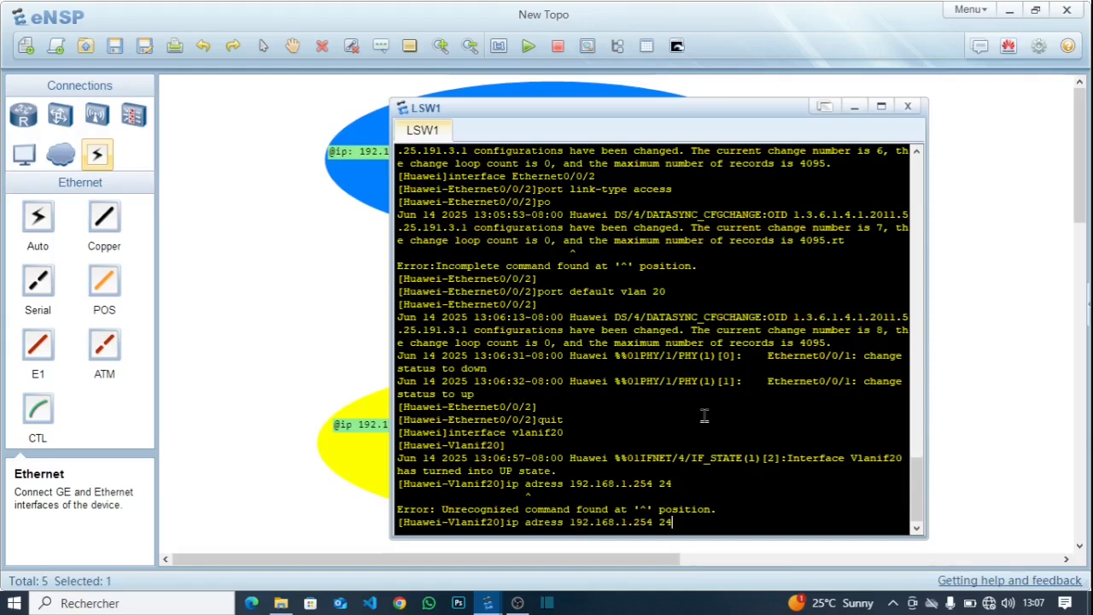
pyautogui.press('Left')
pyautogui.press('Left')
pyautogui.press('Left')
pyautogui.press('Left')
pyautogui.press('Left')
pyautogui.press('Left')
pyautogui.press('Left')
pyautogui.press('Left')
pyautogui.press('Left')
pyautogui.press('Left')
pyautogui.press('Left')
pyautogui.press('Left')
pyautogui.press('Left')
pyautogui.press('Left')
pyautogui.press('Left')
pyautogui.press('Left')
pyautogui.press('Left')
pyautogui.press('Left')
pyautogui.press('Left')
pyautogui.write('d')
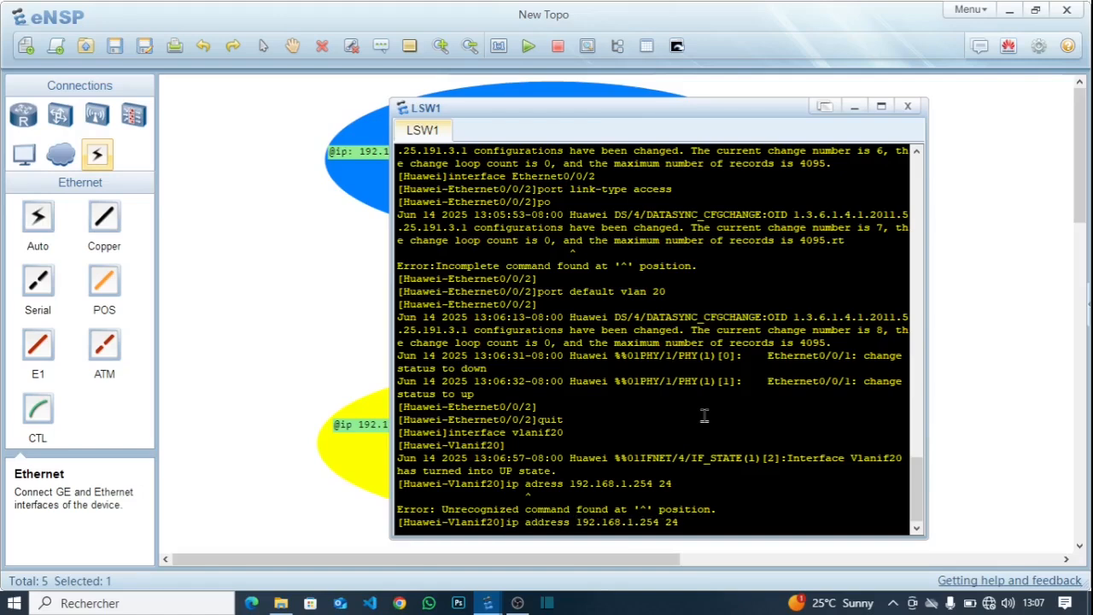
pyautogui.press('Return')
pyautogui.press('Return')
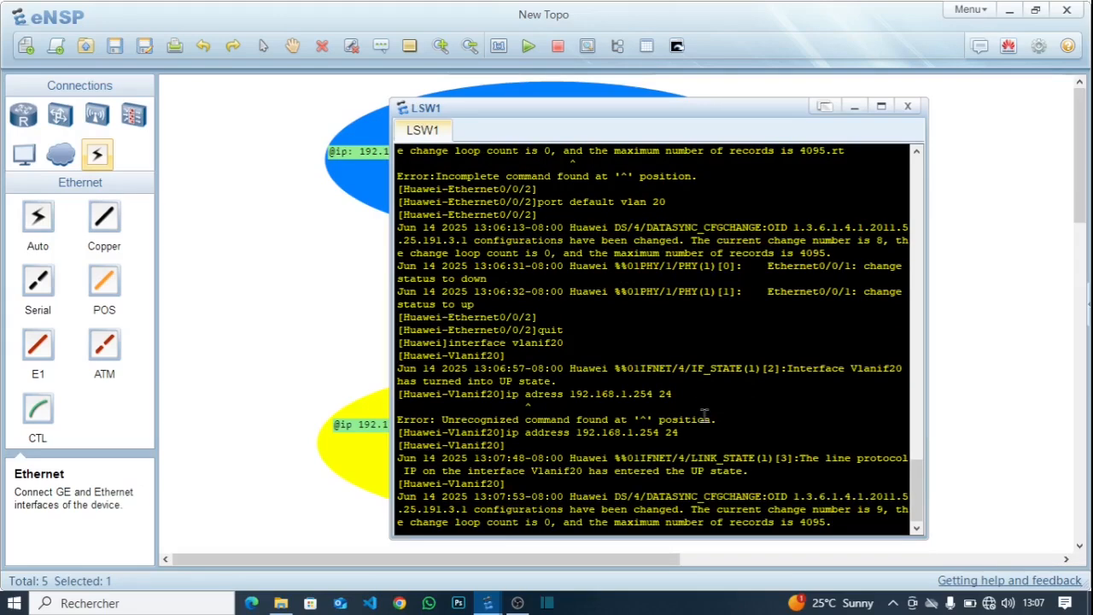
# - Quit from Vlanif20 to system view and enter the interface view of Ethernet0/0/3
pyautogui.press('Return')
pyautogui.write('quit')
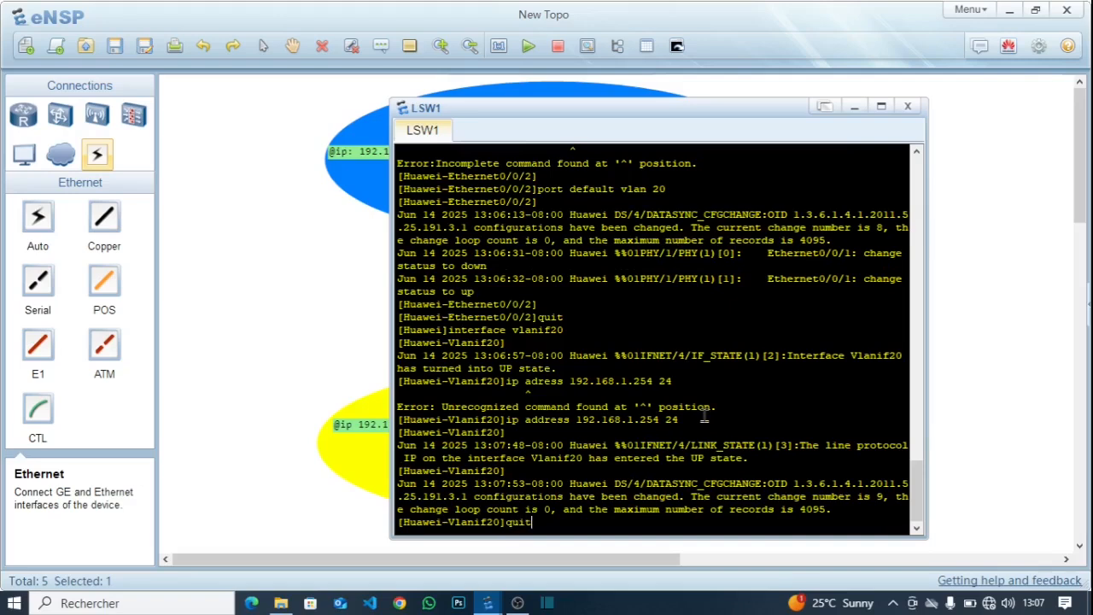
pyautogui.press('Return')
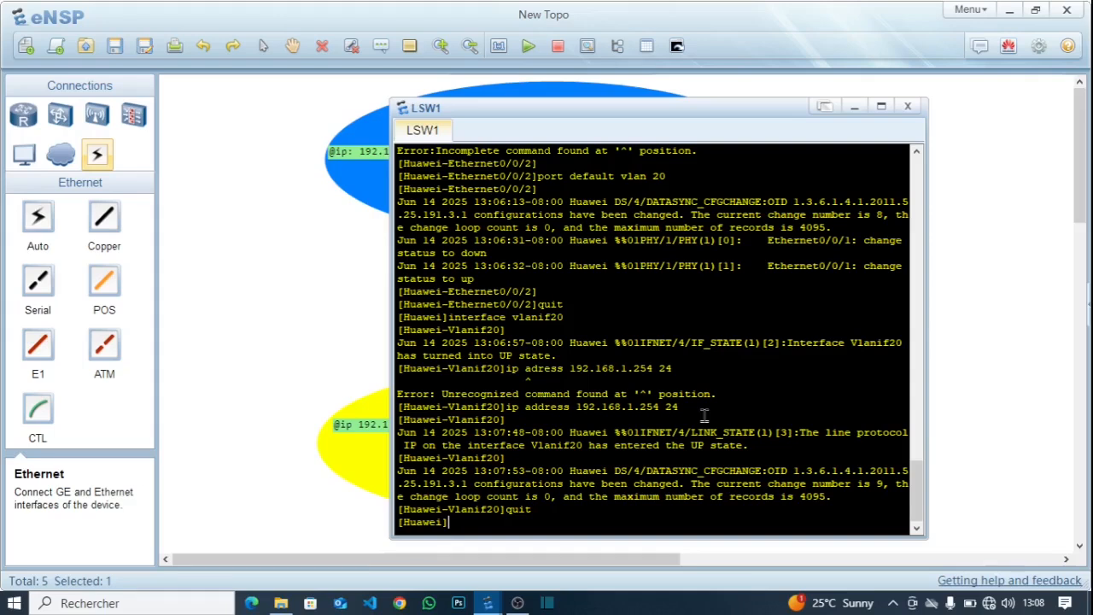
pyautogui.write('inter')
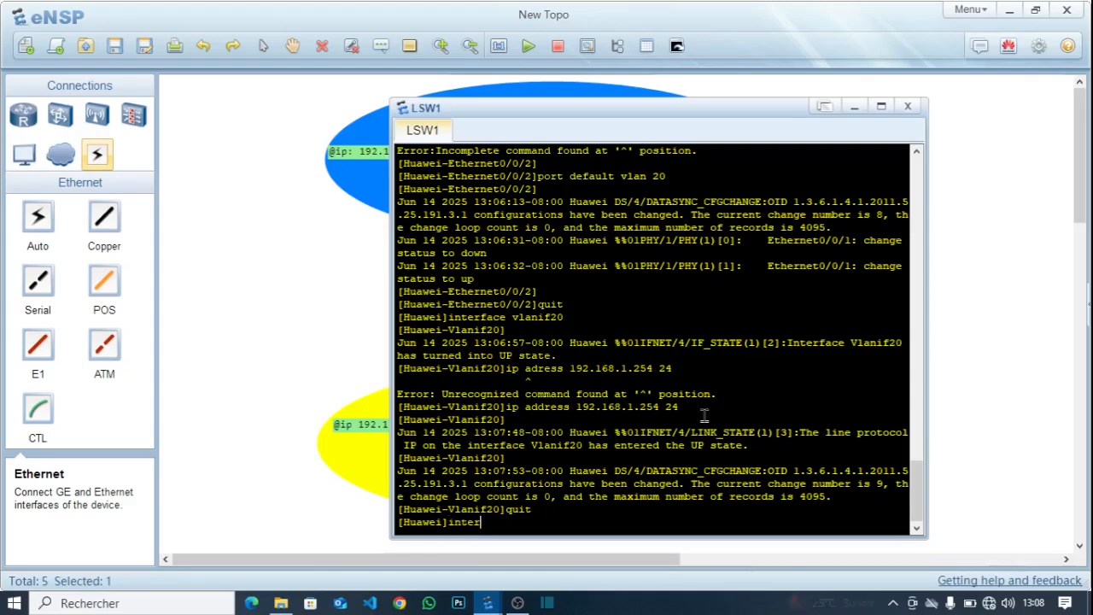
pyautogui.write('face Ethernett')
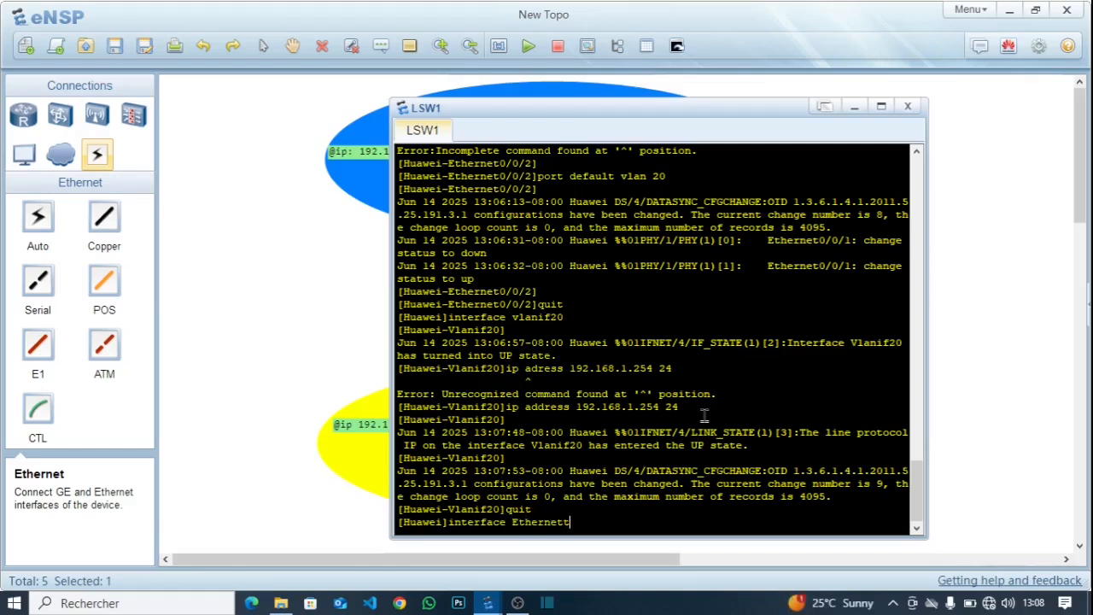
pyautogui.press('BackSpace')
pyautogui.write('0')
pyautogui.write('/')
pyautogui.write('/')
pyautogui.write('03')
pyautogui.press('BackSpace')
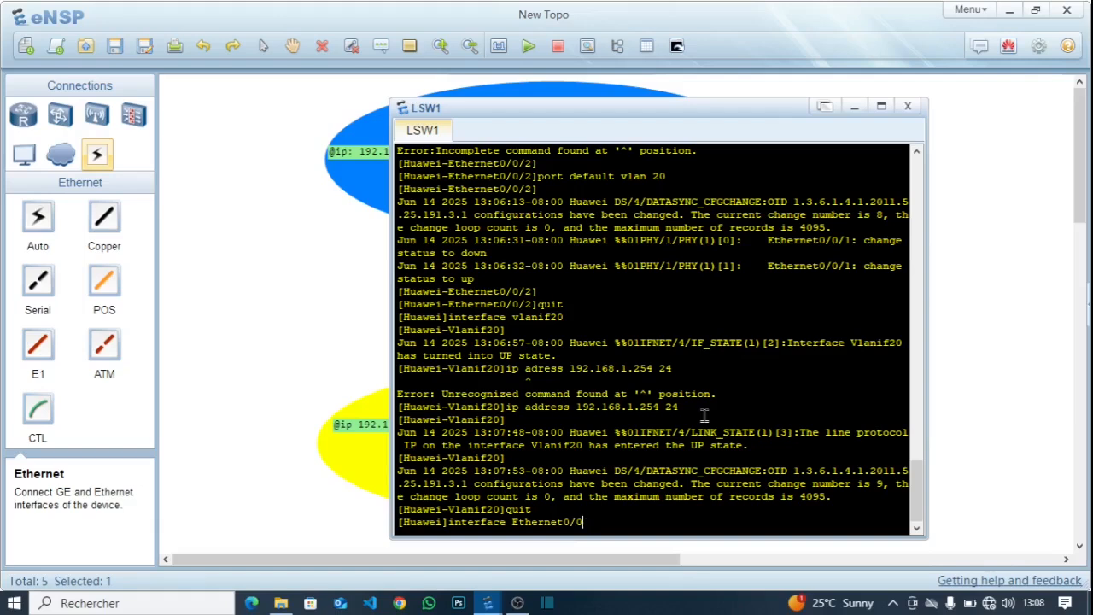
pyautogui.write('/3')
pyautogui.press('Return')
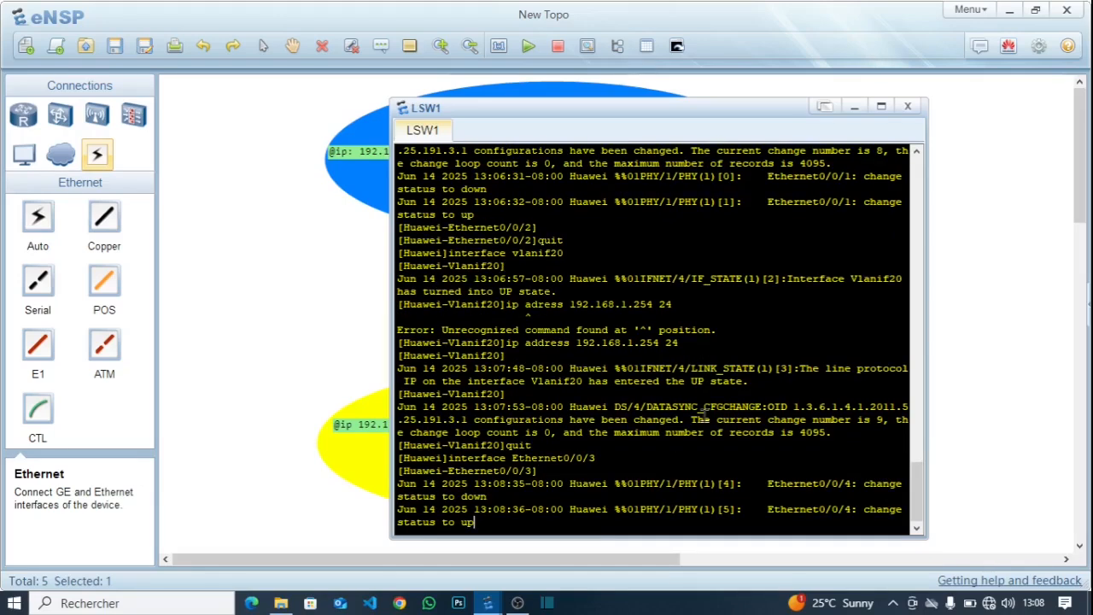
pyautogui.press('Return')
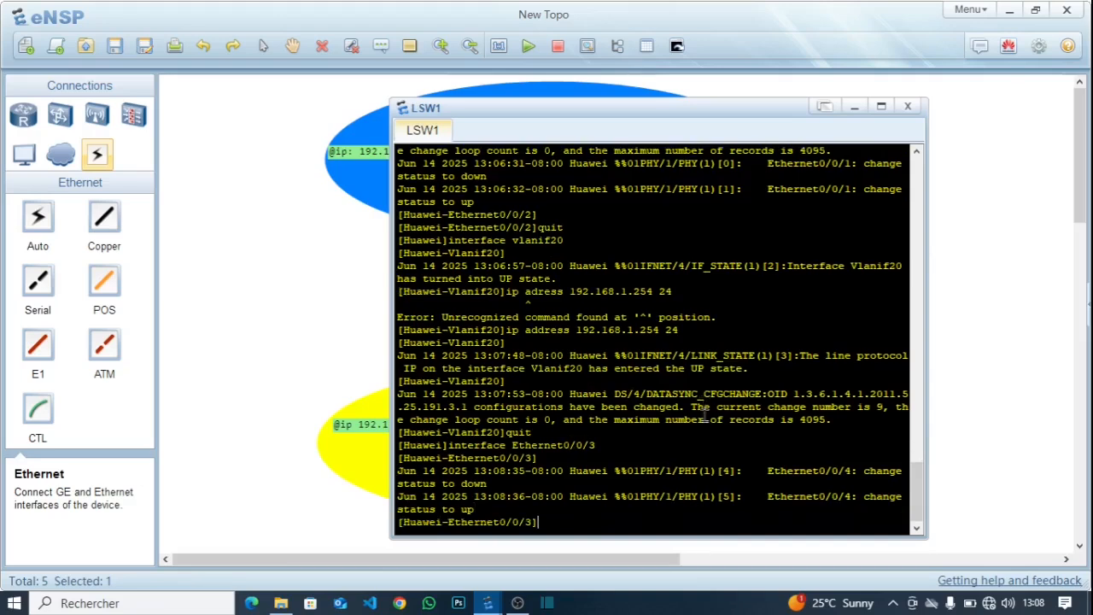
# - Set the link type of Ethernet0/0/3 to access with port link-type access
pyautogui.write('p')
pyautogui.press('BackSpace')
pyautogui.write('port link-type ace')
pyautogui.press('BackSpace')
pyautogui.write('cess')
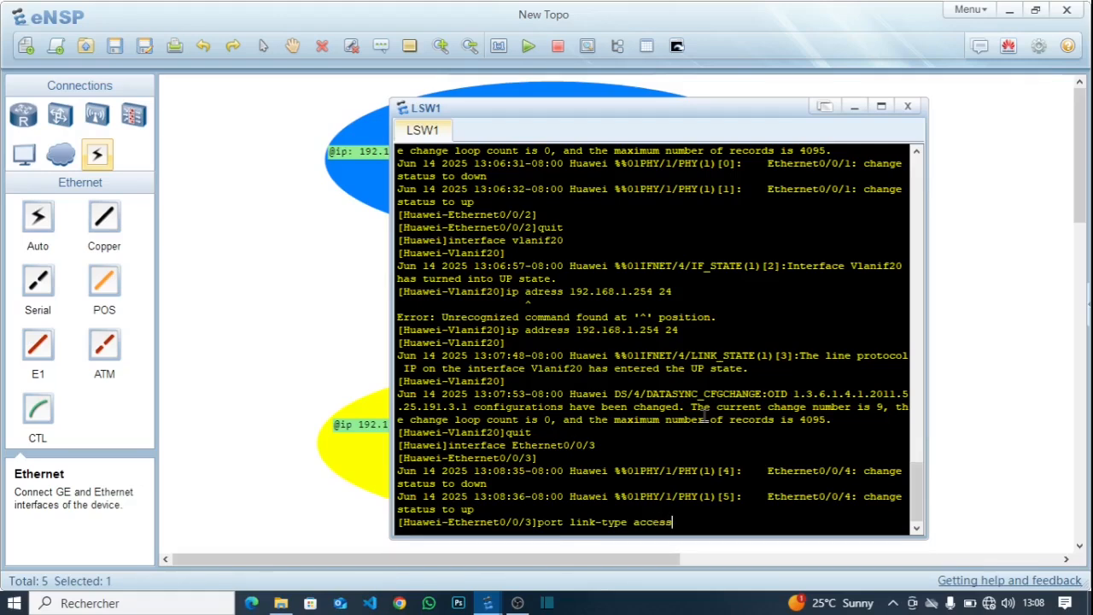
pyautogui.press('Return')
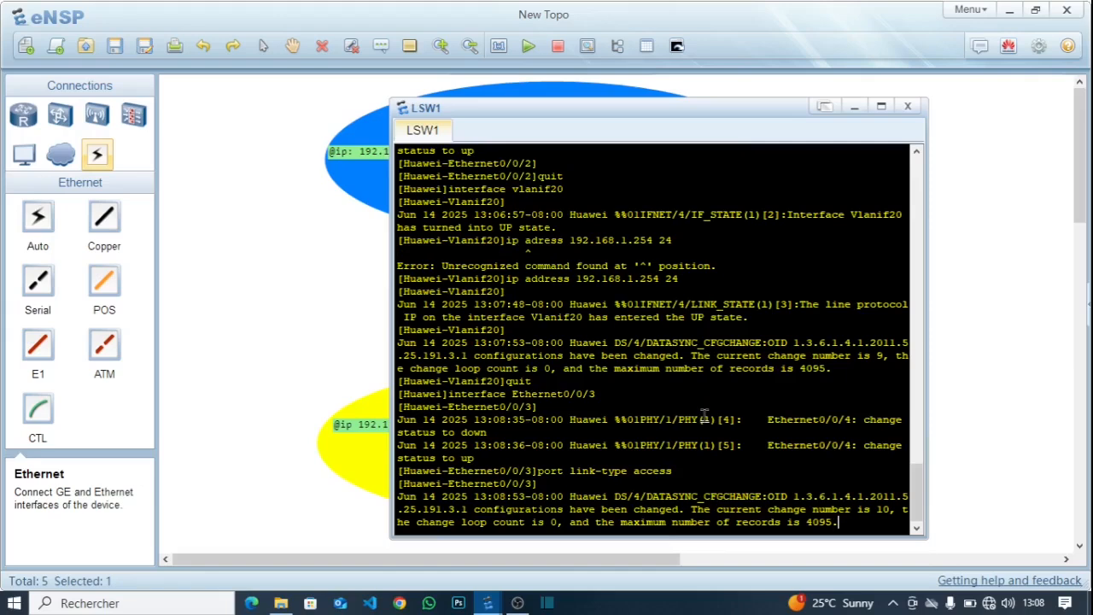
pyautogui.press('Return')
# - Assign Ethernet0/0/3 to VLAN 30 with port default vlan 30 and quit to system view
pyautogui.write('port default vla')
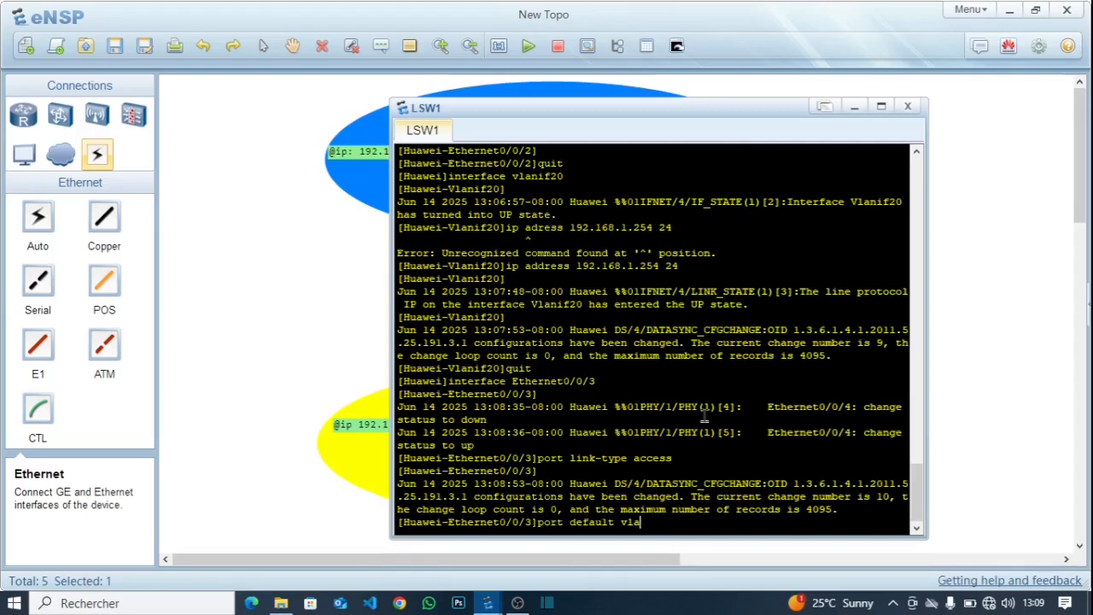
pyautogui.write('n 30')
pyautogui.press('Return')
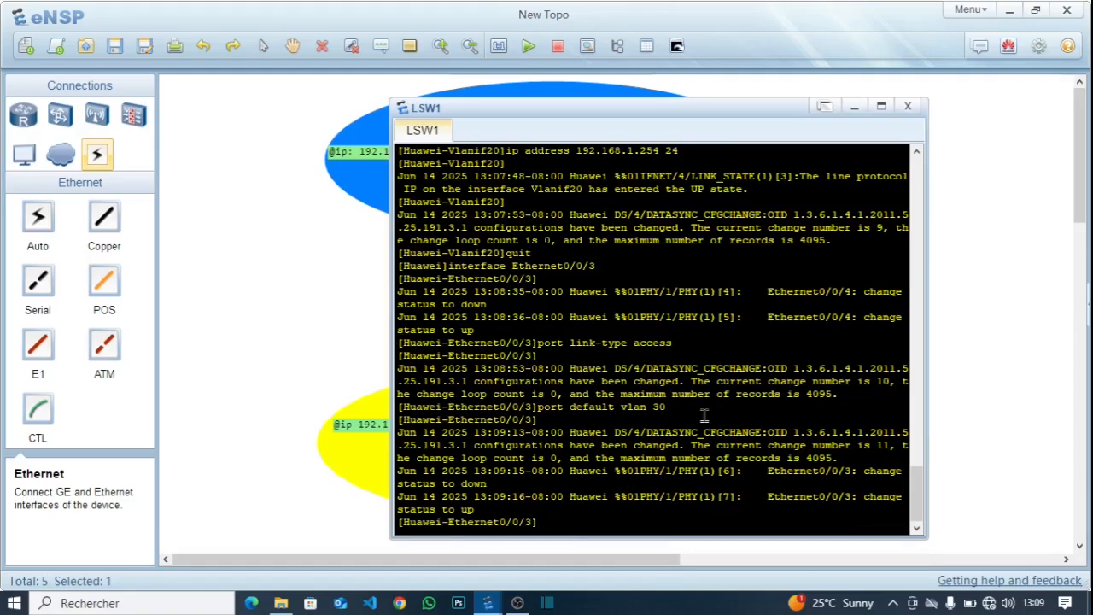
pyautogui.write('quit')
pyautogui.press('Return')
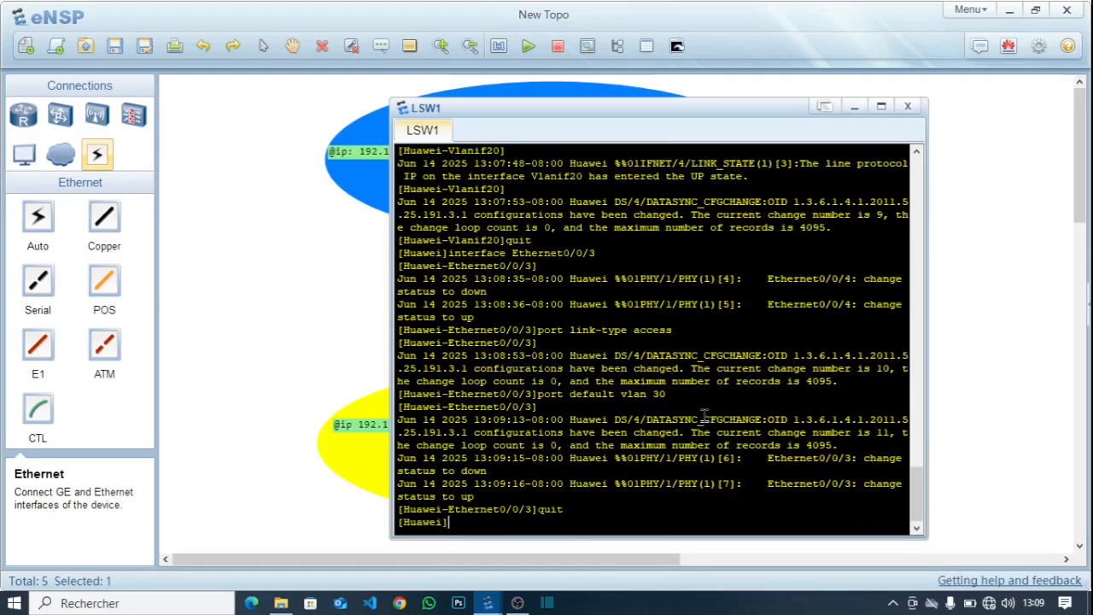
# - Enter the interface view of Ethernet0/0/4 and set its link type to access
pyautogui.write('interface Ethernet0/0/4')
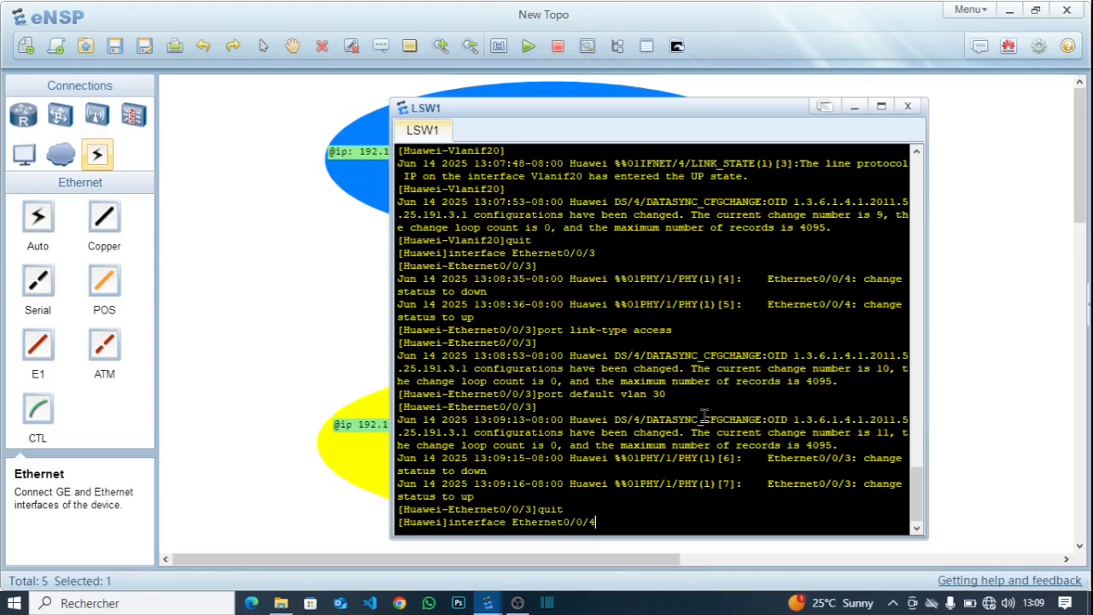
pyautogui.press('Return')
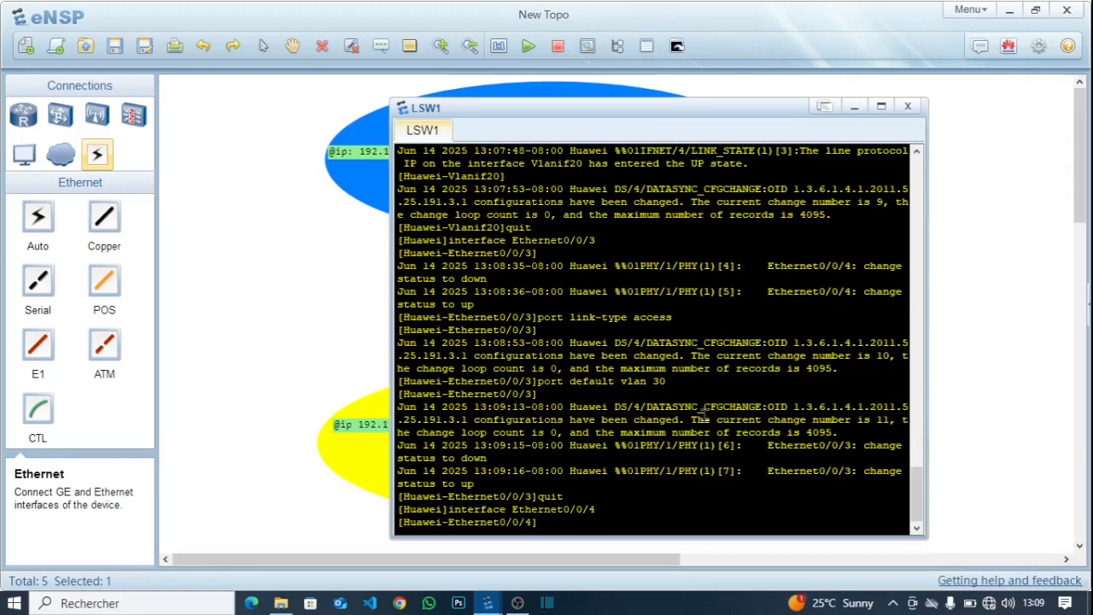
pyautogui.write('port link-type access')
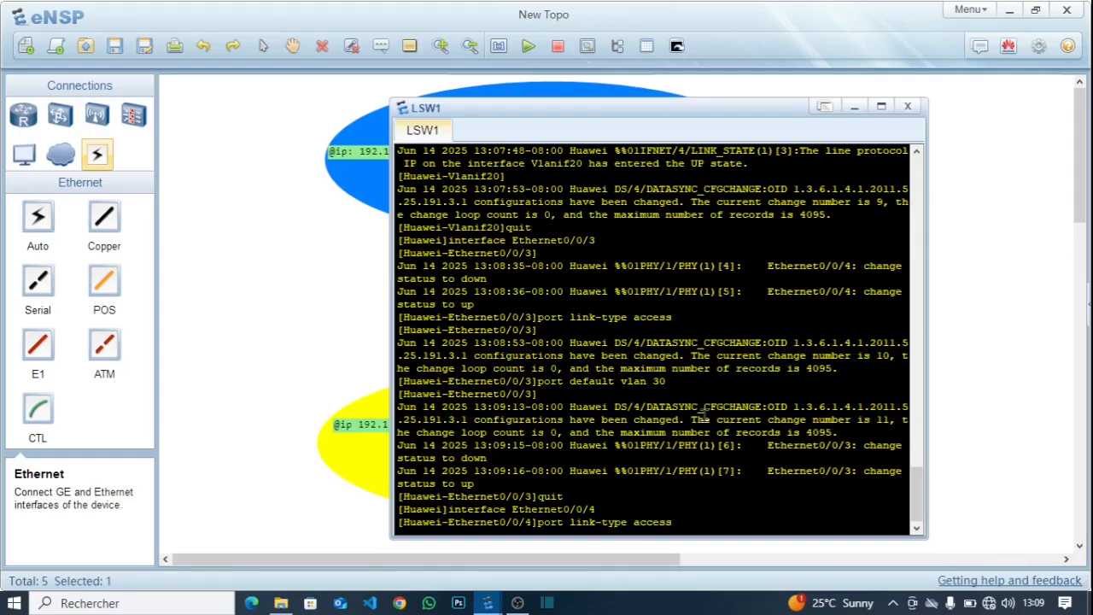
pyautogui.press('Return')
# - Enter the port-group view named default from Ethernet0/0/4 and try the port default command without a VLAN number
pyautogui.write('port def')
pyautogui.write('aul')
pyautogui.write('t')
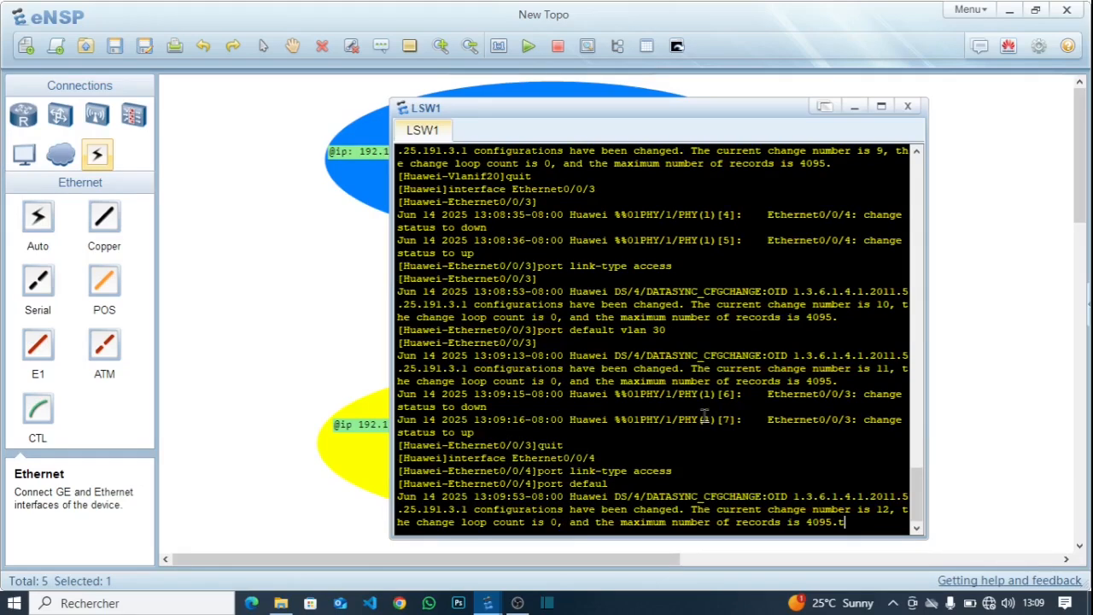
pyautogui.press('Return')
pyautogui.write('port-group-')
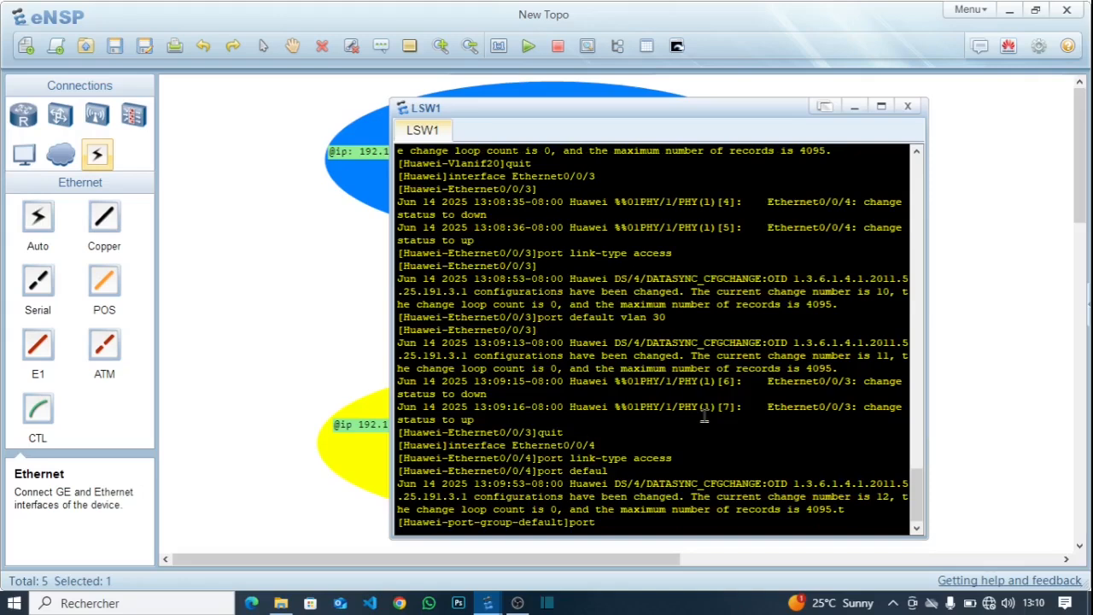
pyautogui.write(' default')
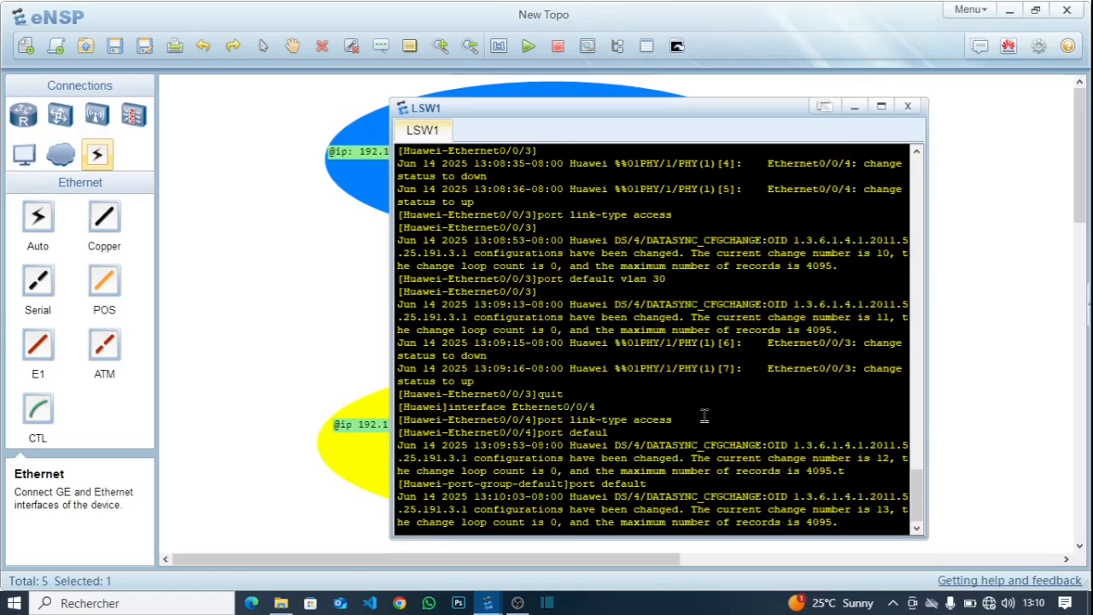
pyautogui.press('Return')
# - Run port default vlan 30 in the default port-group view and quit to system view
pyautogui.write('por')
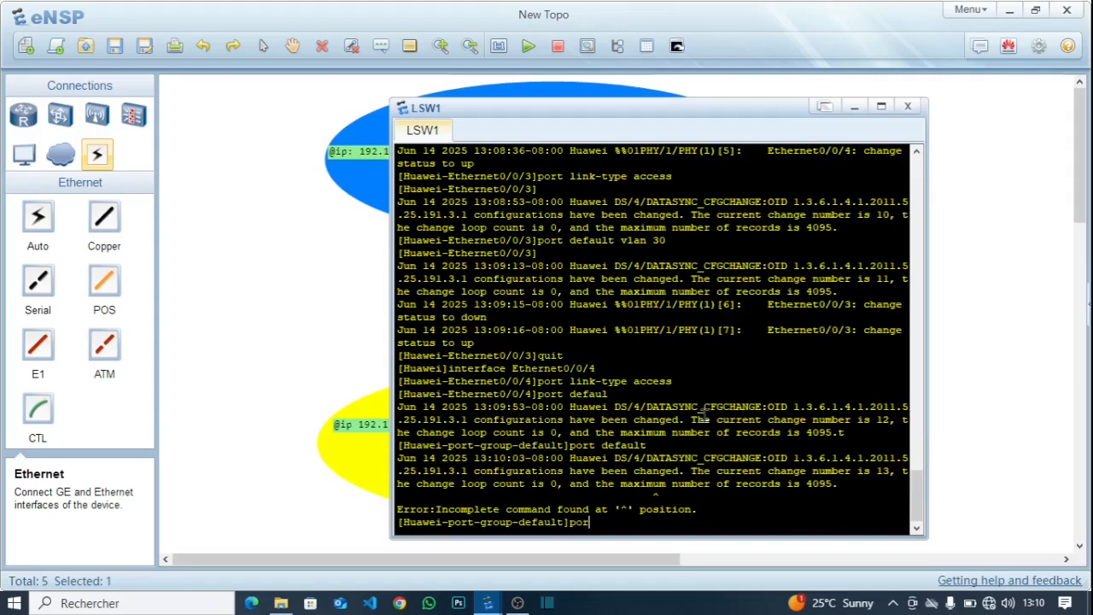
pyautogui.write('t default vlan 30')
pyautogui.press('Return')
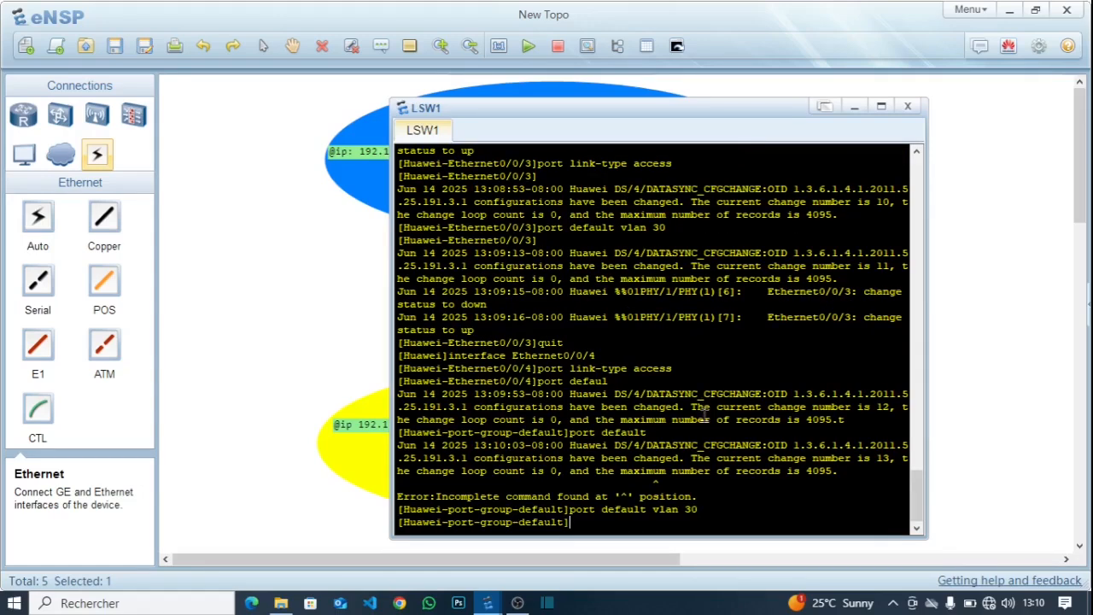
pyautogui.write('quit')
pyautogui.press('Return')
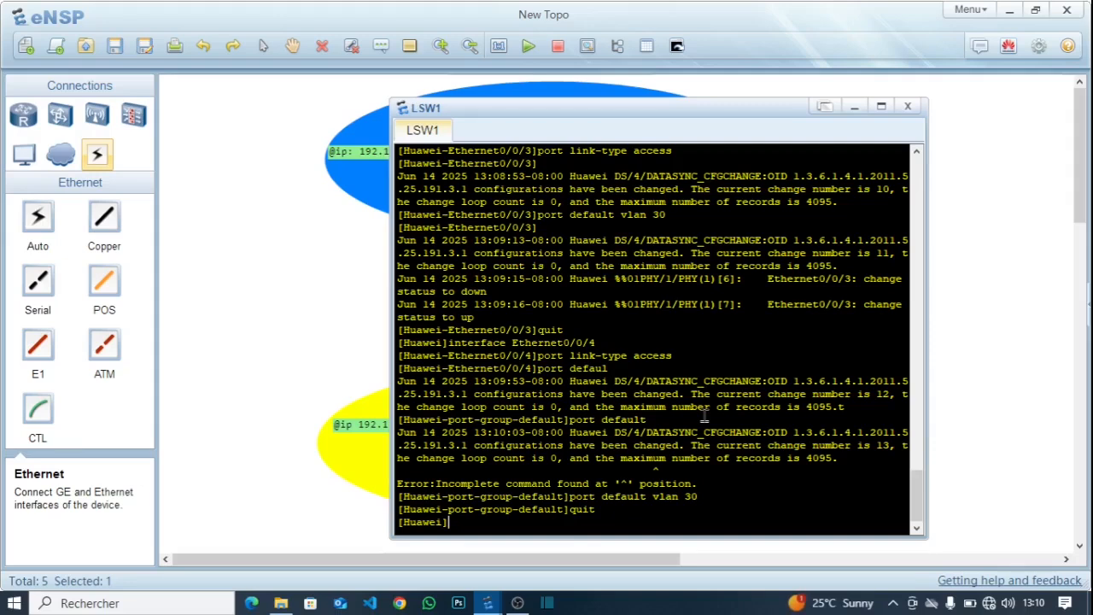
# - Create the VLAN interface vlanif30 and enter its interface view
pyautogui.write('interface vlanif30')
pyautogui.press('Return')
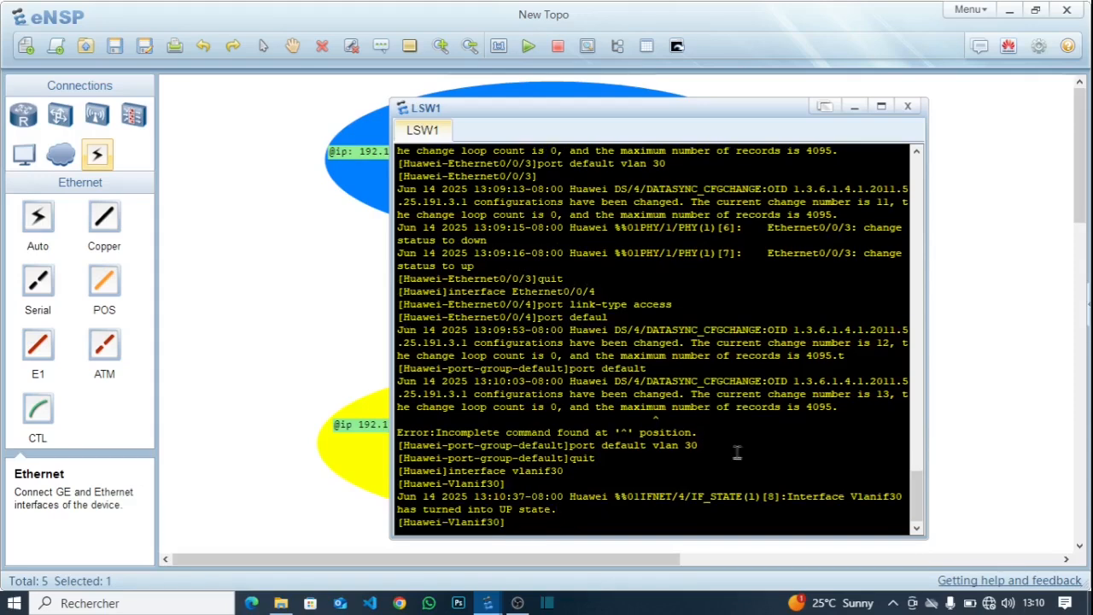
pyautogui.moveTo(446, 522); pyautogui.dragTo(515, 525)
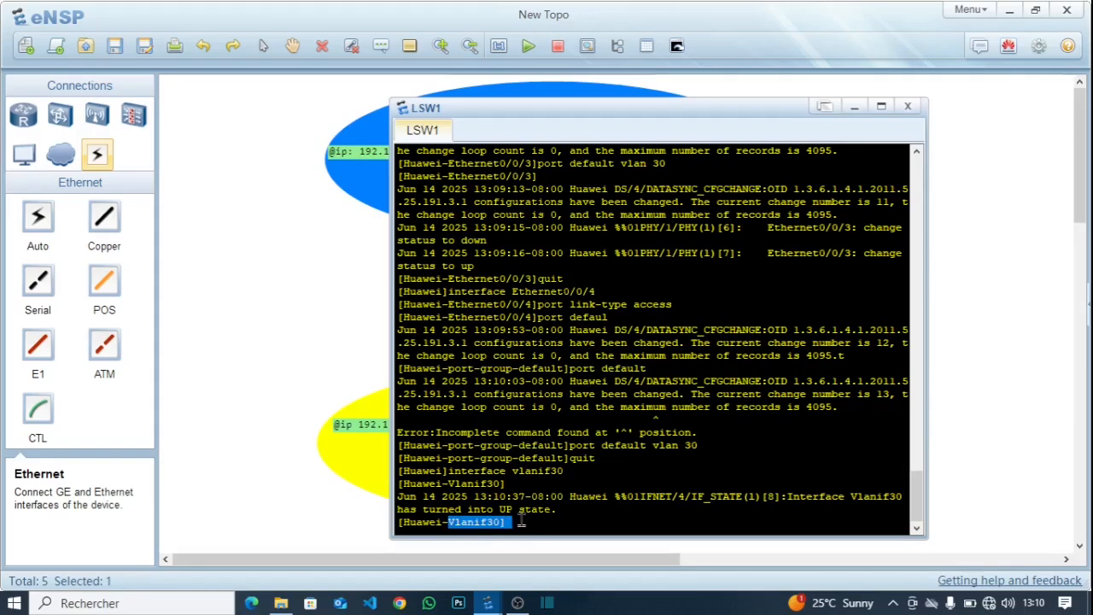
pyautogui.click(515, 523)
# - Check the VLAN 30 gateway label in the topology, assign 192.168.20.245 with mask length 24 to Vlanif30, and quit to system view
pyautogui.write('ip address')
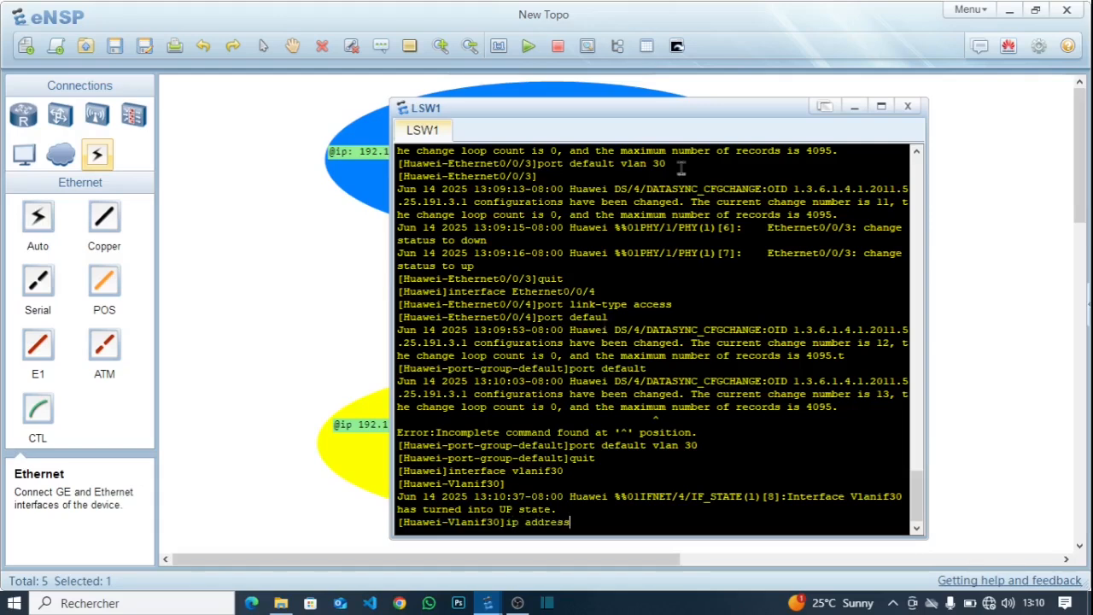
pyautogui.moveTo(669, 114); pyautogui.dragTo(820, 304)
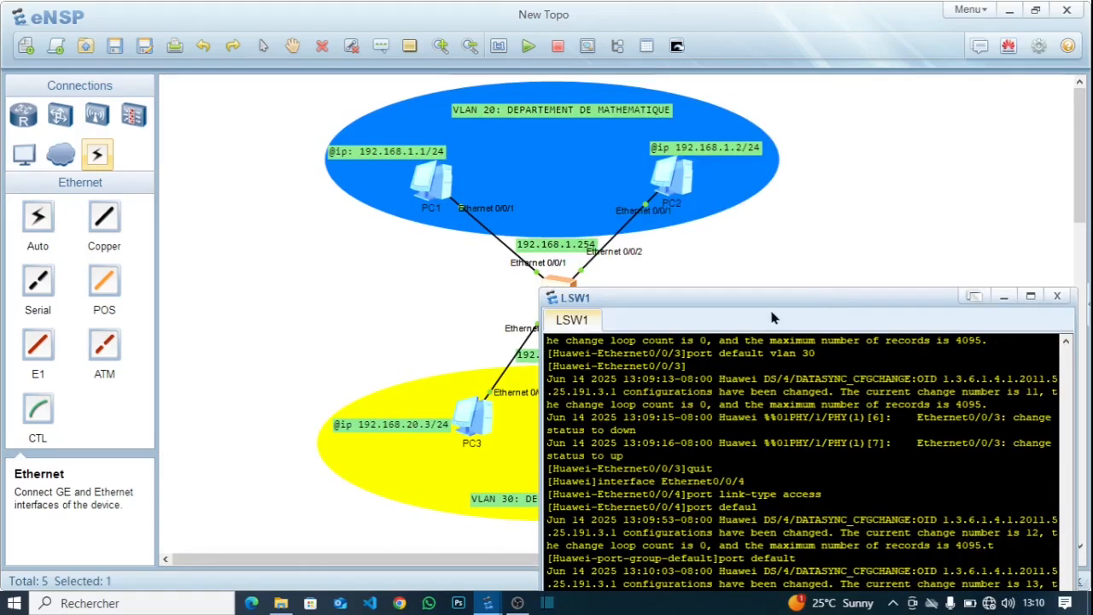
pyautogui.moveTo(749, 299); pyautogui.dragTo(767, 393)
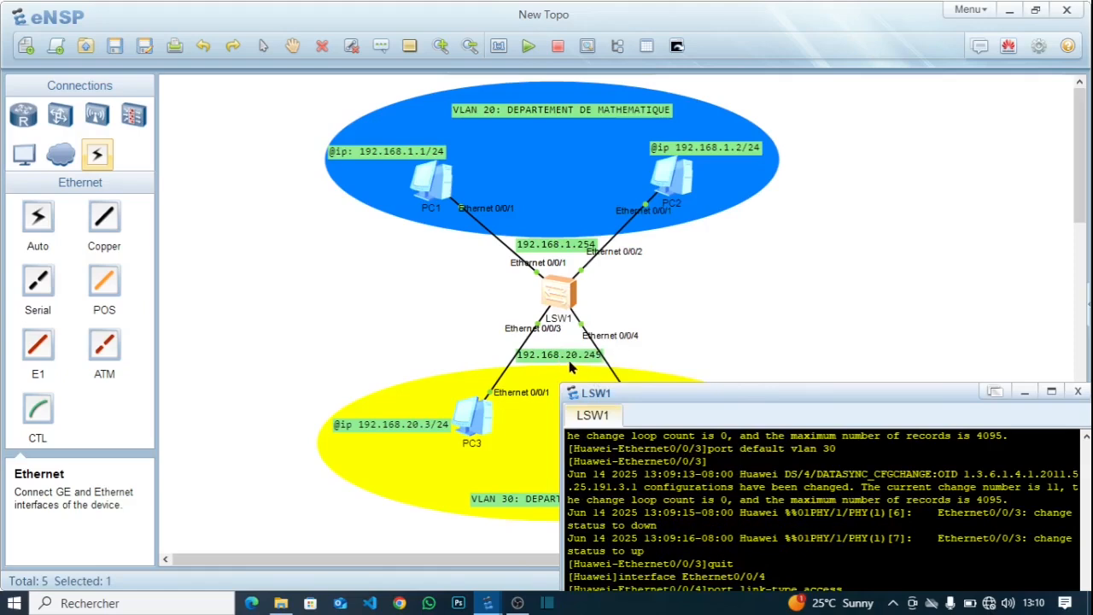
pyautogui.moveTo(757, 402); pyautogui.dragTo(587, 151)
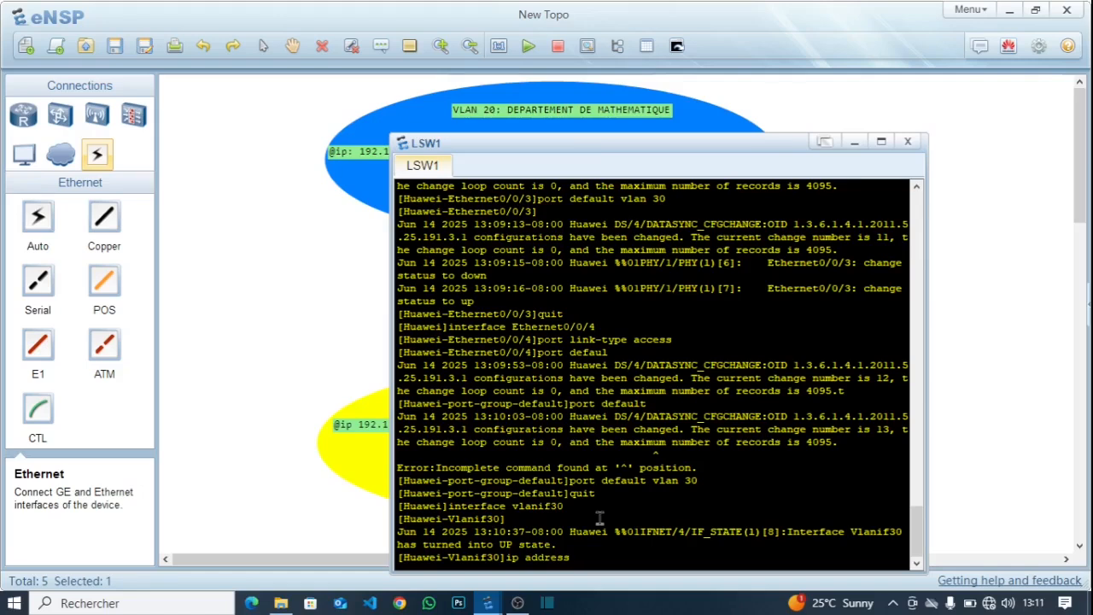
pyautogui.write('192.168.20.245 24')
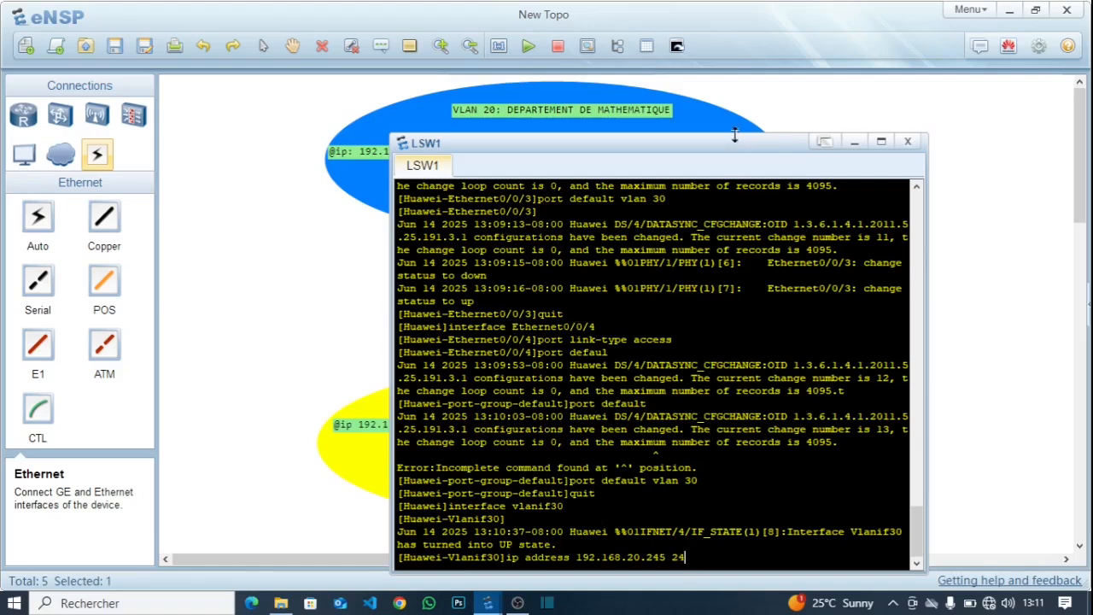
pyautogui.moveTo(729, 143); pyautogui.dragTo(606, 120)
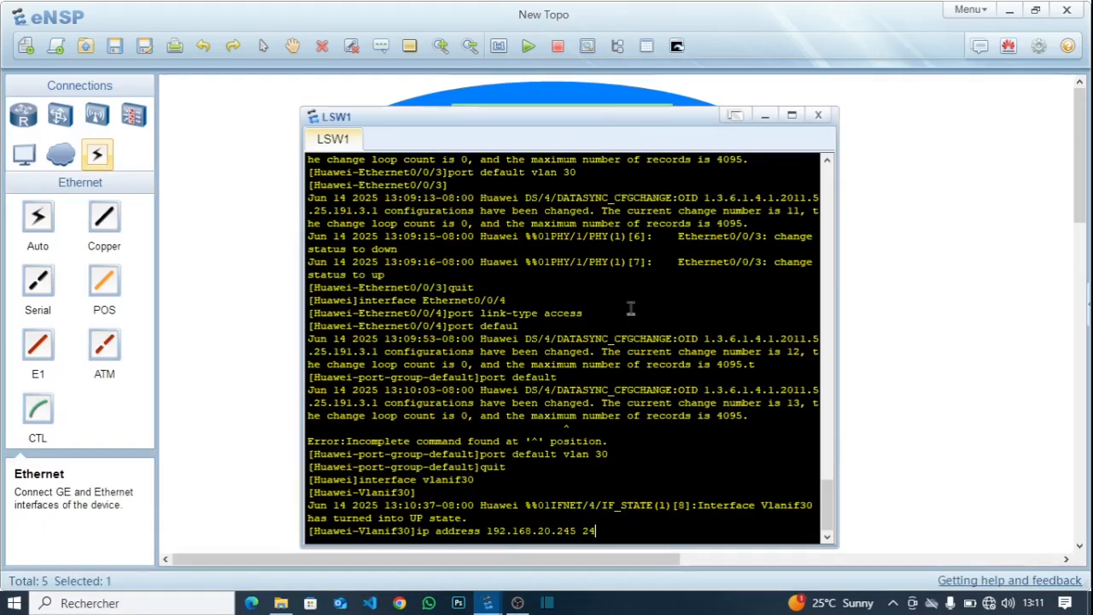
pyautogui.press('Return')
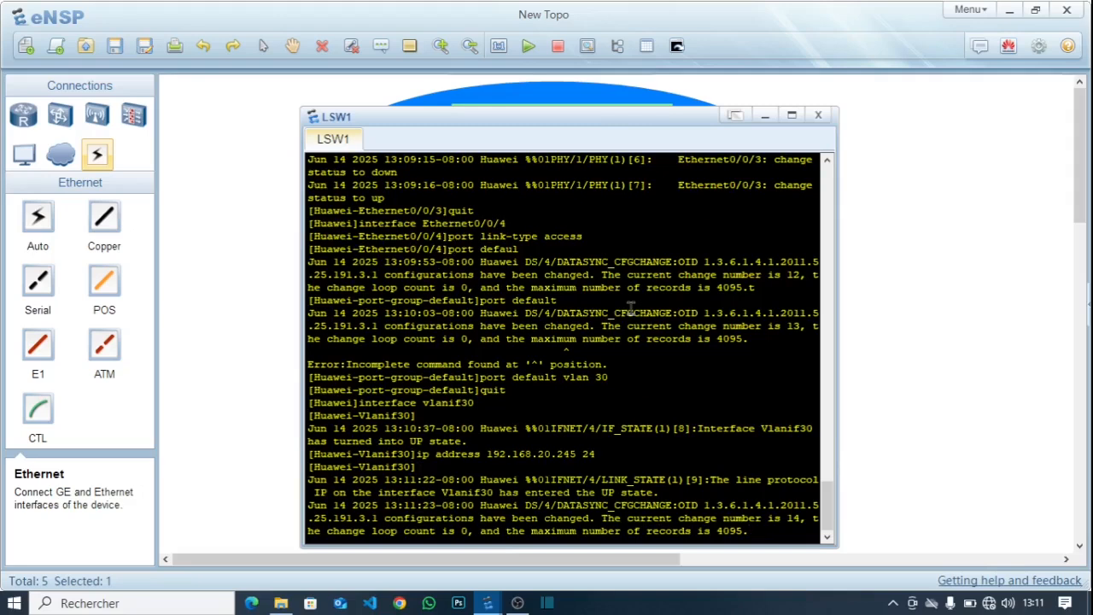
pyautogui.write('quit')
pyautogui.press('Return')
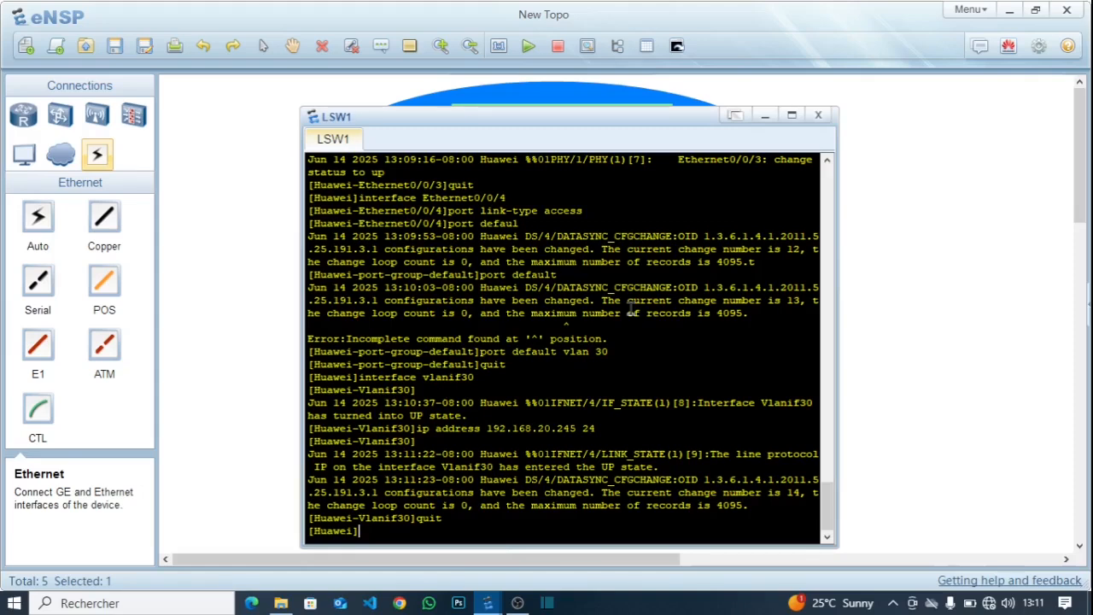
# - Try to list the switch's interface addresses with the command display ip address brief
pyautogui.write('display')
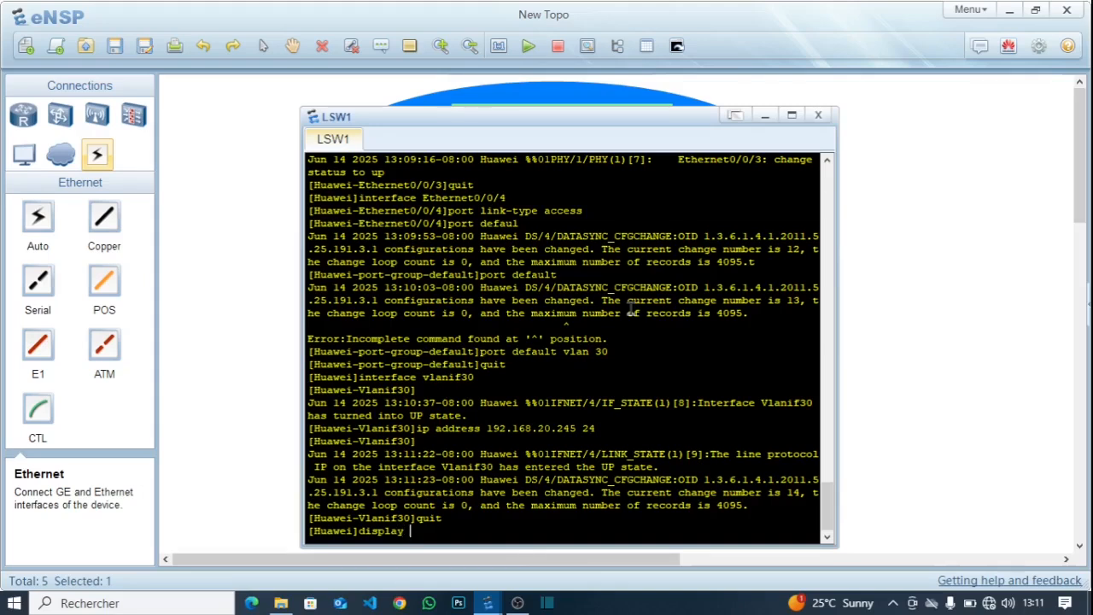
pyautogui.write(' ip address brief')
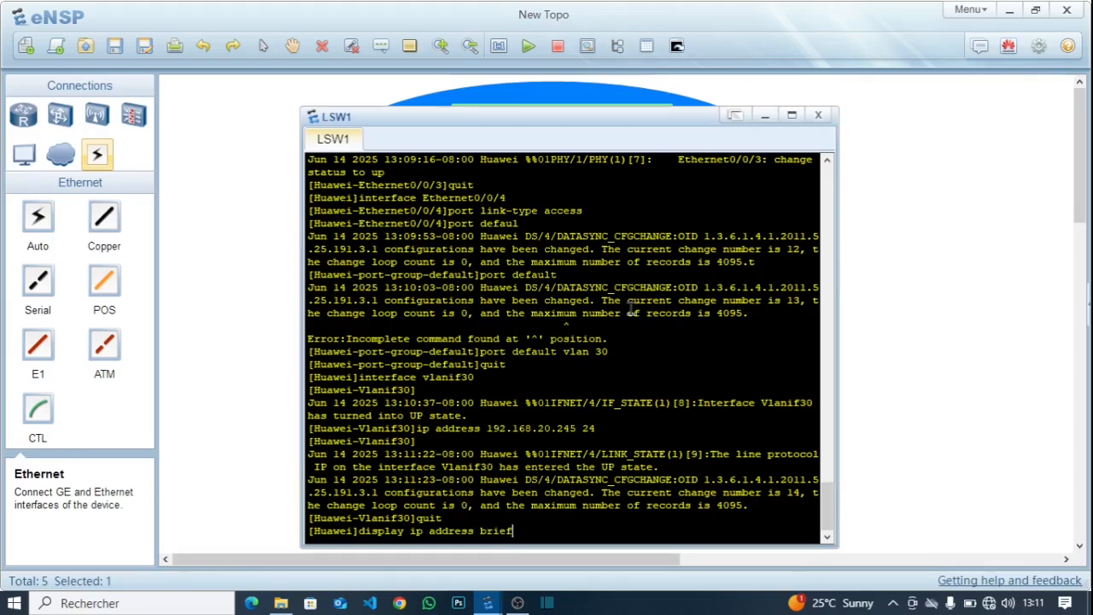
pyautogui.press('Return')
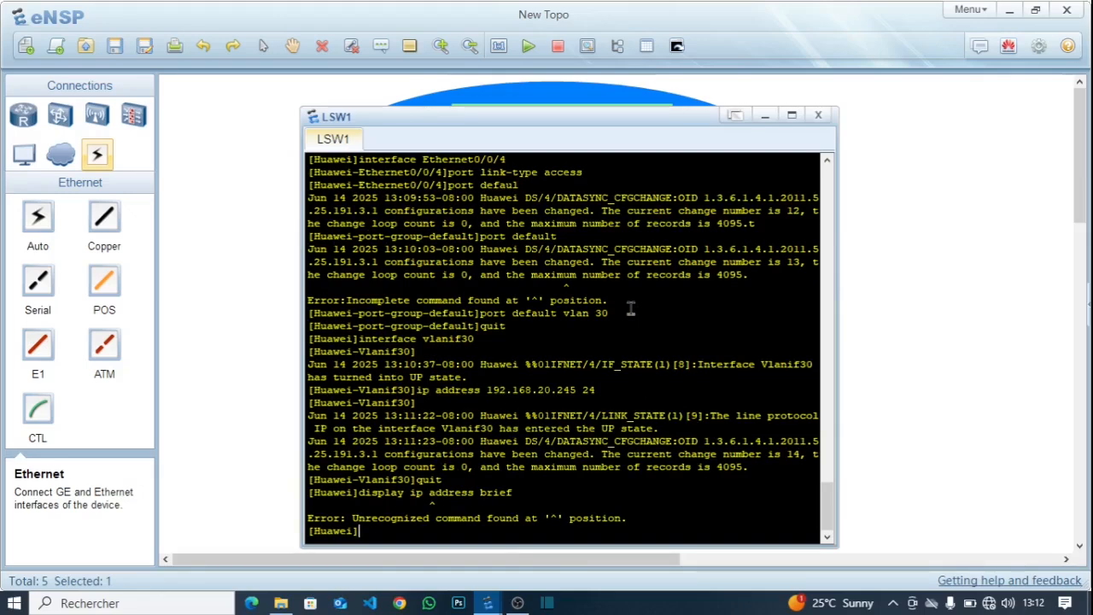
# - Show the IP interface summary of LSW1 by running display ip interface brief
pyautogui.press('Up')
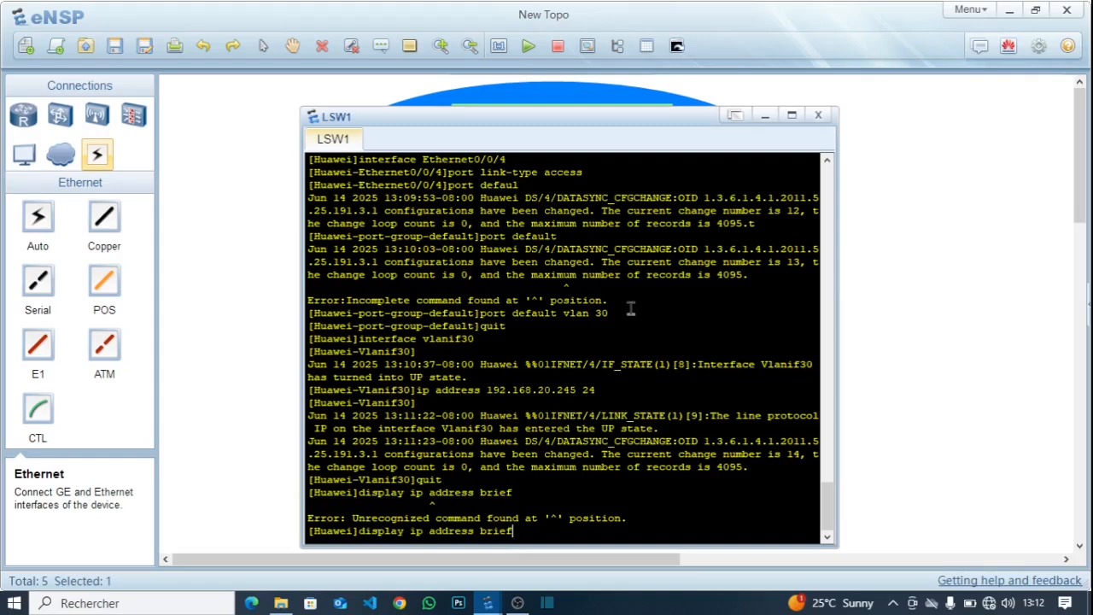
pyautogui.press('BackSpace')
pyautogui.press('BackSpace')
pyautogui.press('BackSpace')
pyautogui.press('BackSpace')
pyautogui.press('BackSpace')
pyautogui.press('BackSpace')
pyautogui.press('BackSpace')
pyautogui.press('BackSpace')
pyautogui.press('BackSpace')
pyautogui.press('BackSpace')
pyautogui.press('BackSpace')
pyautogui.press('BackSpace')
pyautogui.press('BackSpace')
pyautogui.write('interface brief')
pyautogui.press('Return')
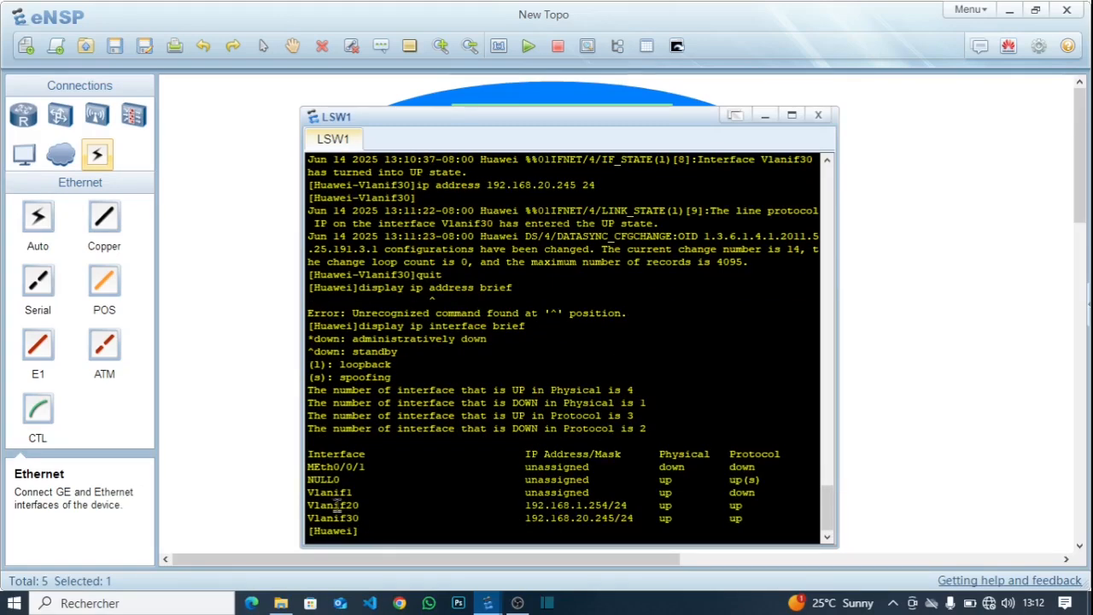
# - Examine the addresses and status of Vlanif20 and Vlanif30 in the interface summary, and close the LSW1 console
pyautogui.moveTo(308, 504); pyautogui.dragTo(753, 507)
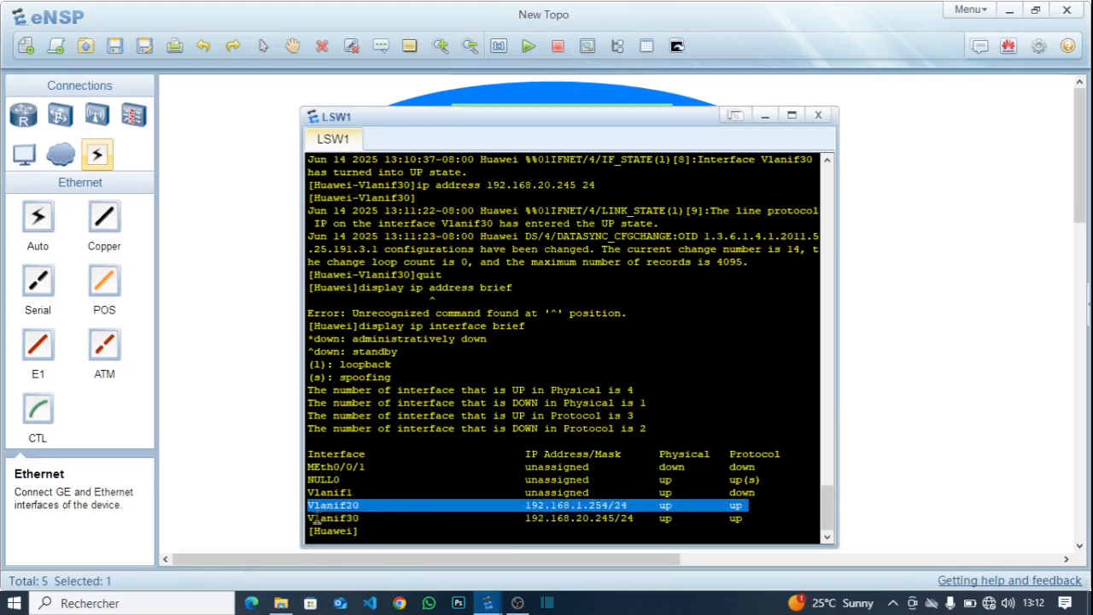
pyautogui.moveTo(309, 518); pyautogui.dragTo(347, 519)
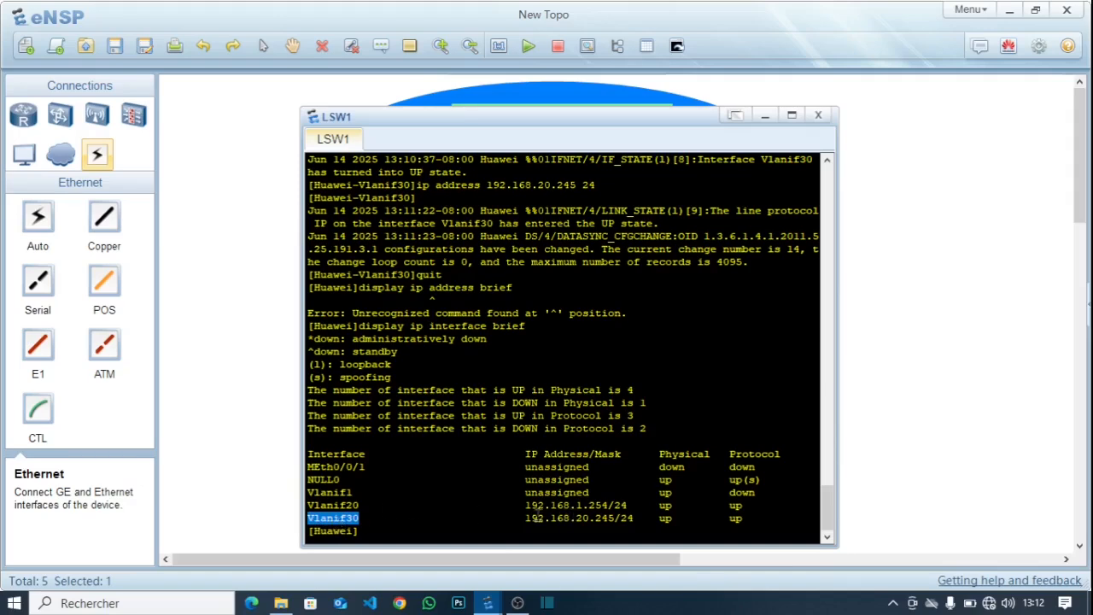
pyautogui.click(517, 516)
pyautogui.moveTo(517, 516); pyautogui.dragTo(756, 517)
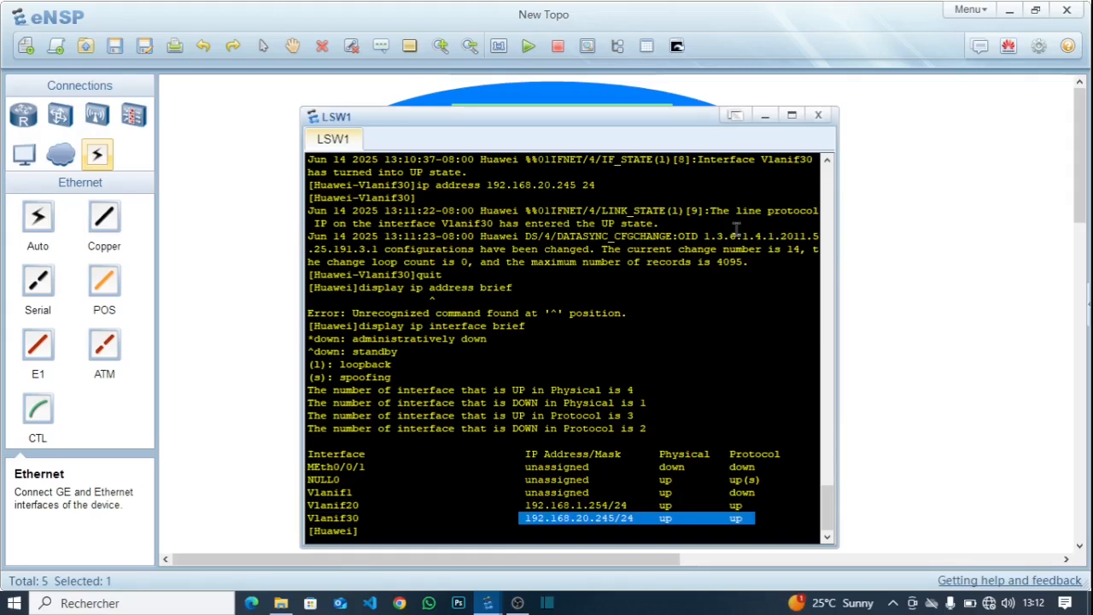
pyautogui.click(818, 116)
pyautogui.click(766, 288)
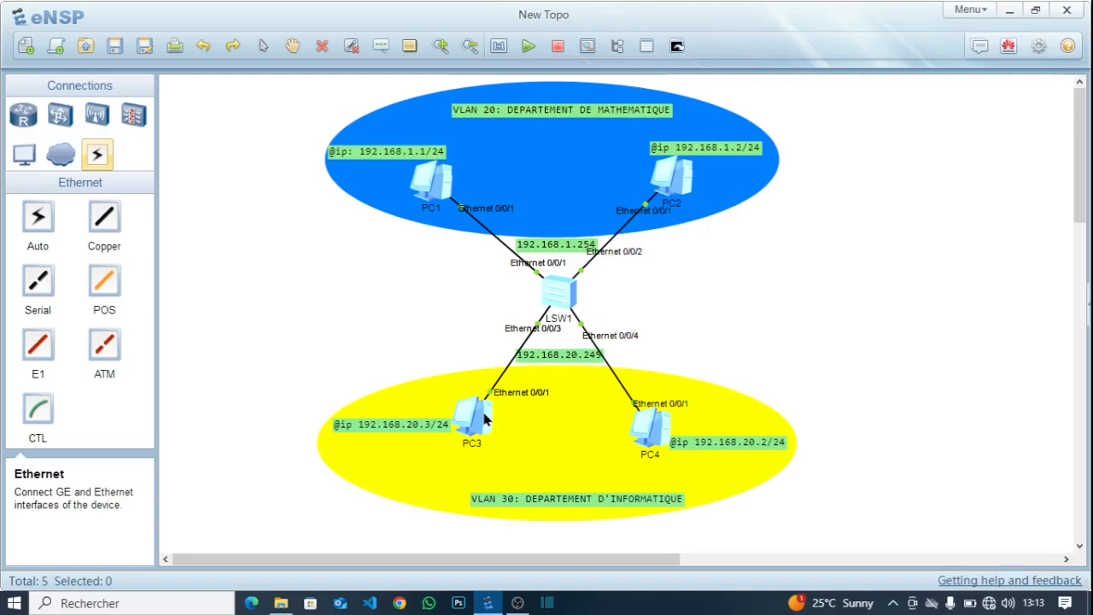
# - Check the static IP address and gateway settings of PC1 and PC3
pyautogui.doubleClick(431, 188)
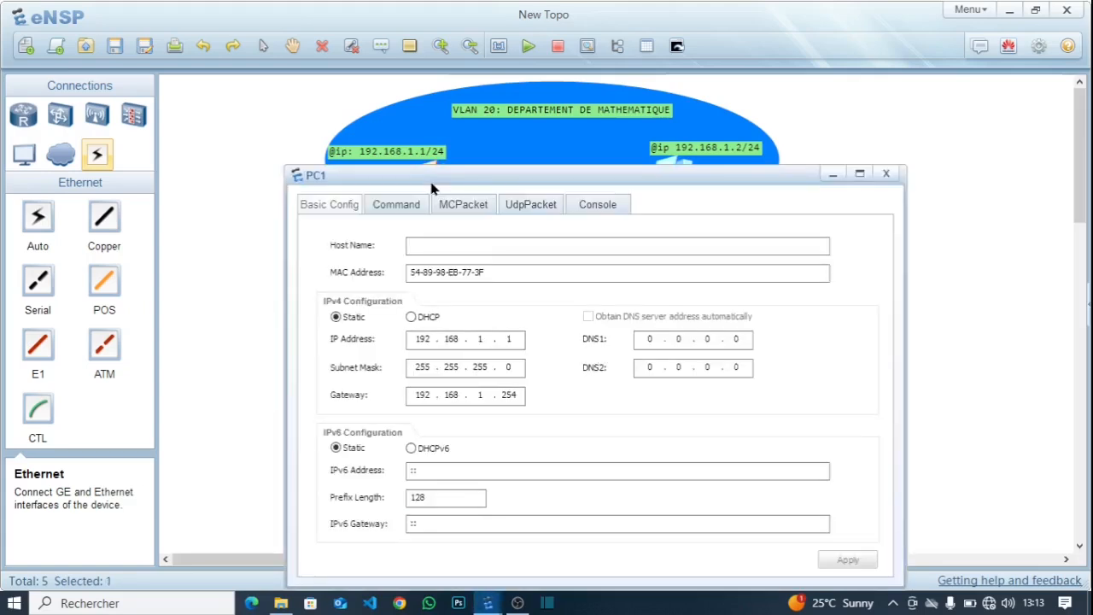
pyautogui.click(884, 175)
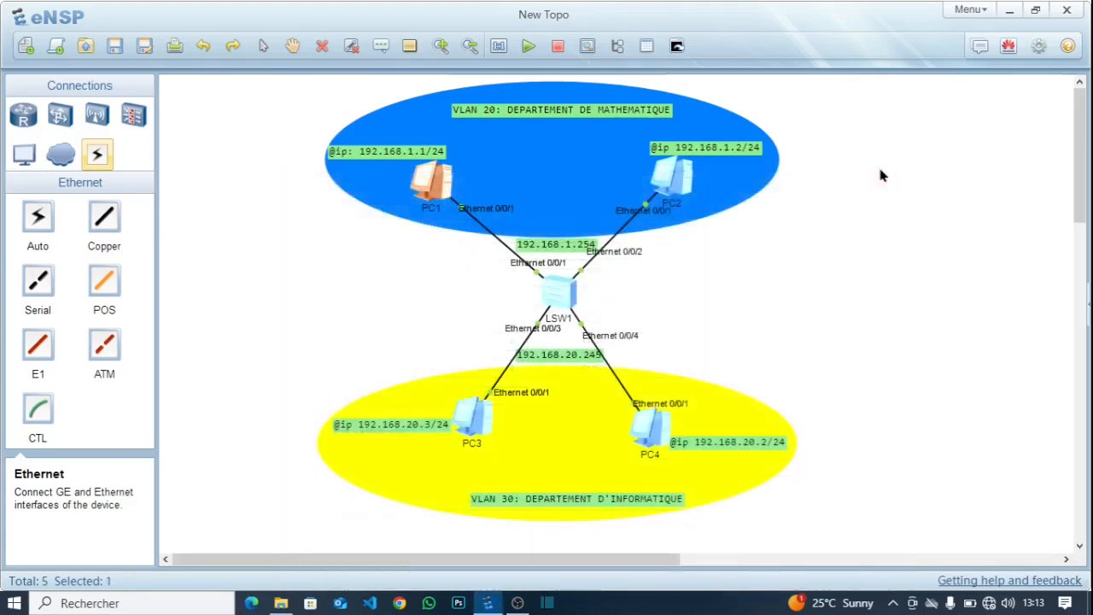
pyautogui.doubleClick(468, 419)
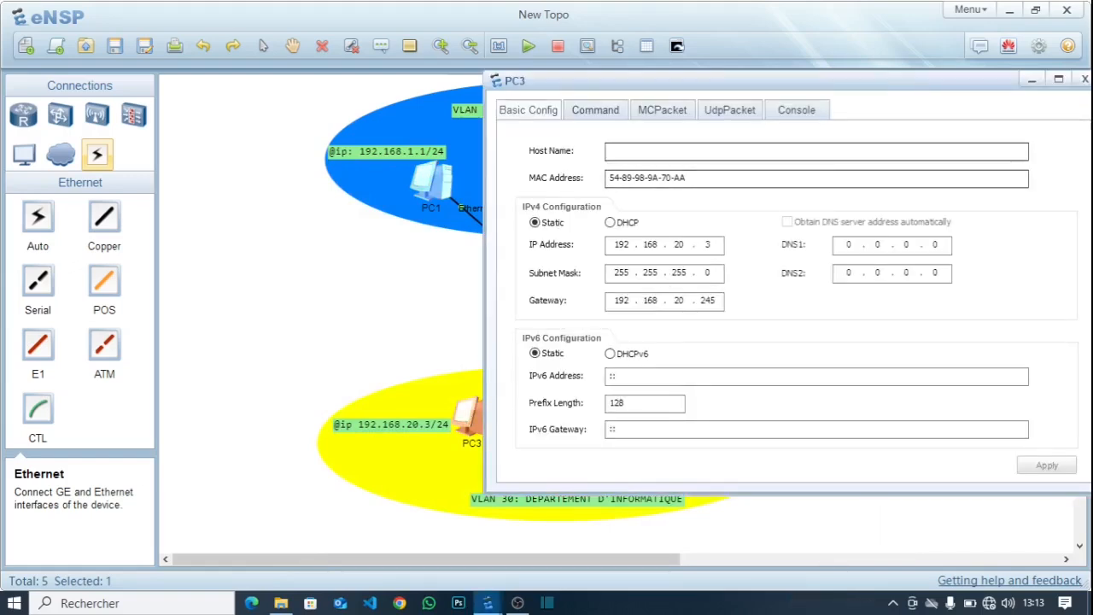
pyautogui.click(1082, 80)
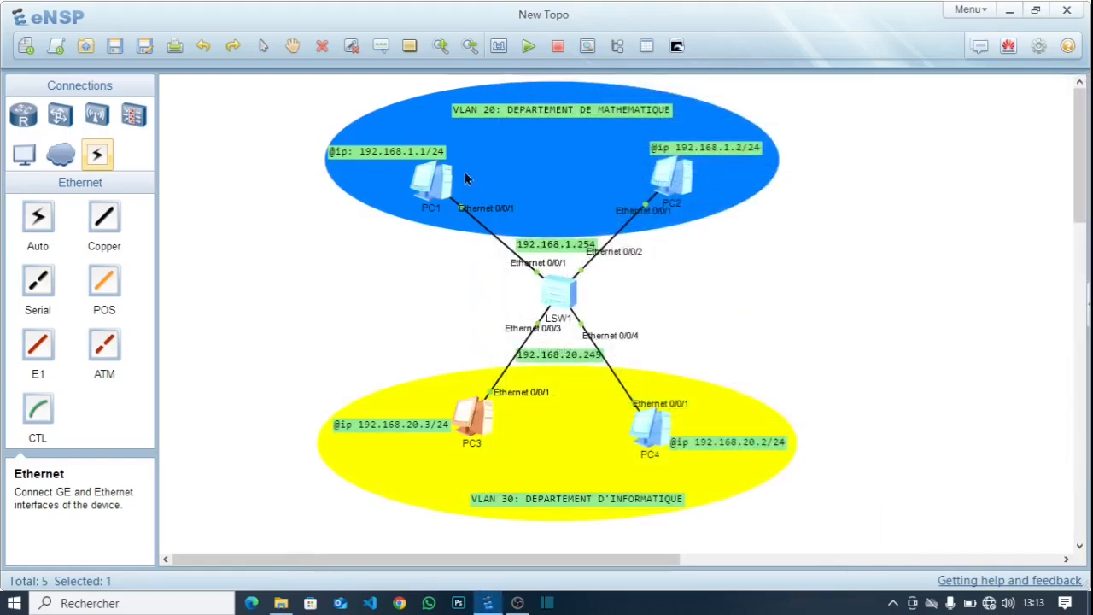
# - Ping PC3 at 192.168.20.3 from PC1's command line, checking the topology for its address
pyautogui.doubleClick(429, 179)
pyautogui.click(391, 205)
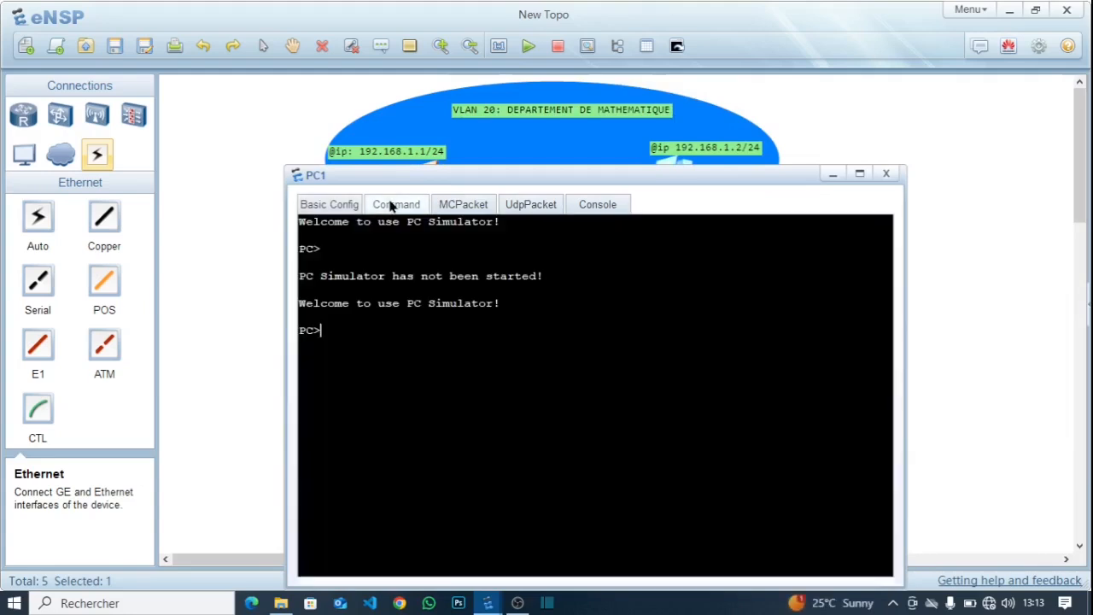
pyautogui.write('ping ')
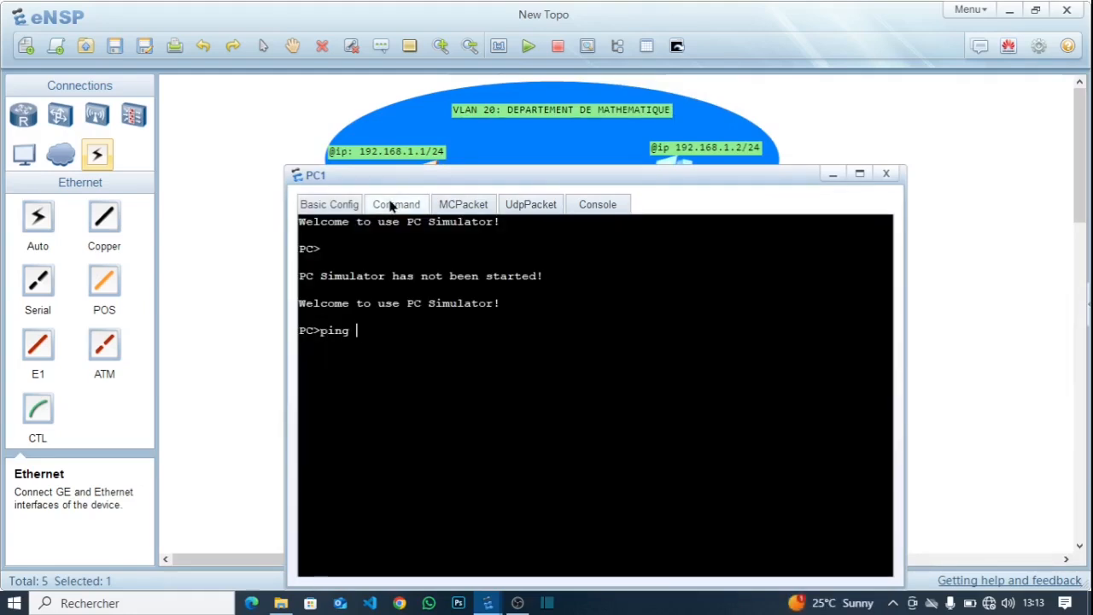
pyautogui.write('192.168')
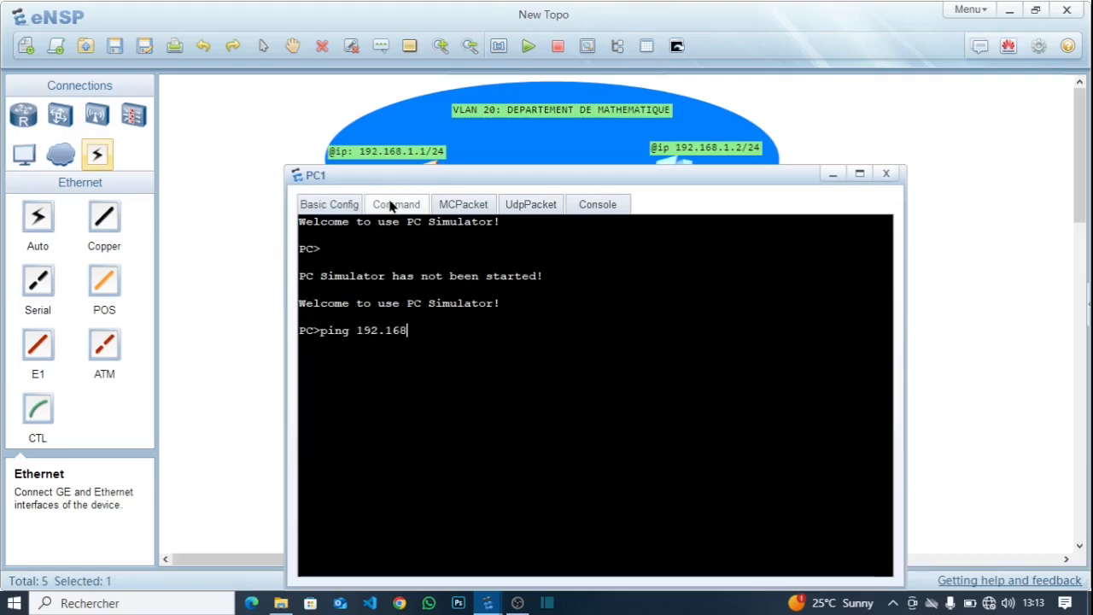
pyautogui.write('.20.')
pyautogui.moveTo(674, 179); pyautogui.dragTo(435, 118)
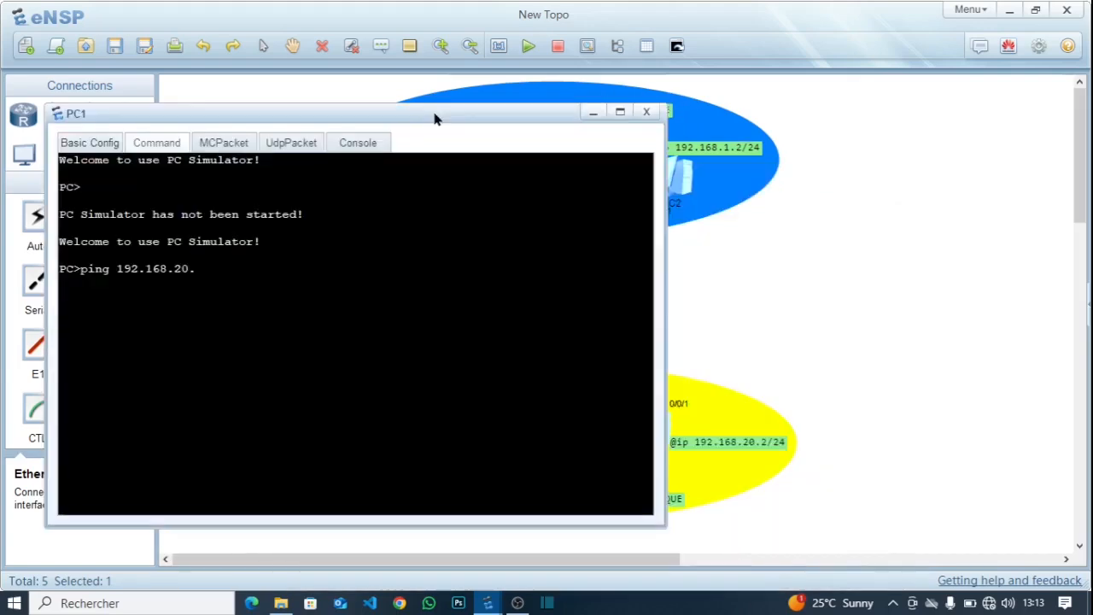
pyautogui.doubleClick(524, 117)
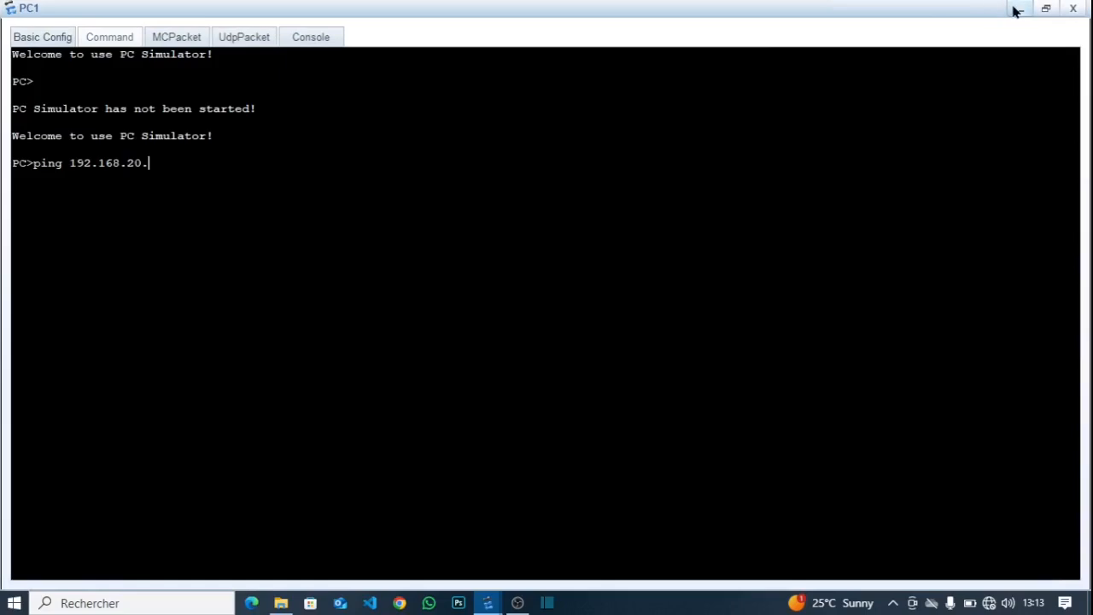
pyautogui.click(1018, 8)
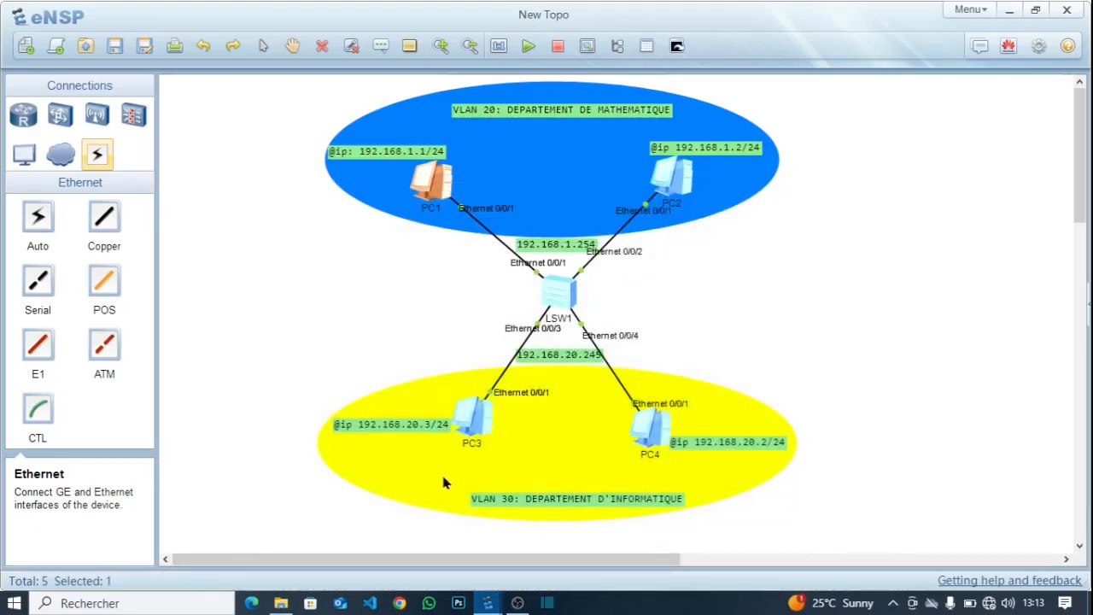
pyautogui.moveTo(488, 602)
pyautogui.click(596, 539)
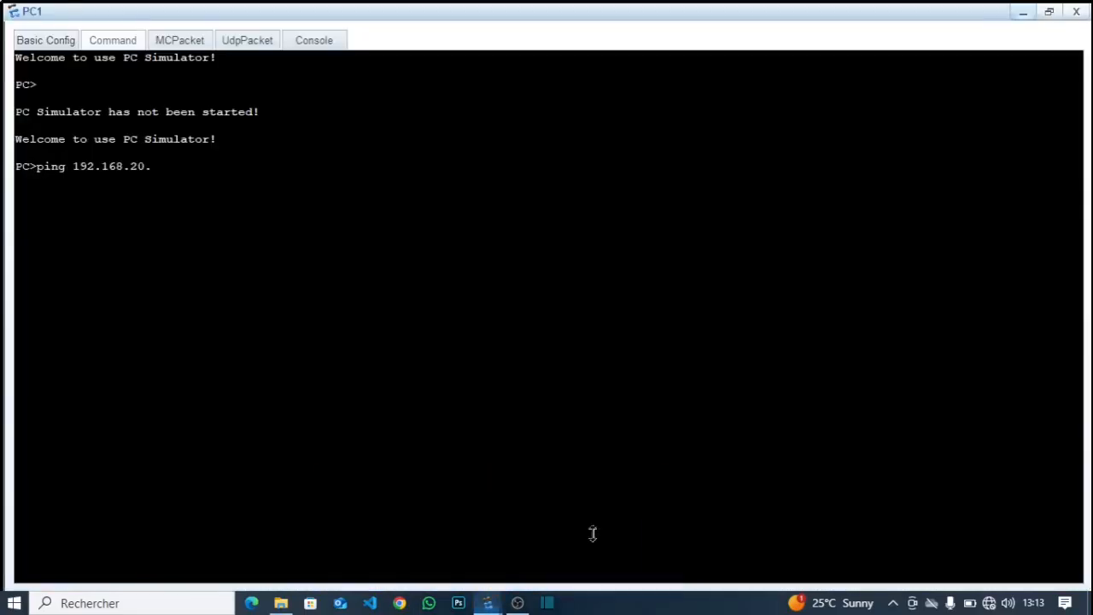
pyautogui.write('3')
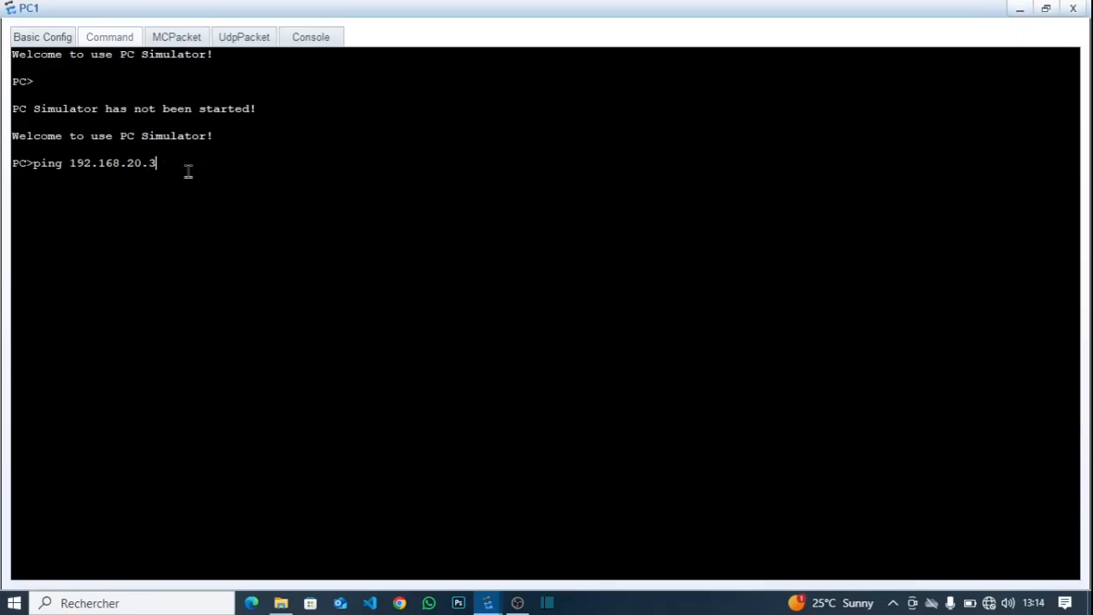
pyautogui.press('Return')
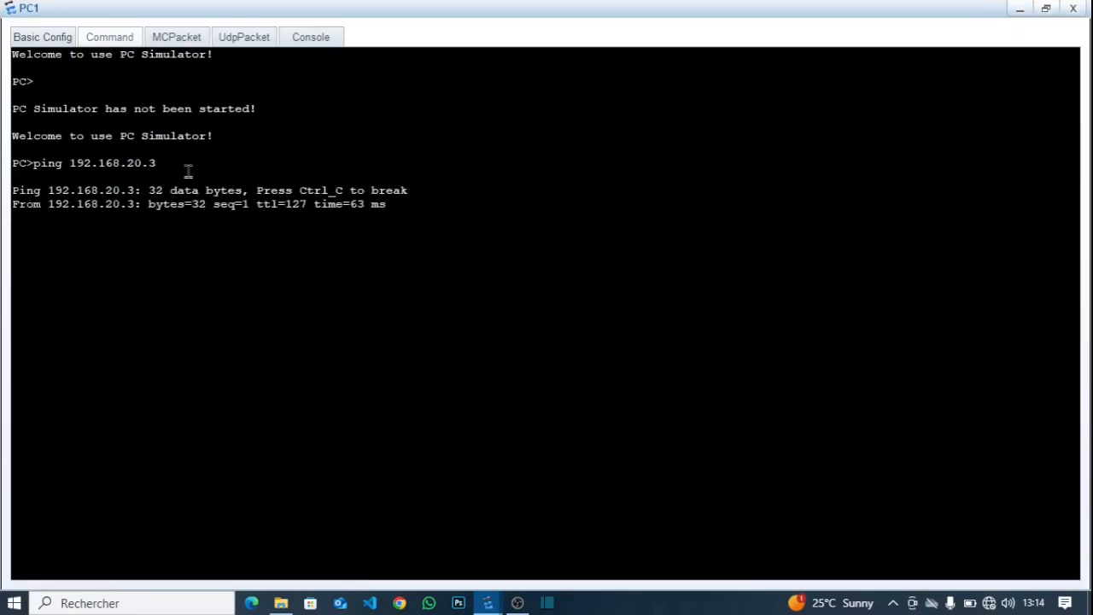